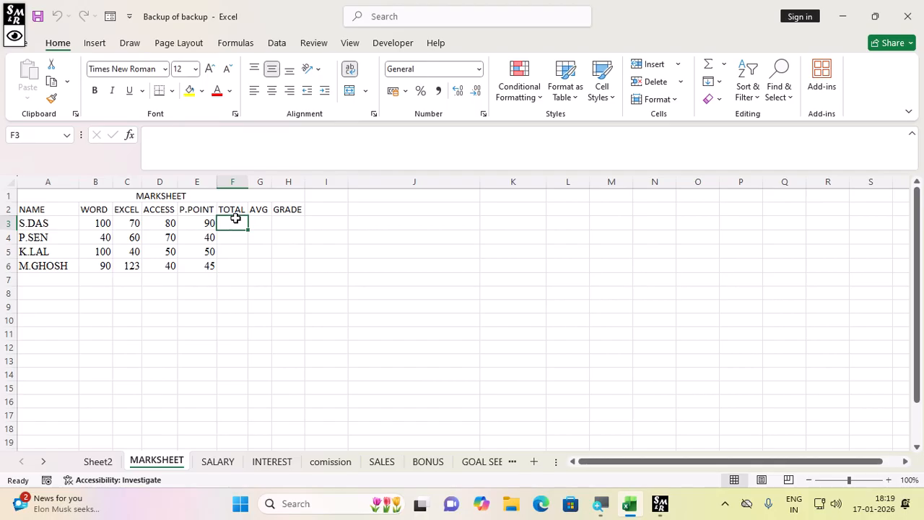
- Total the first student's marks in F3 with =SUM(B3:E3) and fill the formula down through F6
text(=)
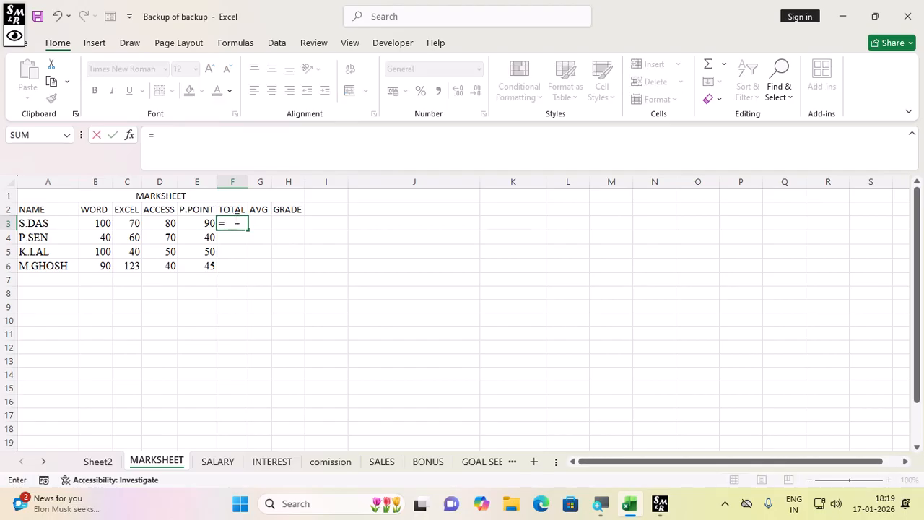
text(SUM()
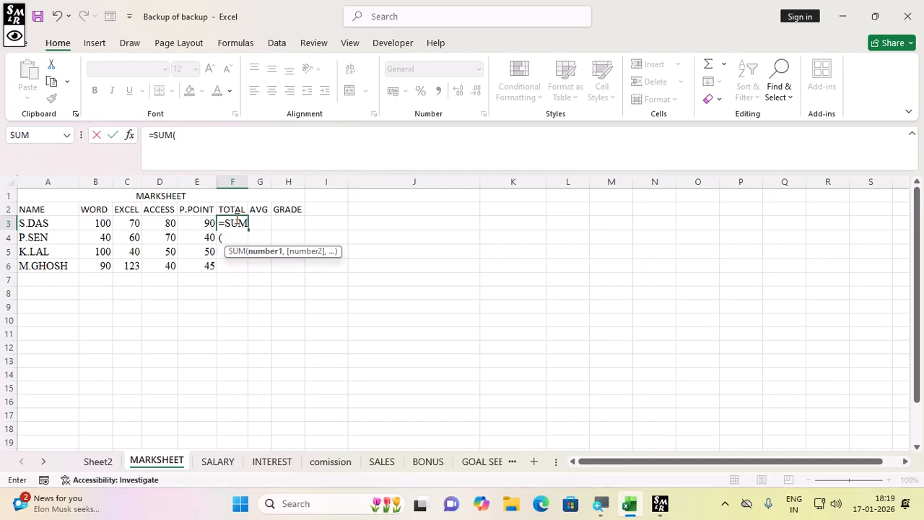
text(B3)
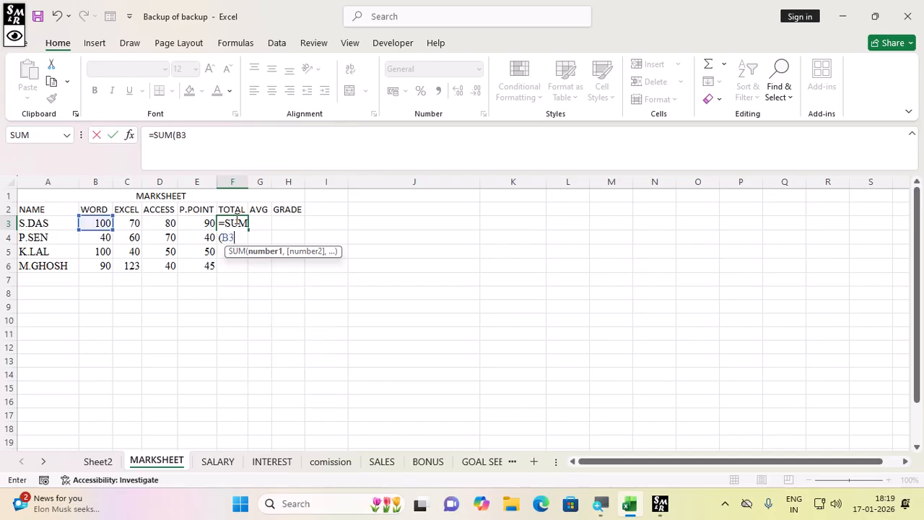
text(:E3)
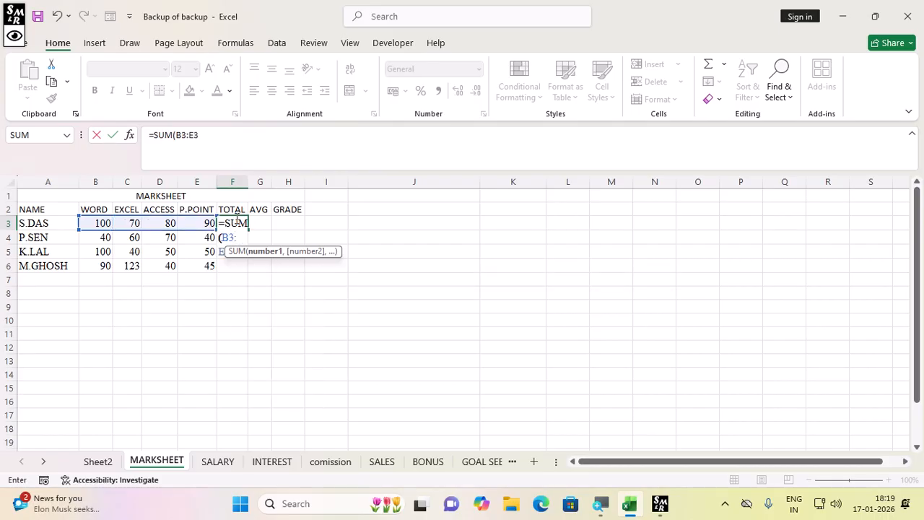
key(Return)
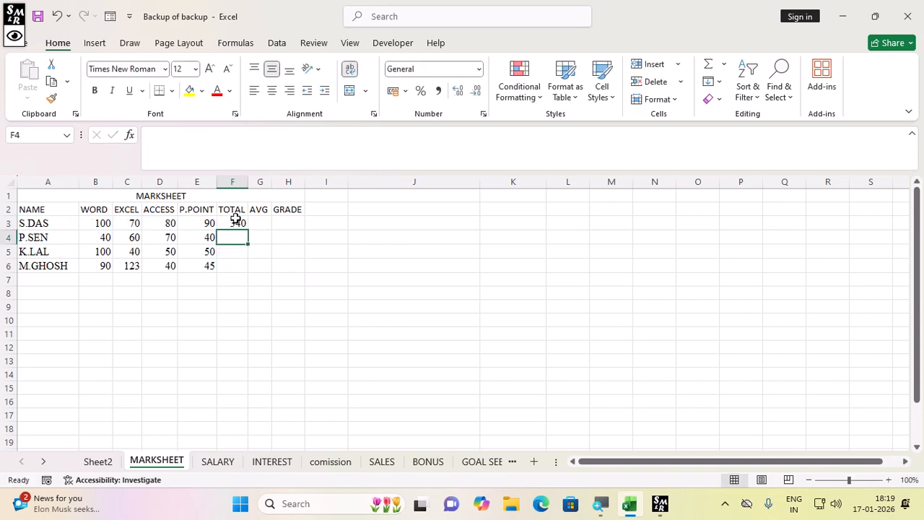
click(236, 221)
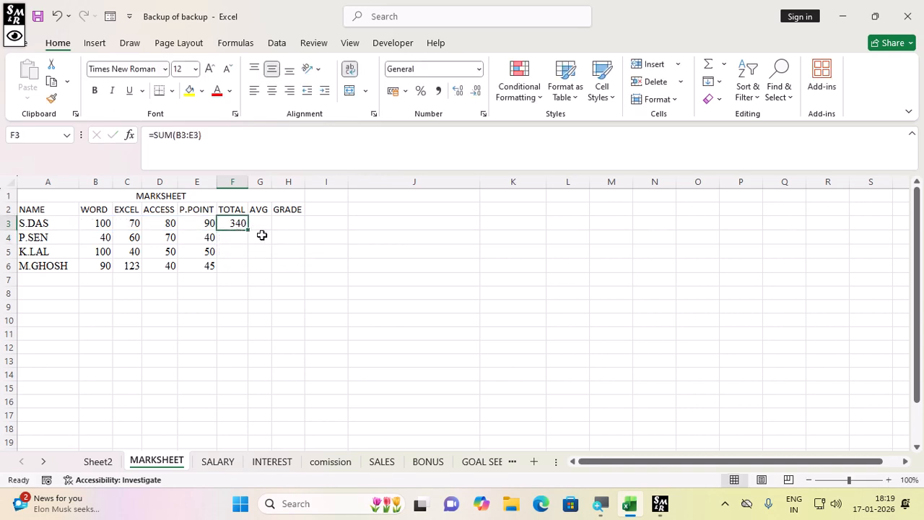
double_click(248, 230)
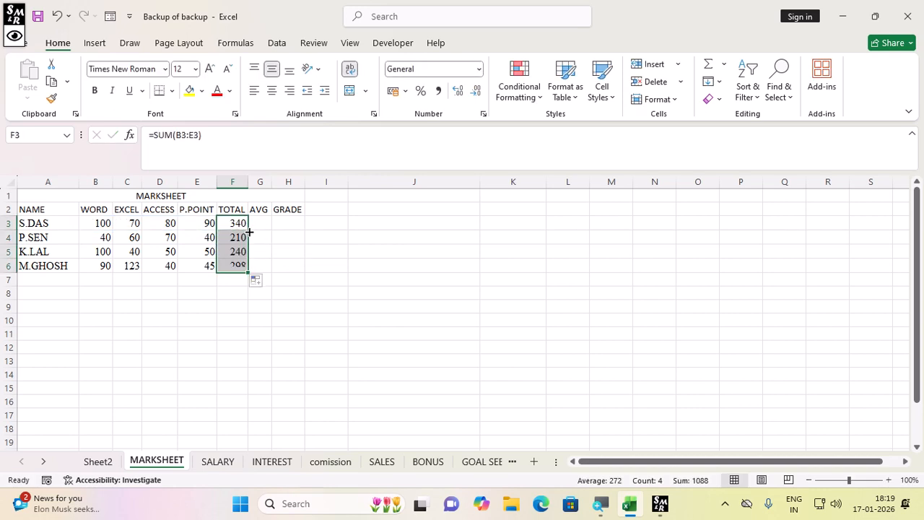
- Average the first student's marks in G3 with =AVERAGE(B3:E3) and fill the formula down through G6
click(256, 225)
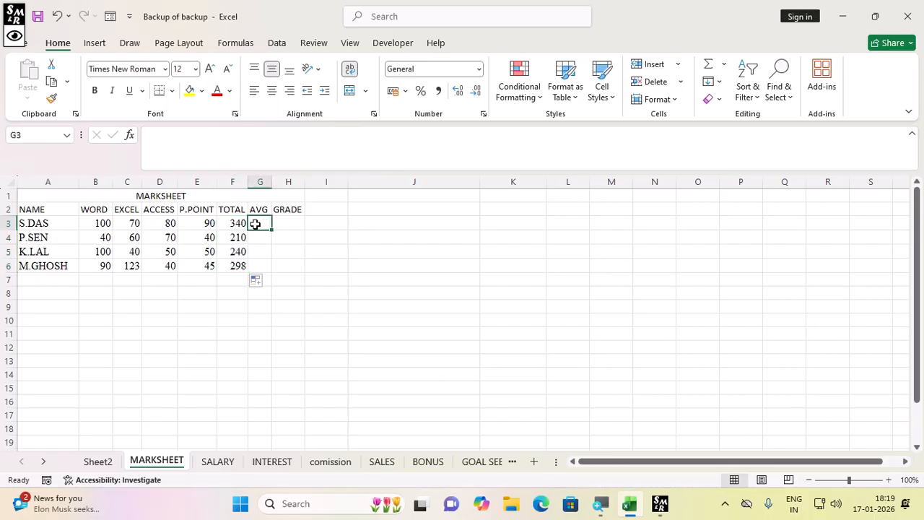
text(=A)
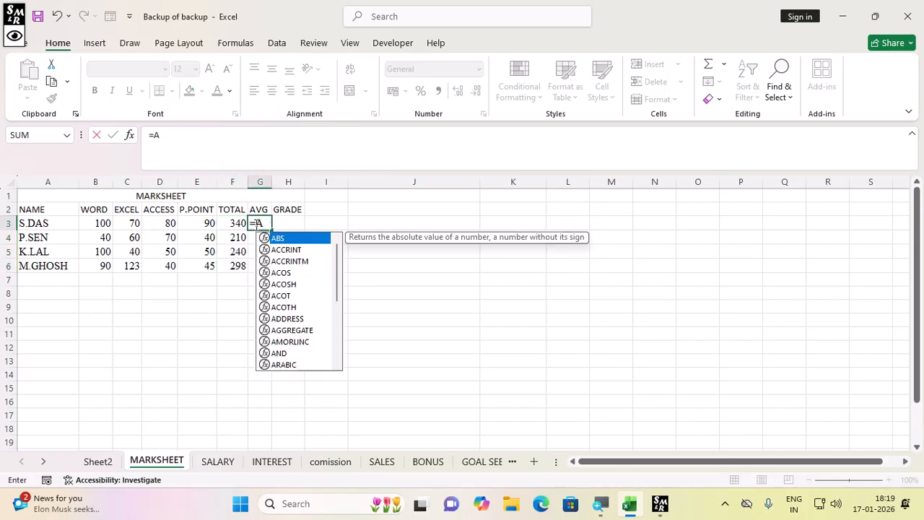
text(VER)
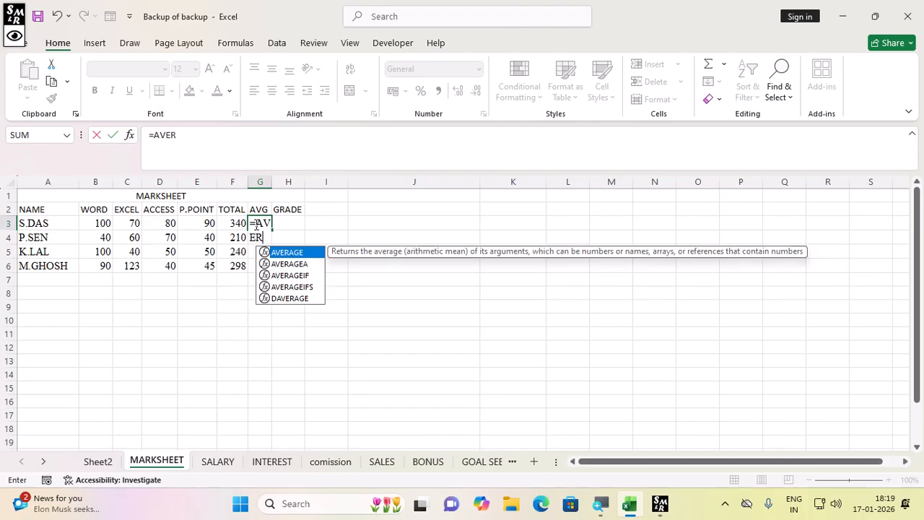
text(AGE)
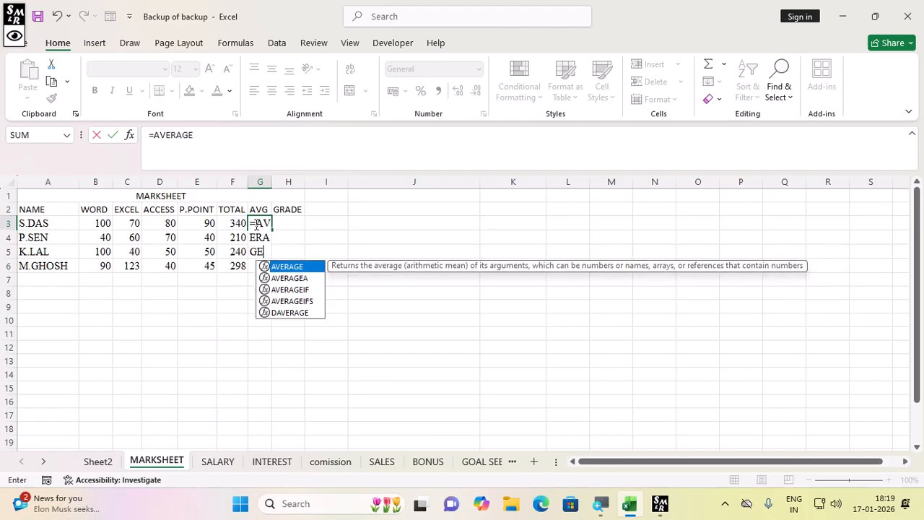
text(()
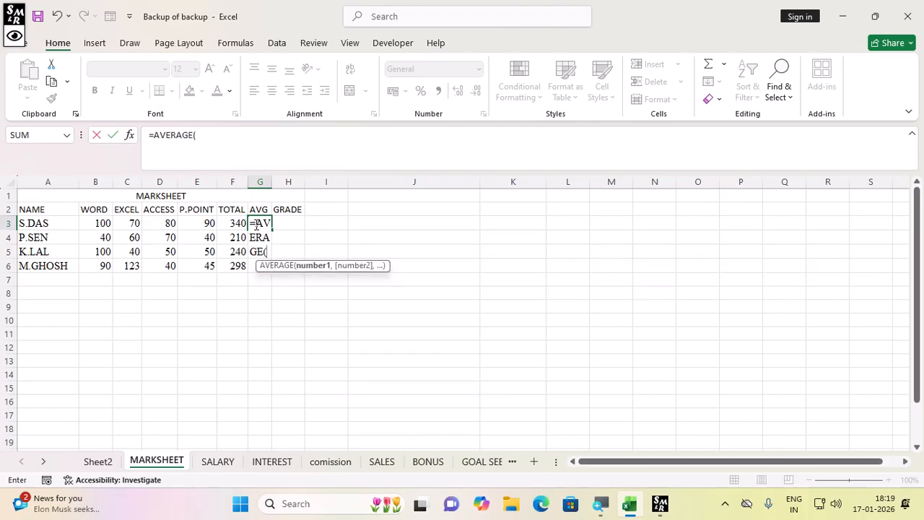
text(B3)
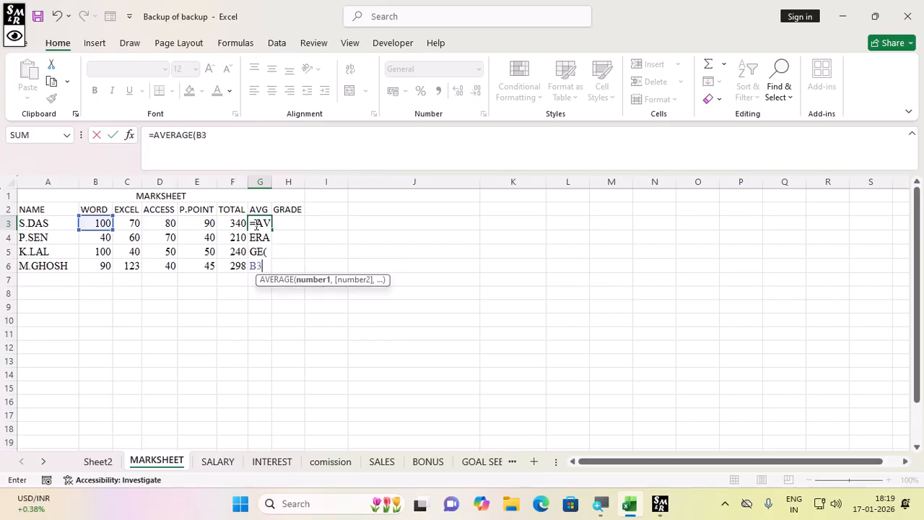
text(:)
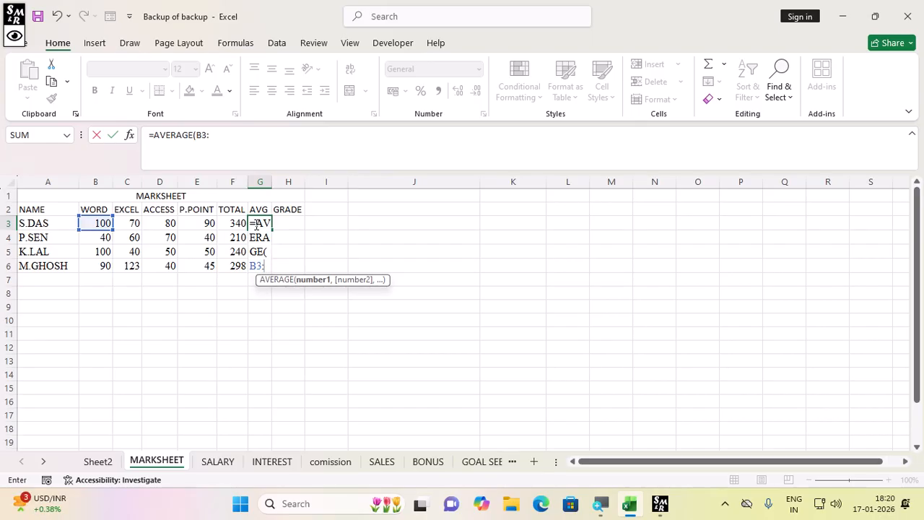
text(E)
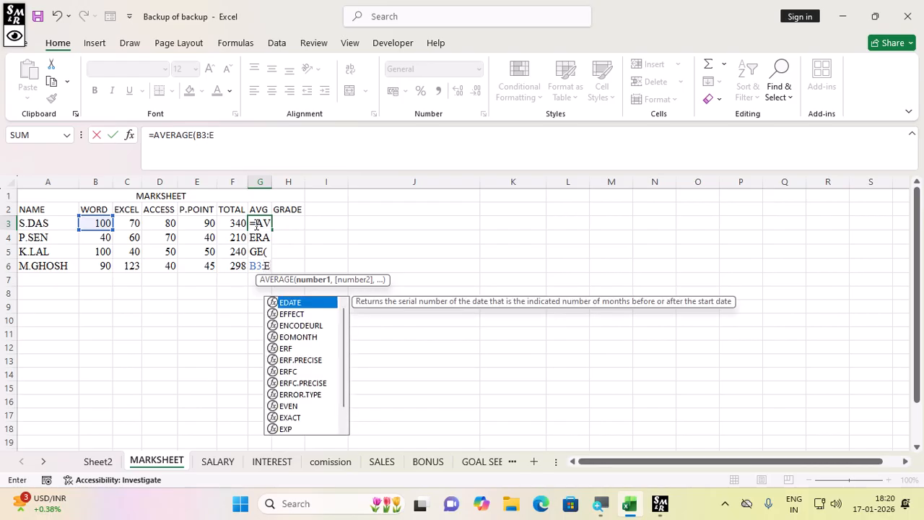
text(3))
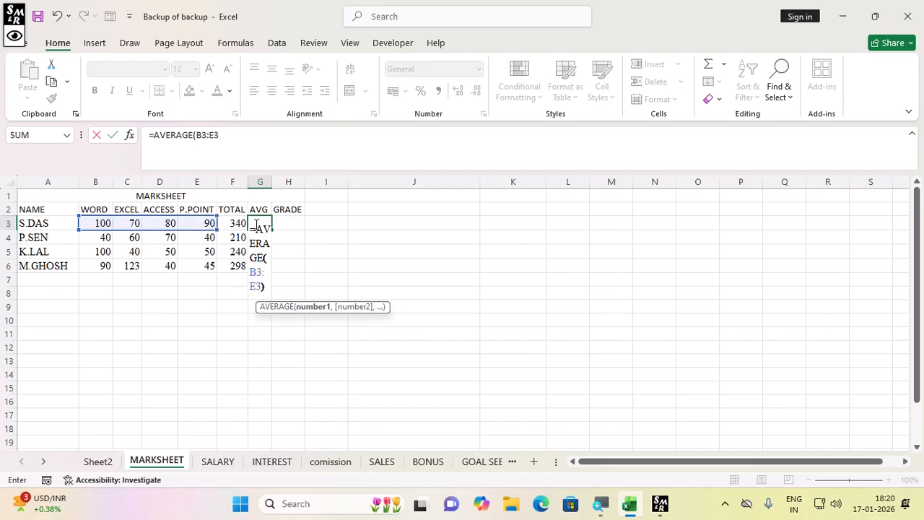
key(Return)
click(254, 224)
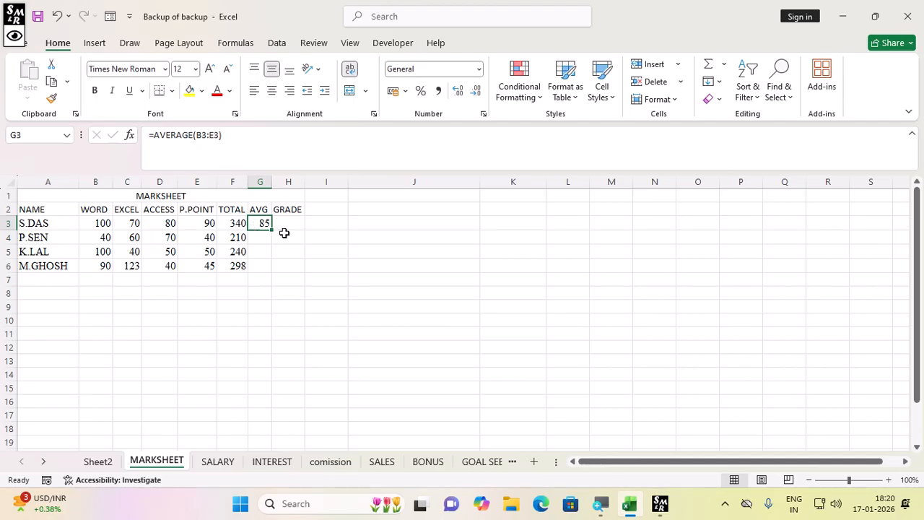
drag(272, 229, 274, 273)
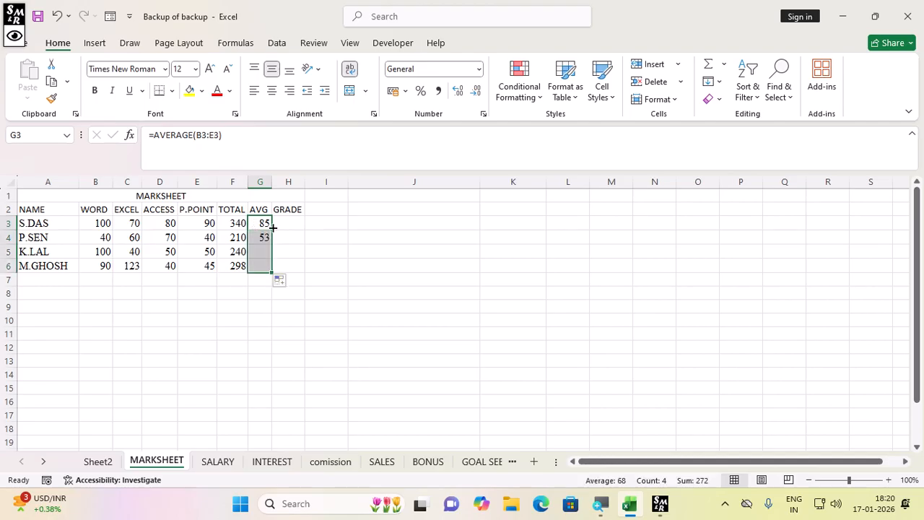
- Widen the GRADE column and begin a formula in H3 with =IF(G3>=80,"EXE", as its first condition
click(281, 223)
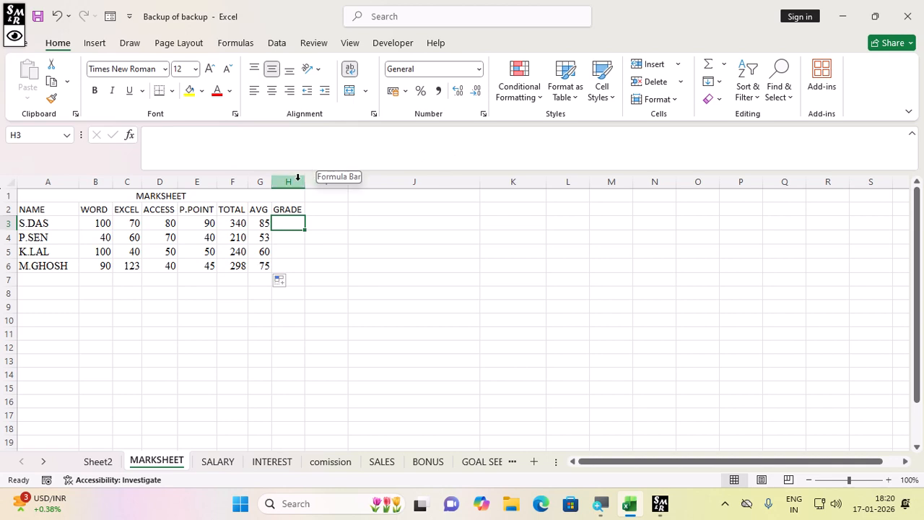
drag(308, 183, 428, 183)
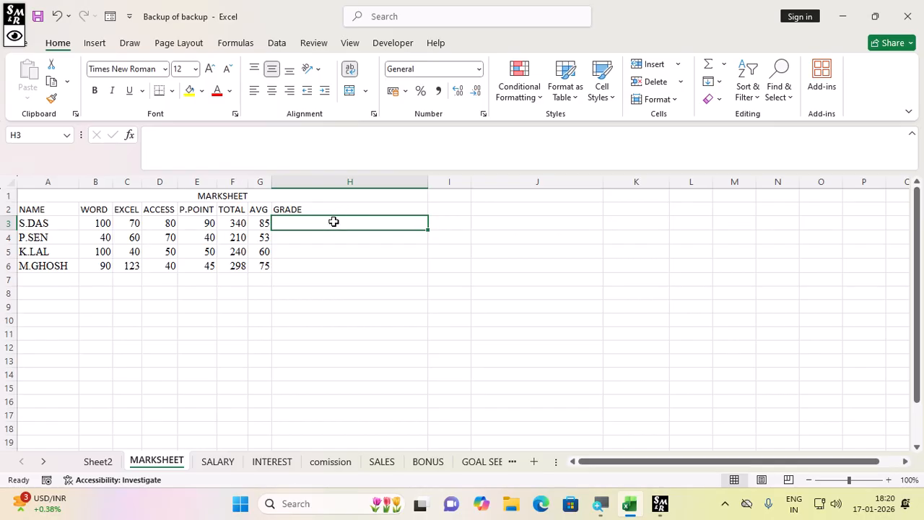
text(=)
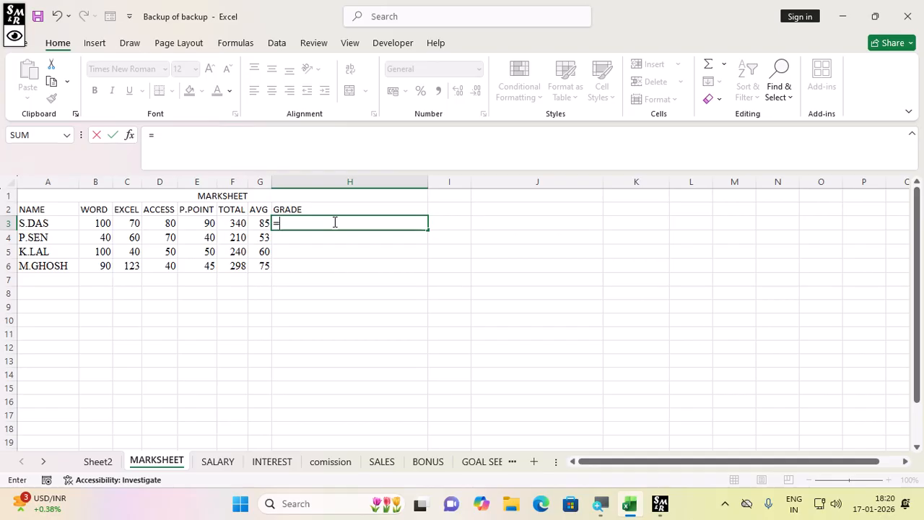
text(IF()
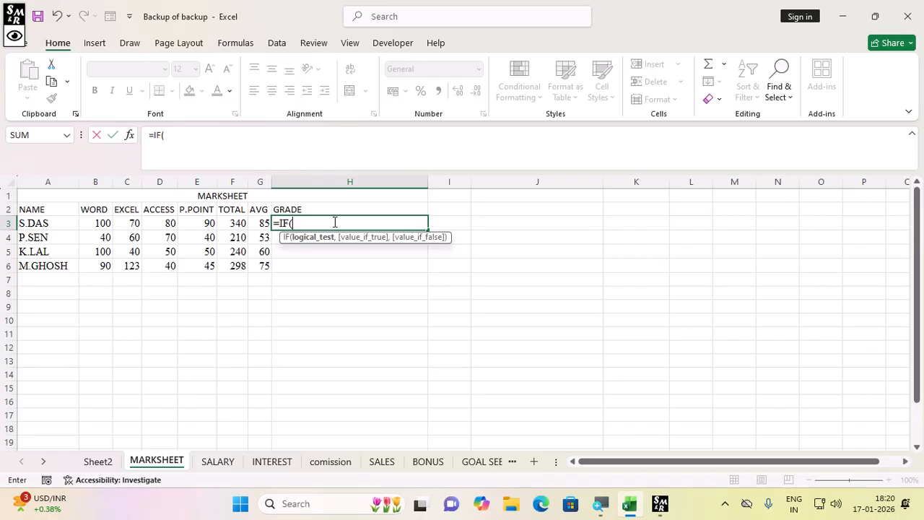
text(G3)
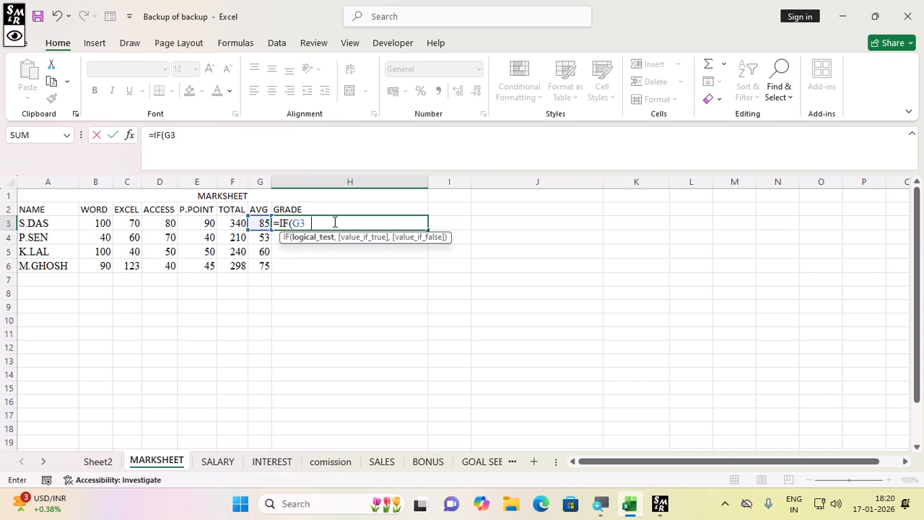
text(>=80,)
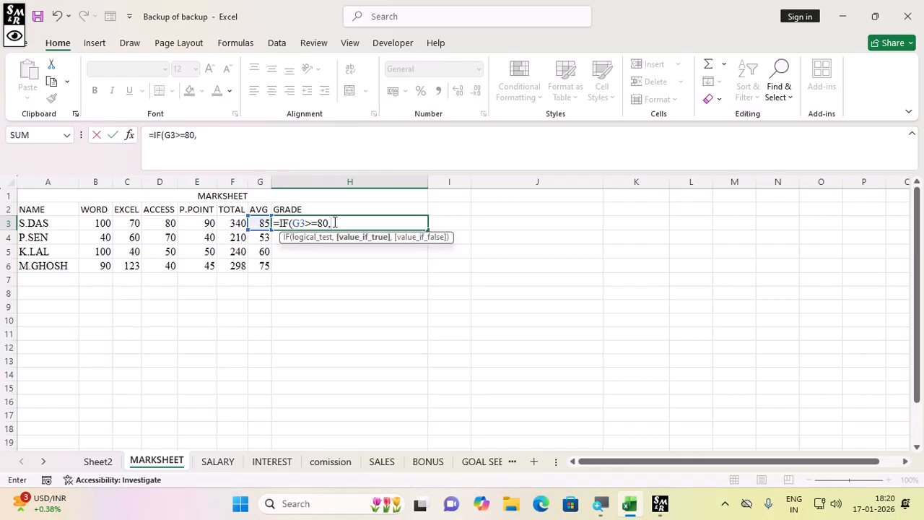
text("EXE",)
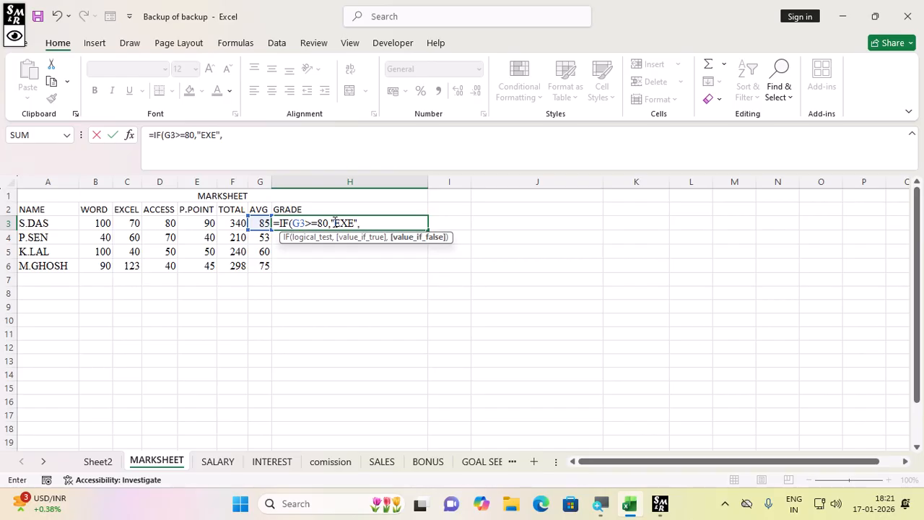
- Extend the H3 formula with a nested IF(AND(G3>=70,G3<80),"VG", condition and open another IF
text(IF()
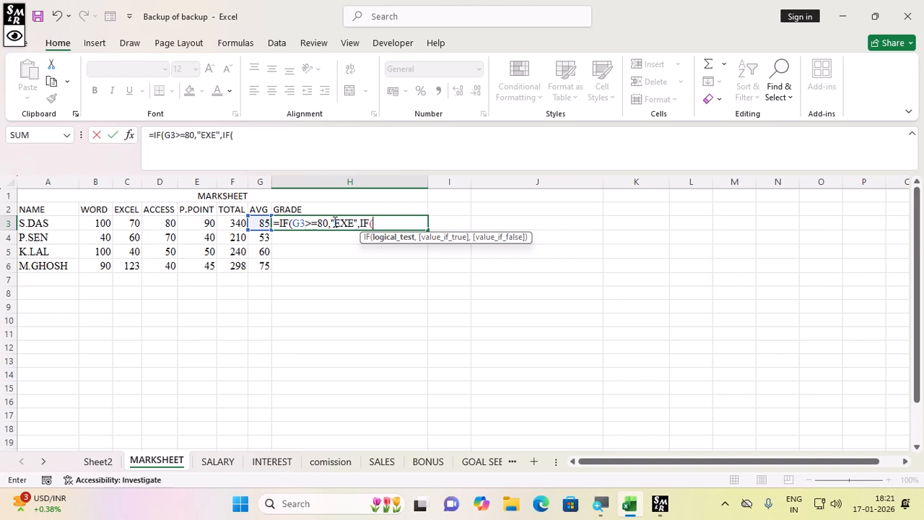
text(AN)
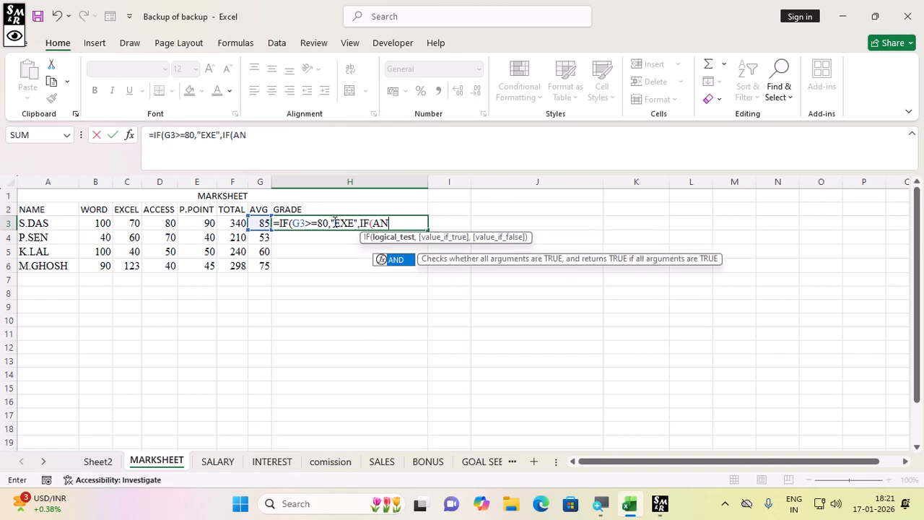
text(D()
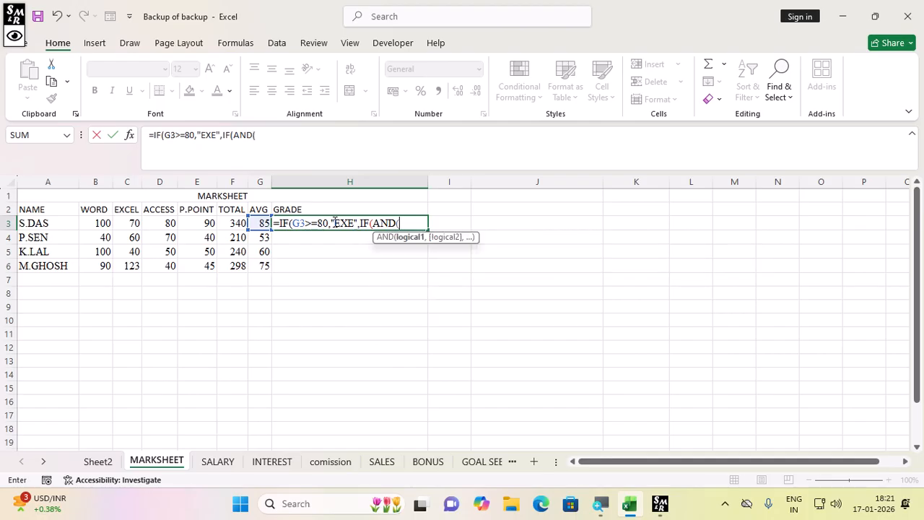
text(G3>=70)
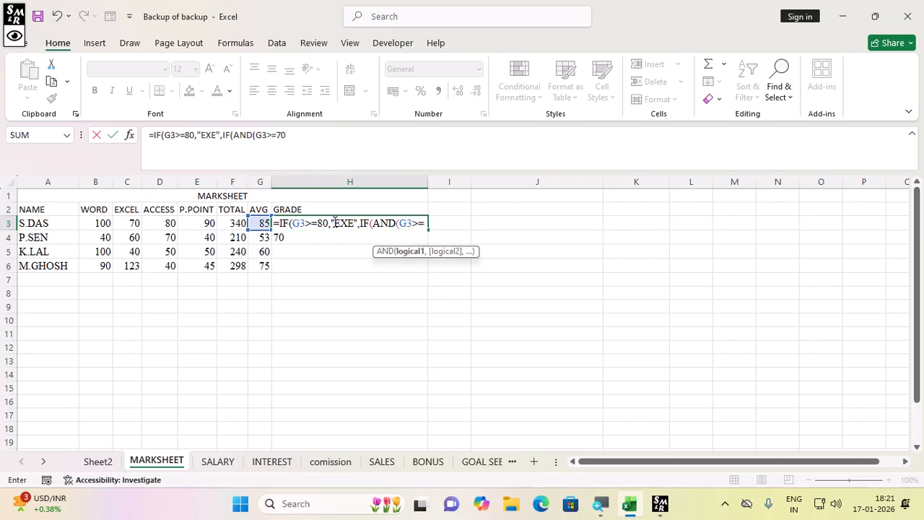
text(,)
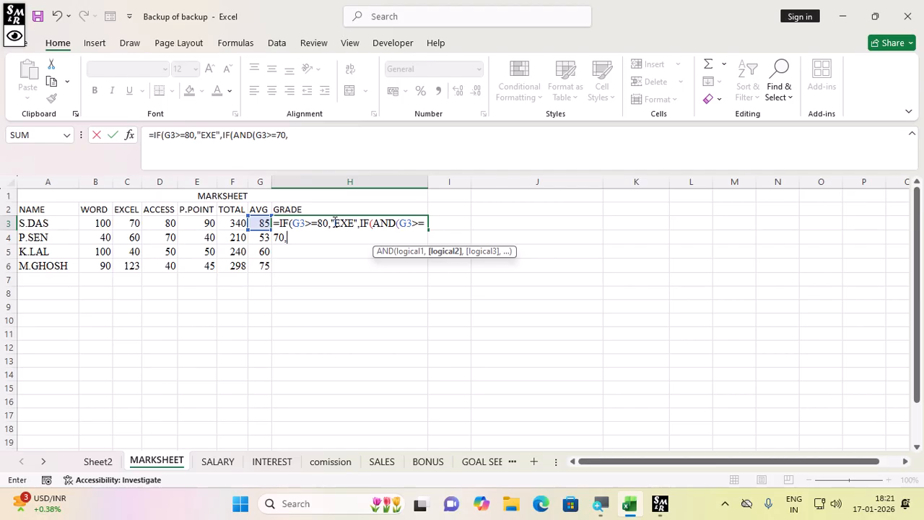
text(G3<80)
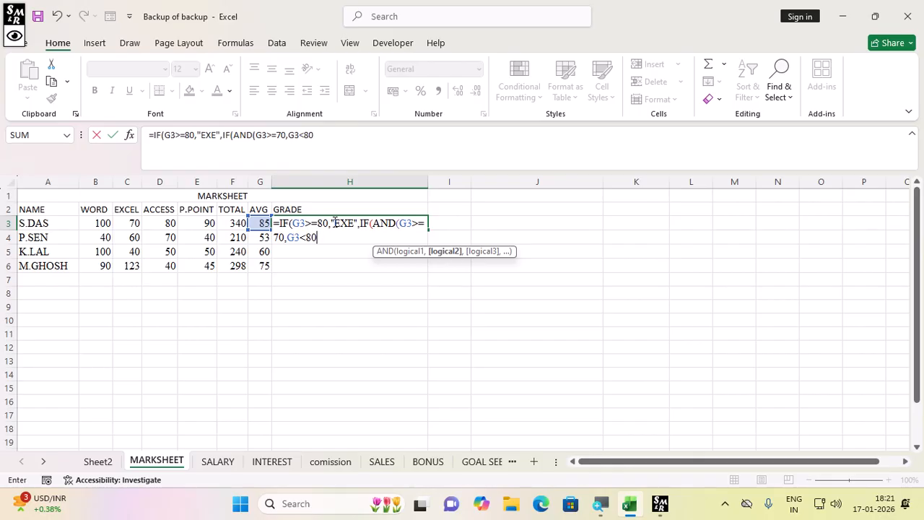
text())
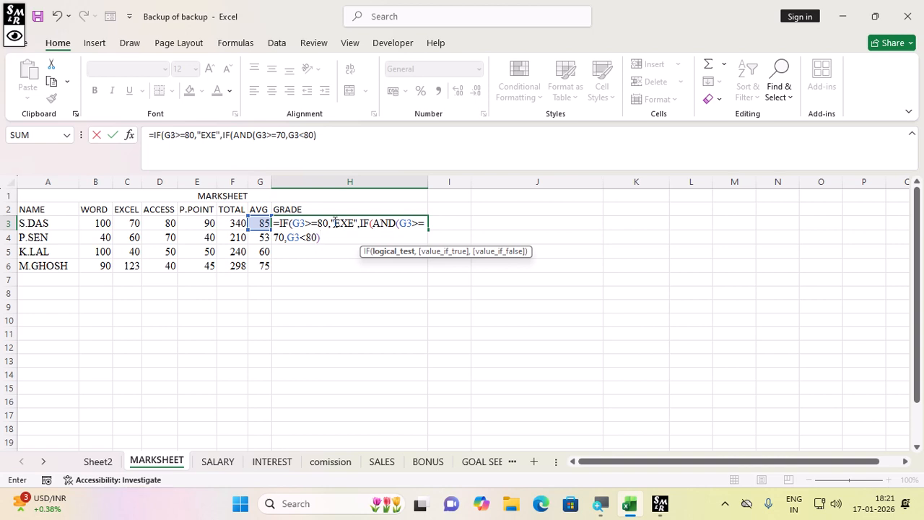
text(,)
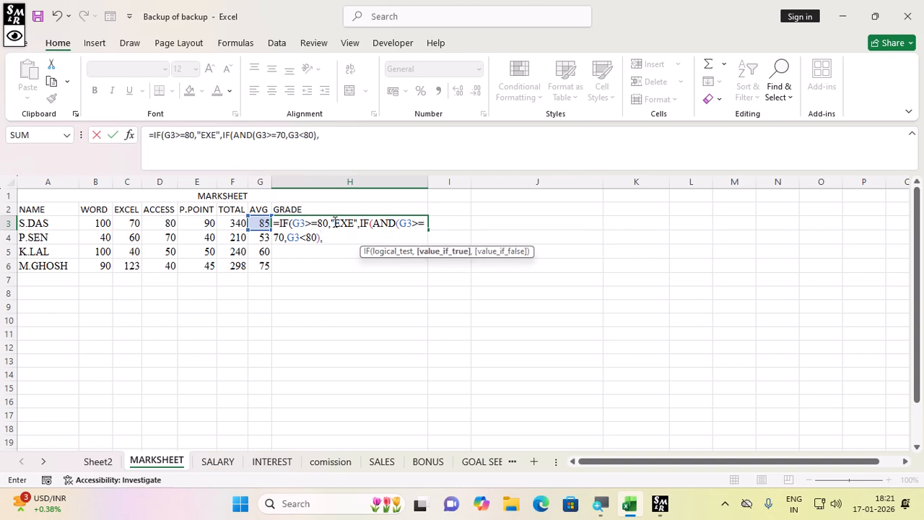
text("VG",IF)
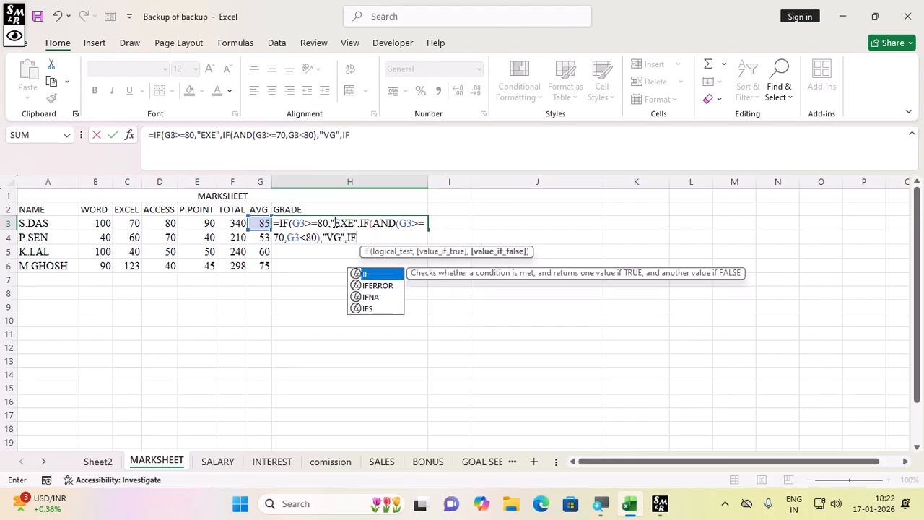
- Continue the H3 formula's third IF with (AND(G3>=60,G3<70),"GOOD", as its condition and result
text(()
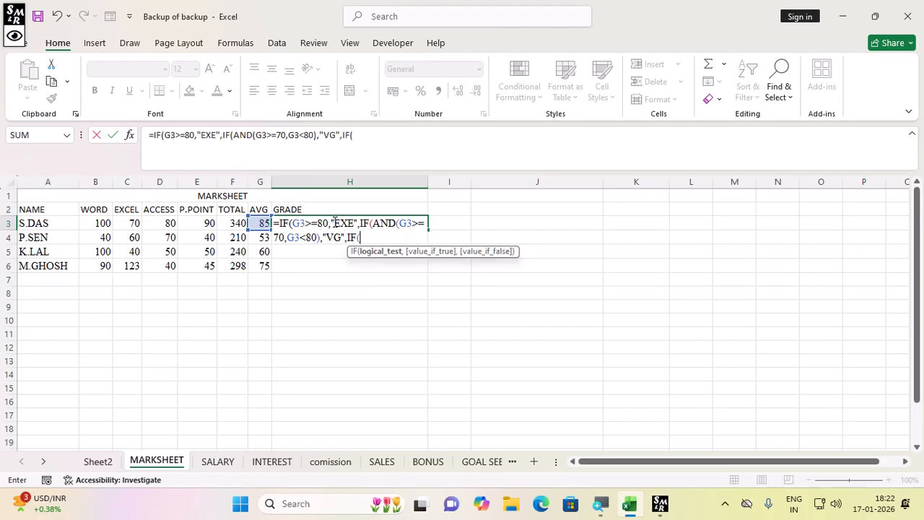
text(AND)
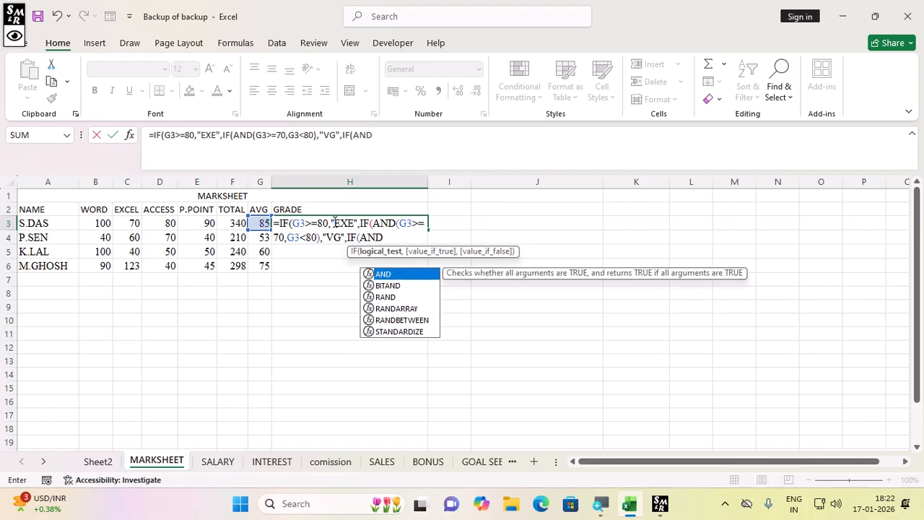
text(()
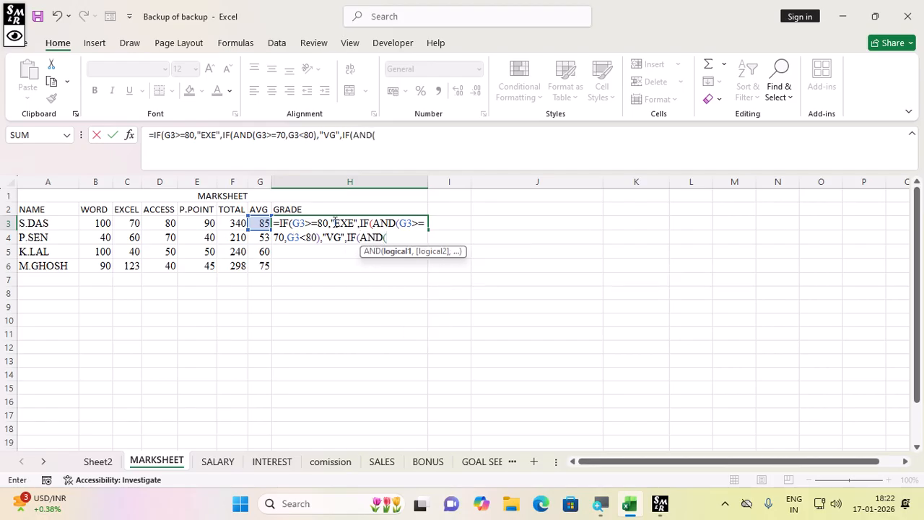
text(G3>=6)
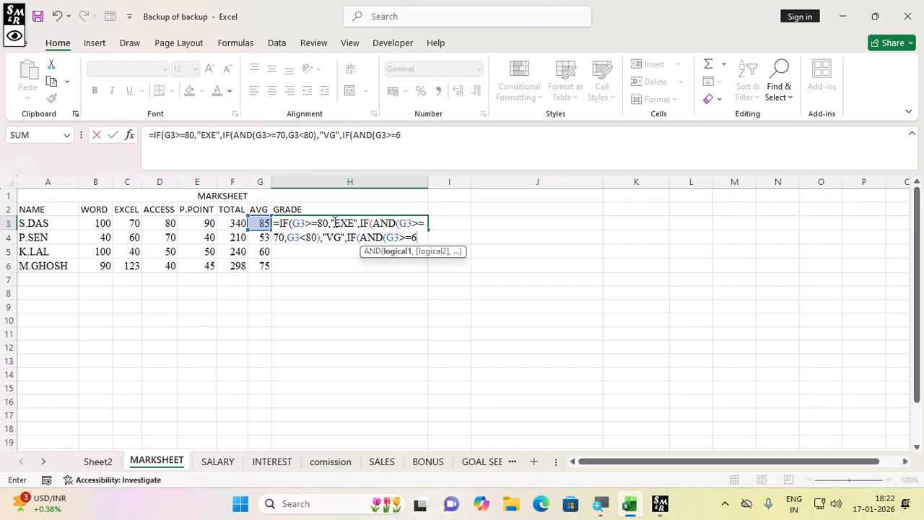
text(0,)
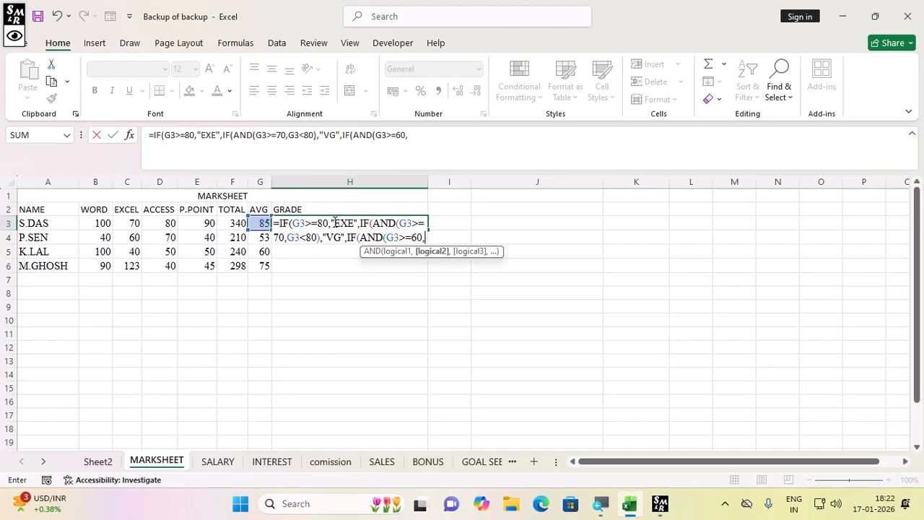
text(G3<)
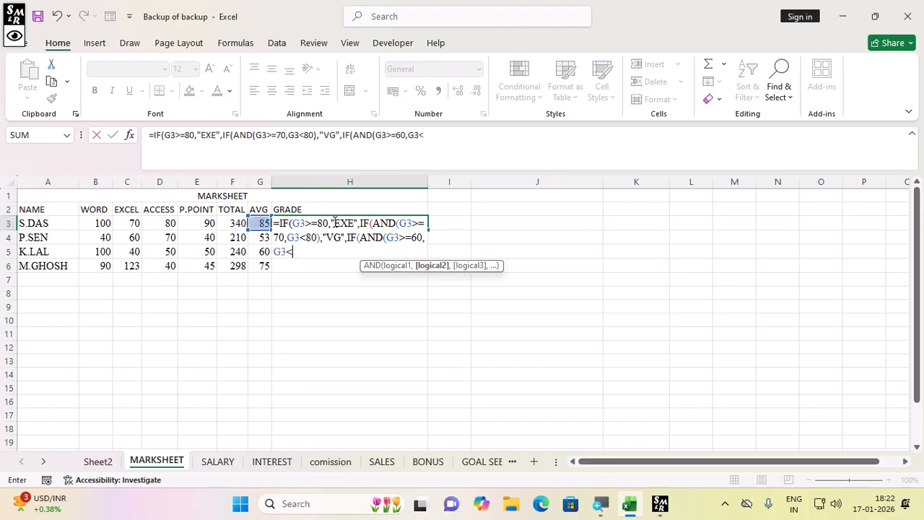
text(70),)
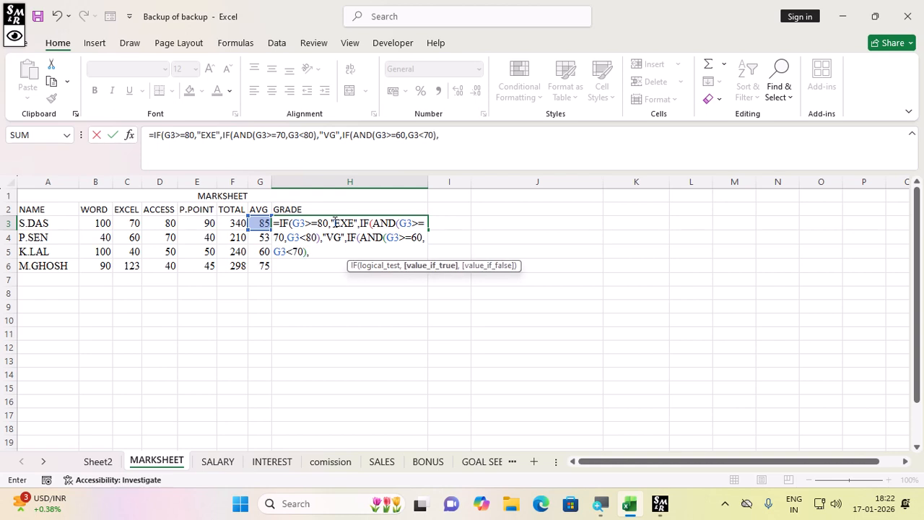
text("GOOD")
text(,)
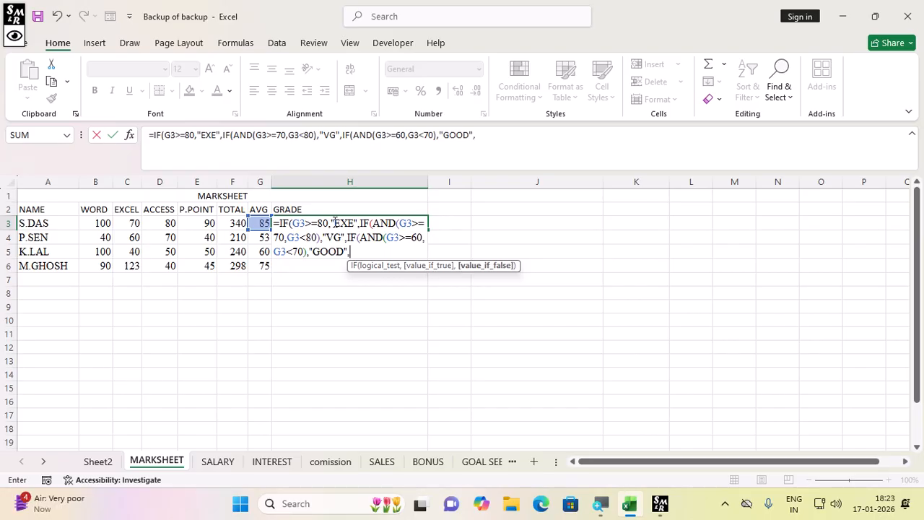
- Add a fourth nested condition to the H3 formula: IF(AND(G3>=50,G3<60),"FAIR",
text(IF()
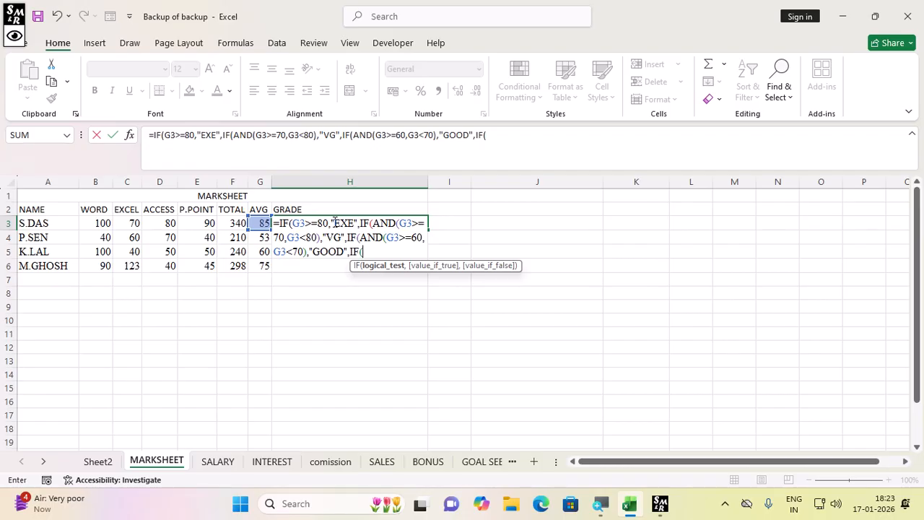
text(AND()
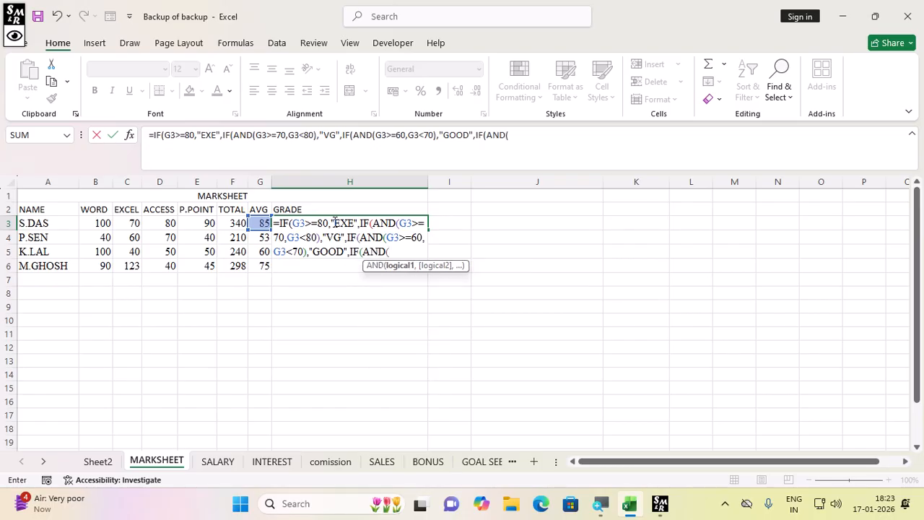
text(G3>=50)
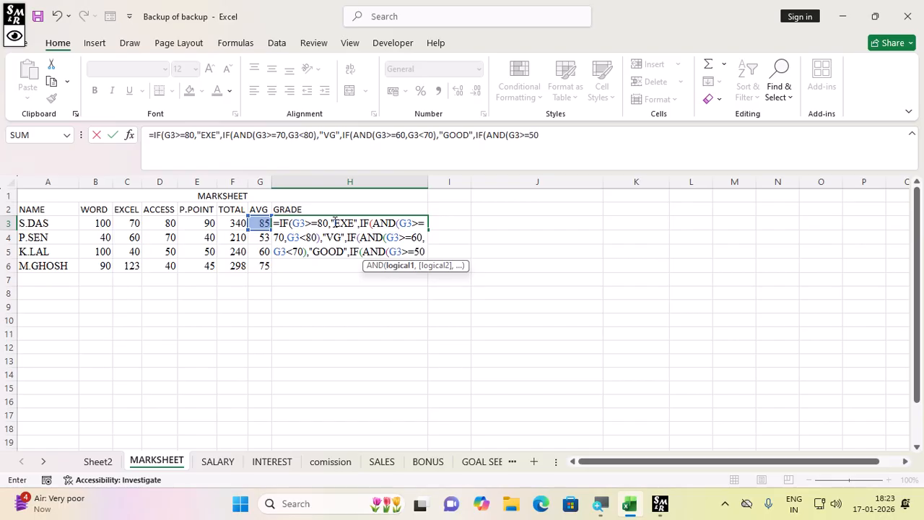
text(,G3)
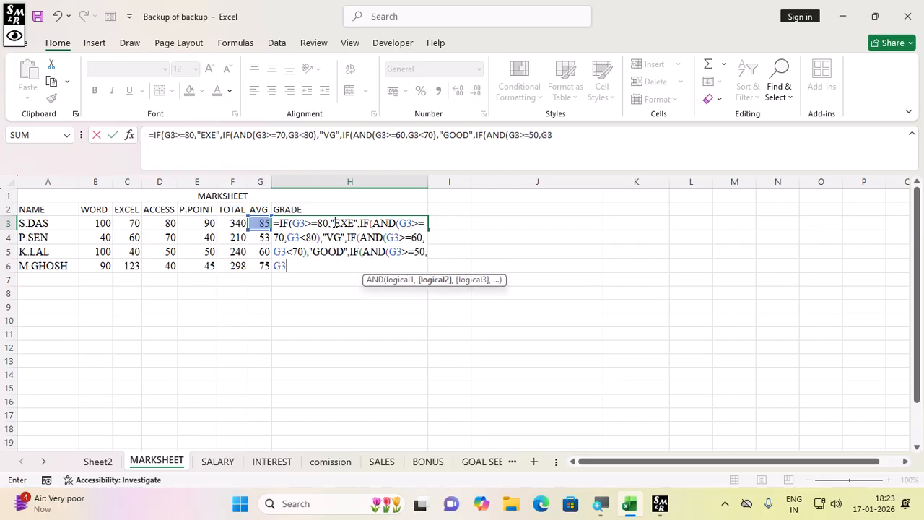
text(<60),")
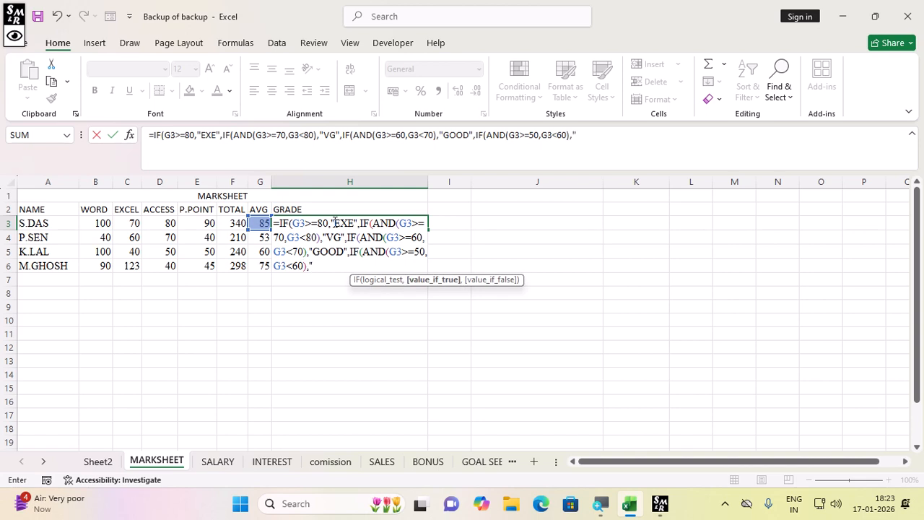
text(FAIR",)
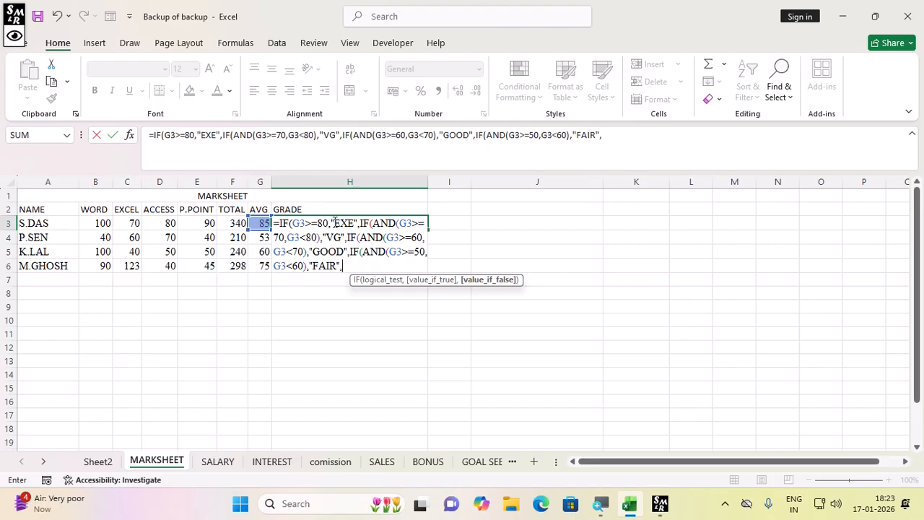
- Finish the H3 formula with IF(G3<50,"FAIL"), close all five nested IFs and enter it
text(IF()
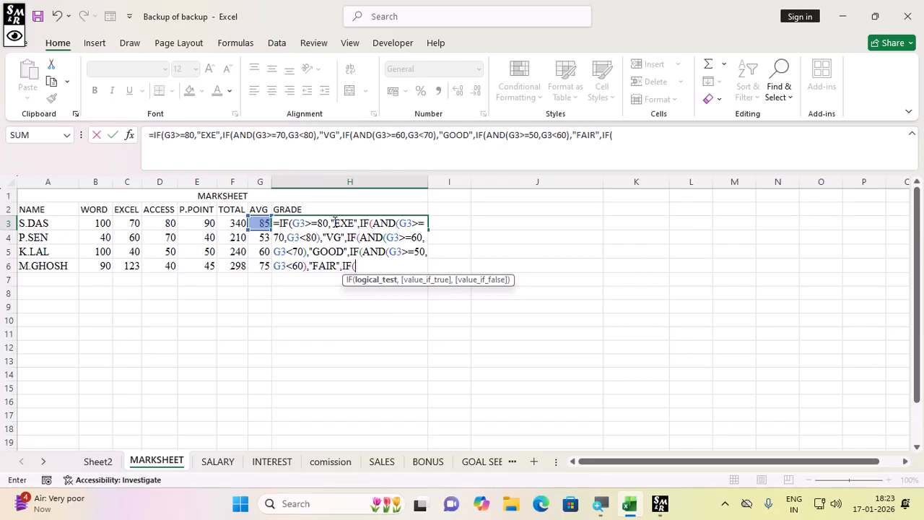
text(G3<50,)
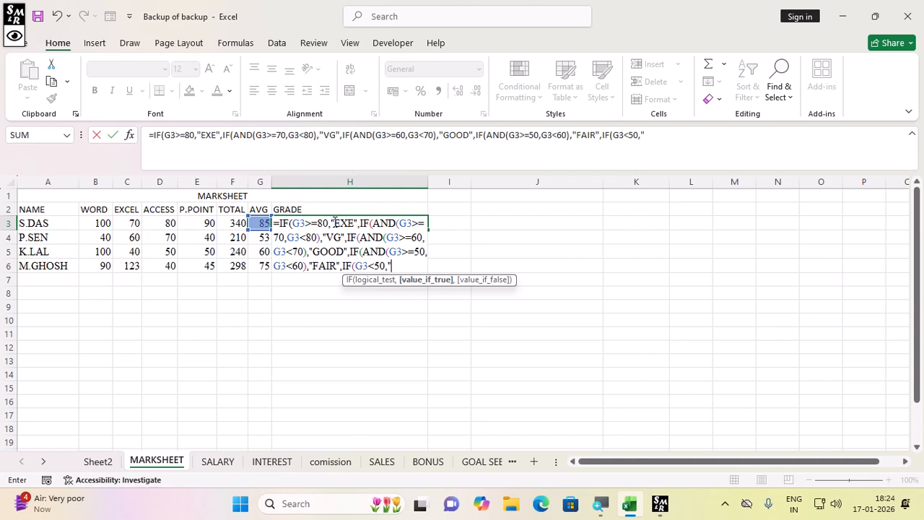
text("FAIL")
text())
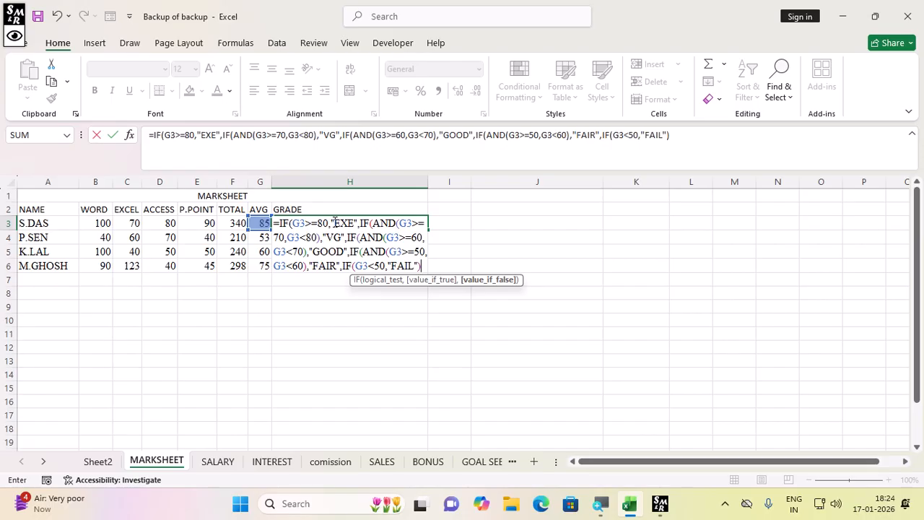
text())
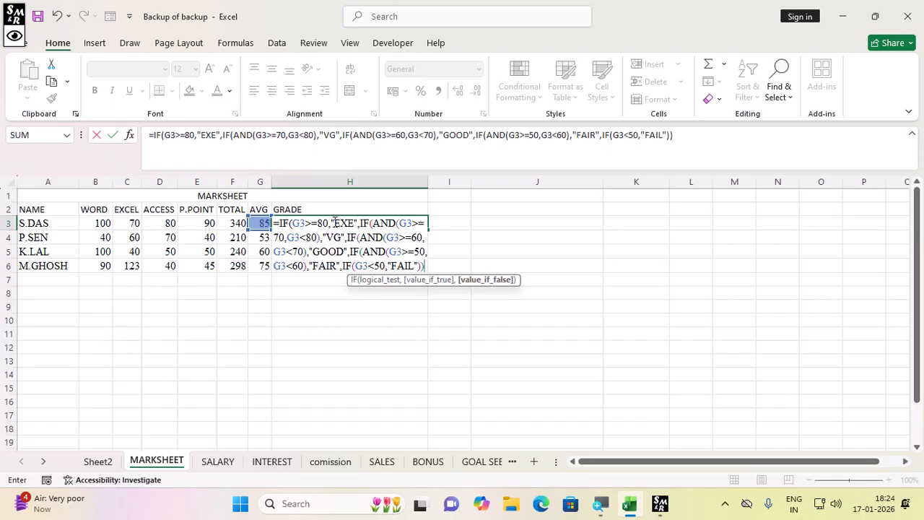
text()))
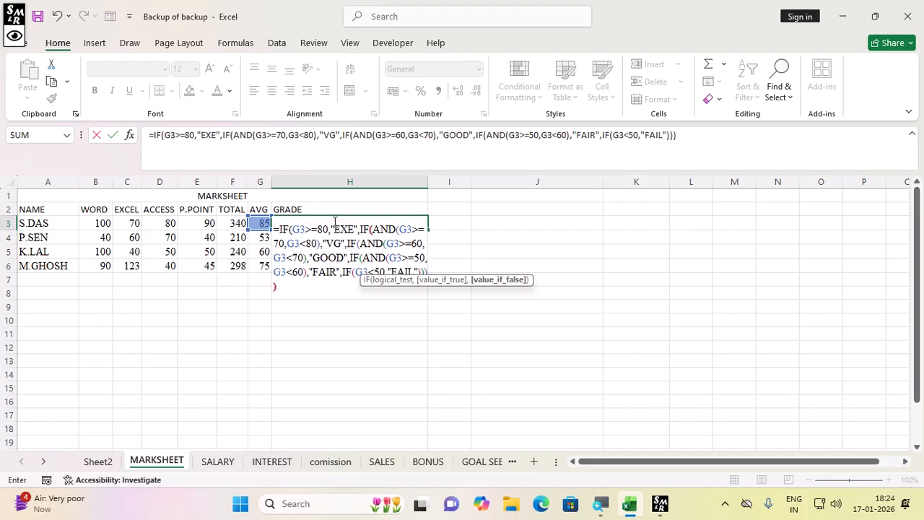
text())
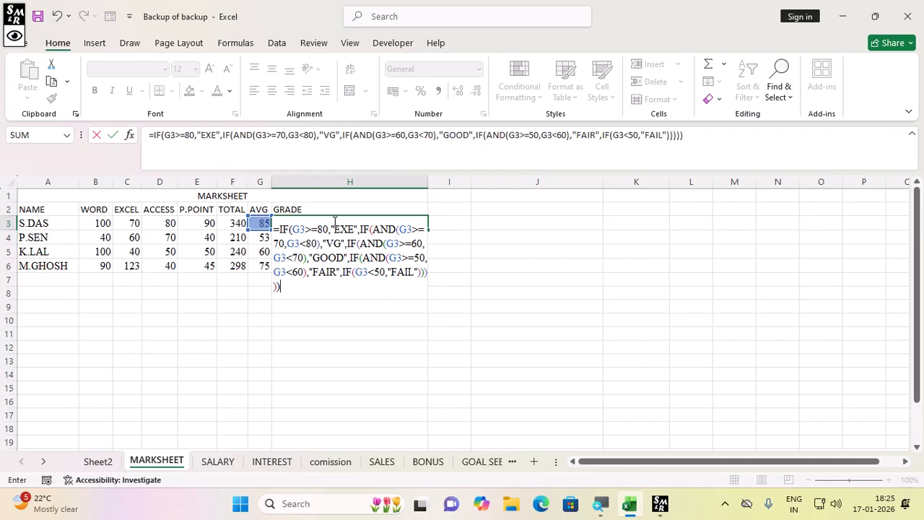
key(Return)
- Fill the grade formula from H3 down through H6 and autofit the GRADE column's width
click(333, 222)
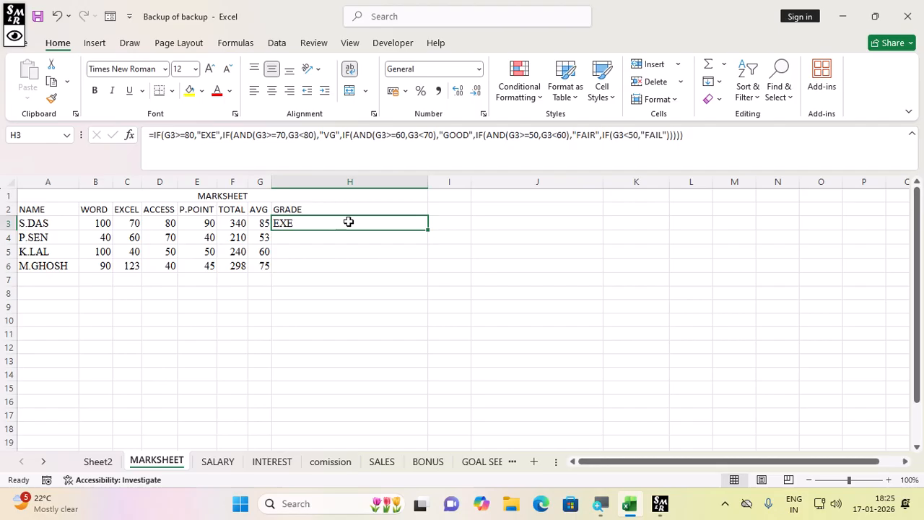
double_click(431, 228)
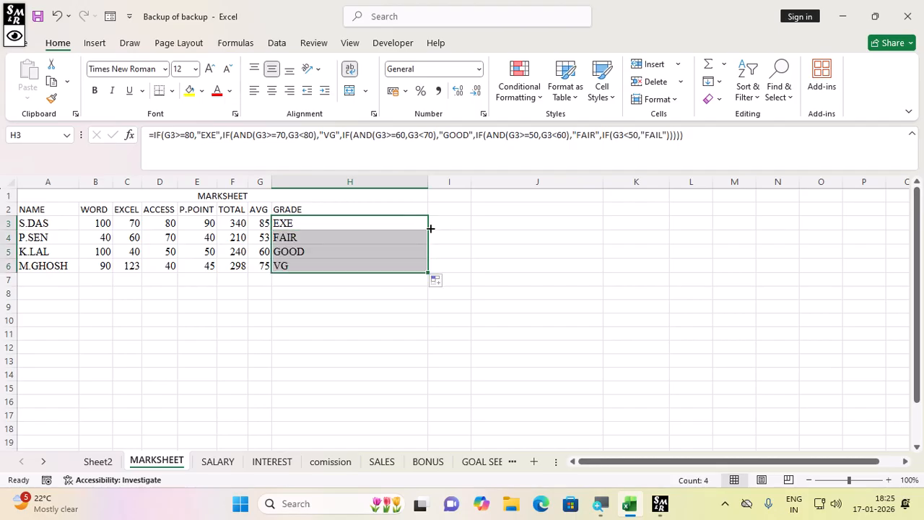
double_click(427, 181)
click(283, 250)
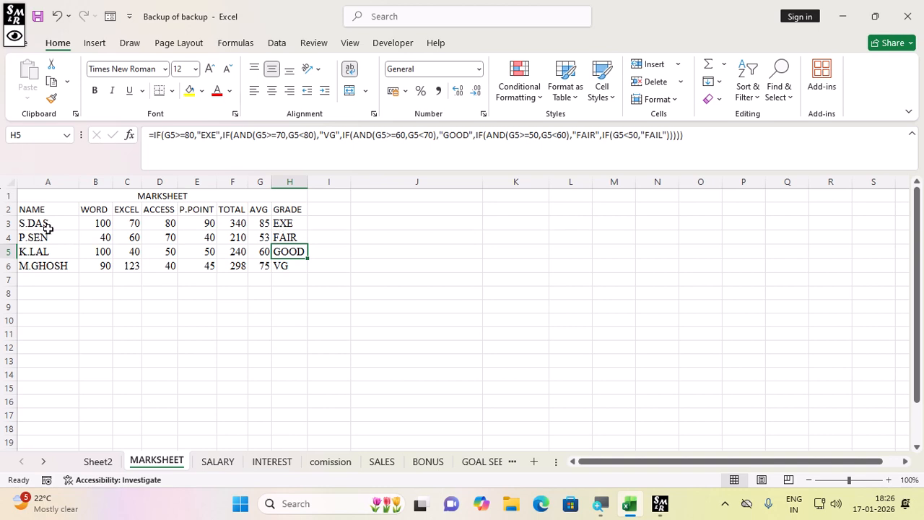
- Make the header row 2, from NAME to GRADE, bold
click(8, 210)
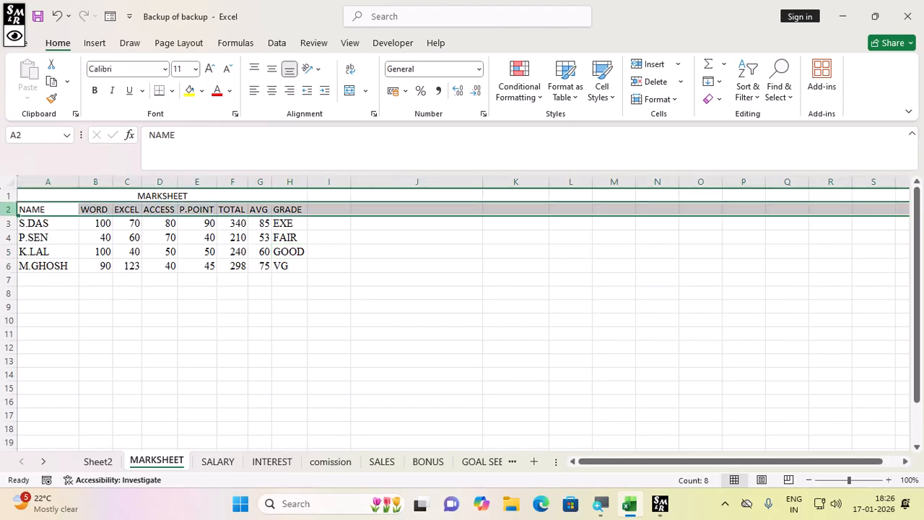
click(88, 243)
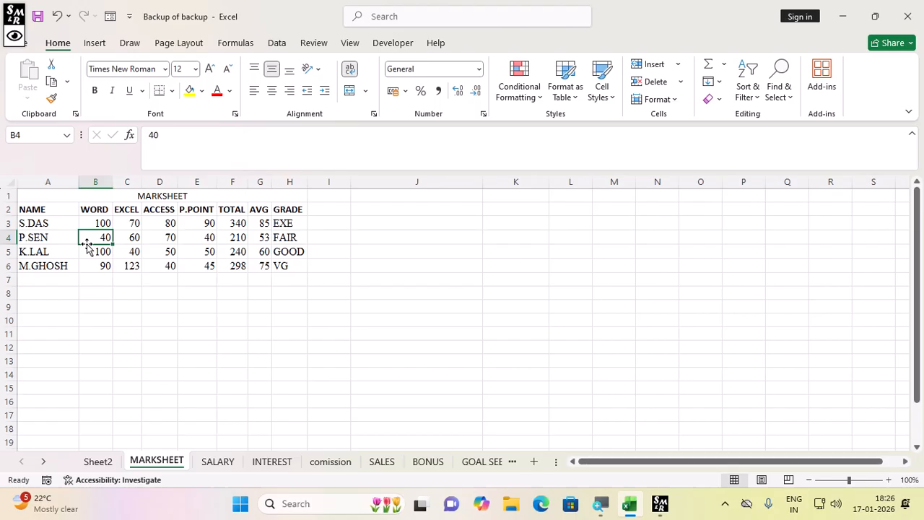
click(56, 278)
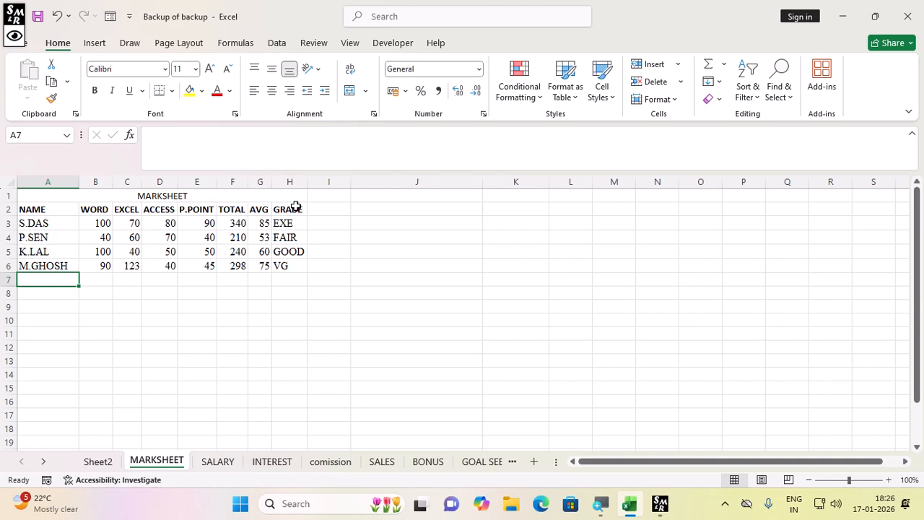
- Open the data entry form for the marksheet range A2:H6 and move it beside the table's first columns
click(36, 210)
drag(36, 210, 284, 263)
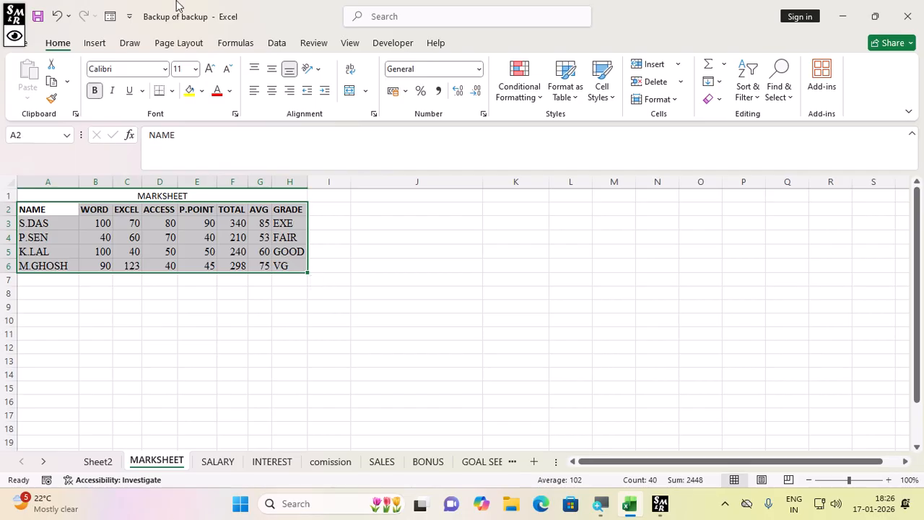
click(112, 20)
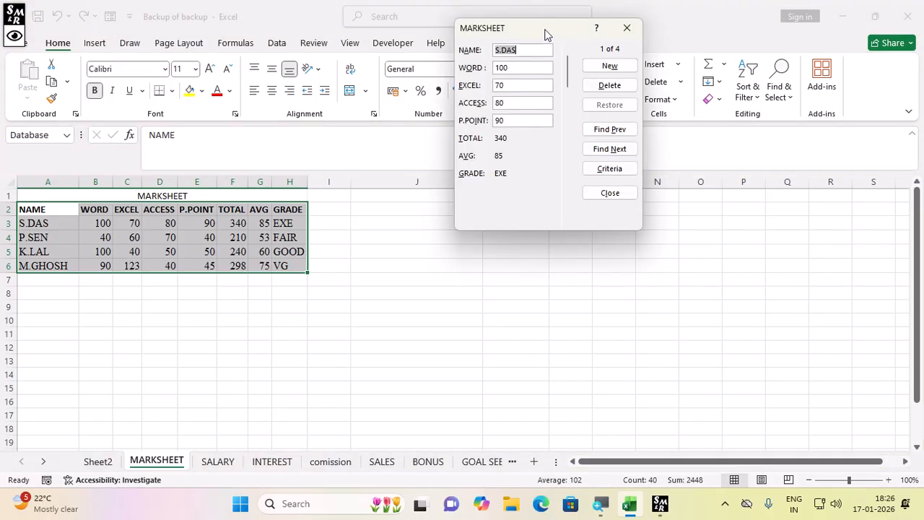
drag(547, 33, 359, 137)
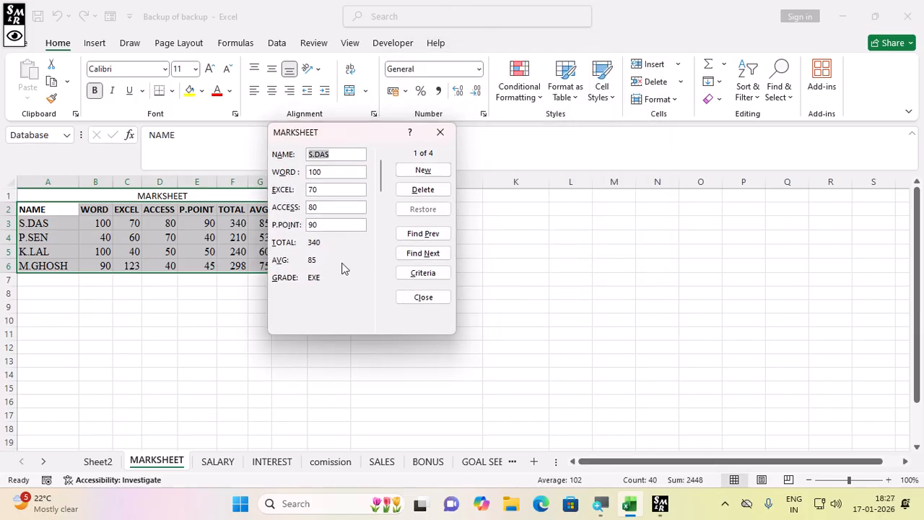
- Add a student record through the data form with a name, WORD 98, EXCEL 78, ACCESS 87 and P.POINT 56, and close the form
click(418, 172)
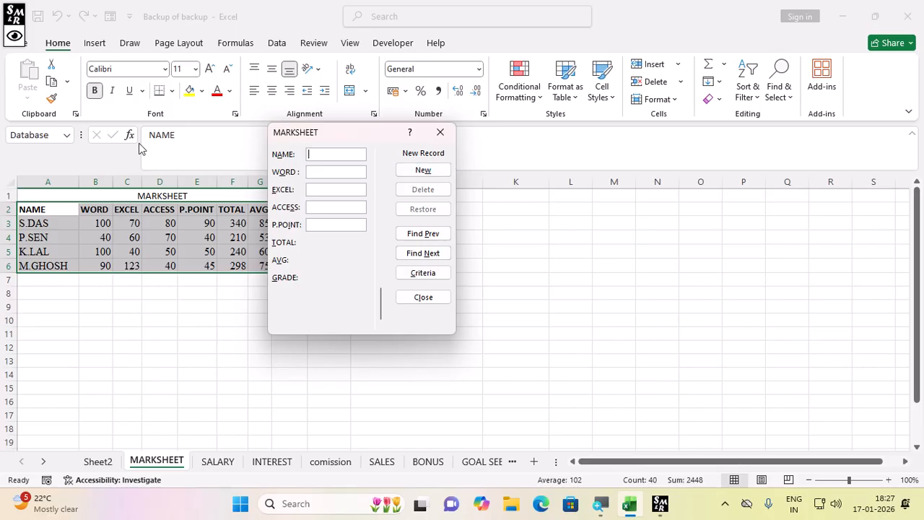
text(JANINA)
key(Tab)
text(98)
key(Tab)
text(78)
key(Tab)
text(87)
key(Tab)
text(56)
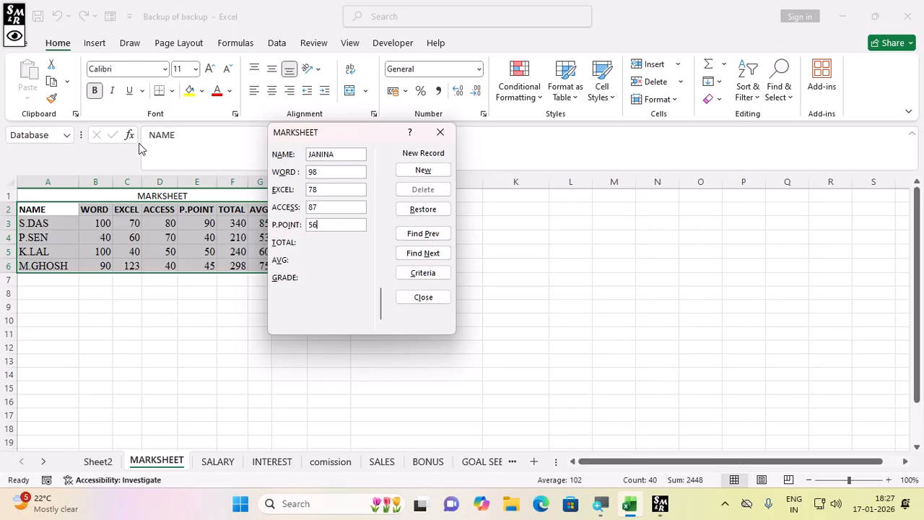
key(Return)
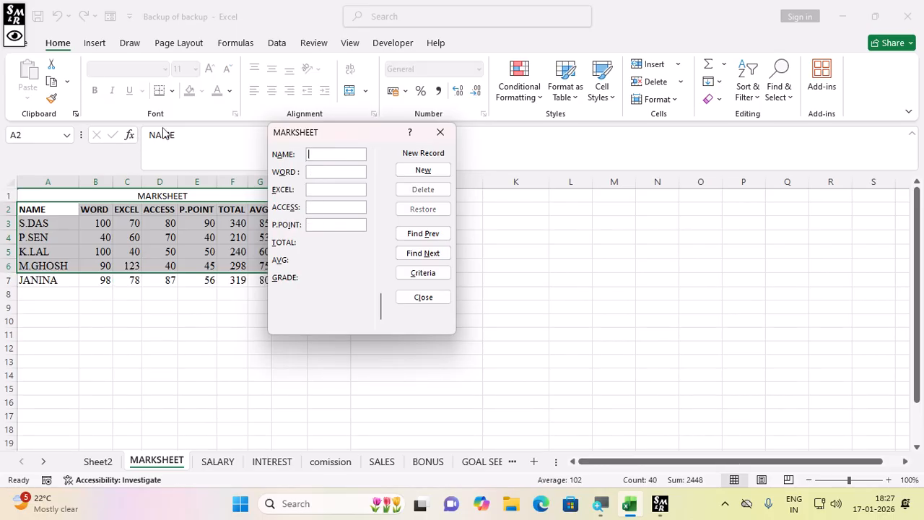
click(441, 134)
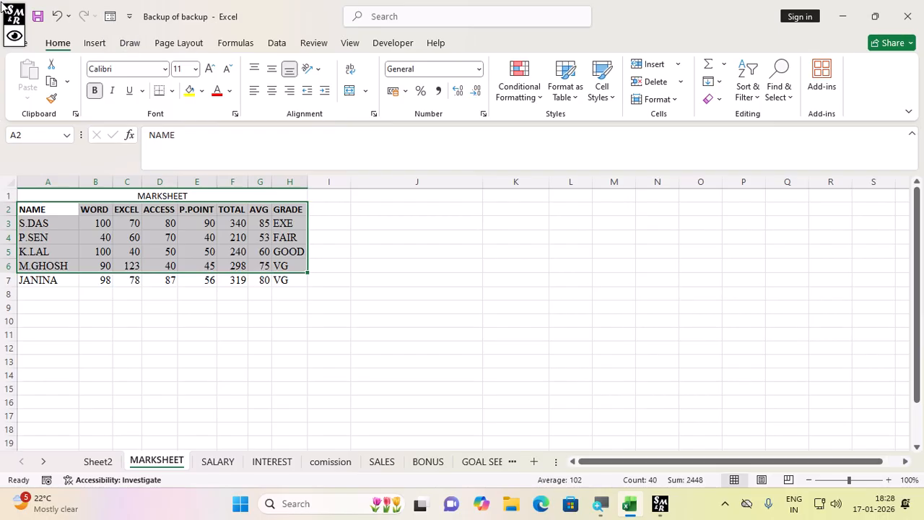
- Remove the Form command from the Quick Access Toolbar in the Excel options and apply the change
click(27, 43)
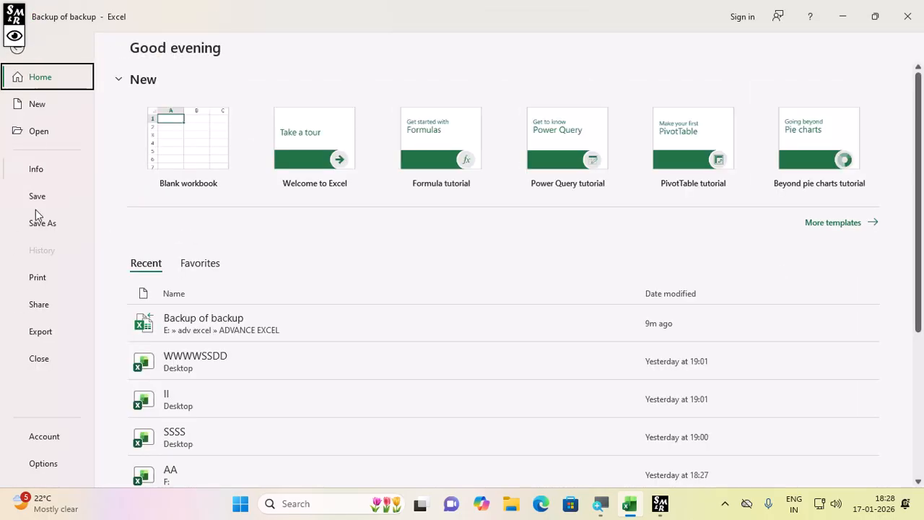
click(55, 467)
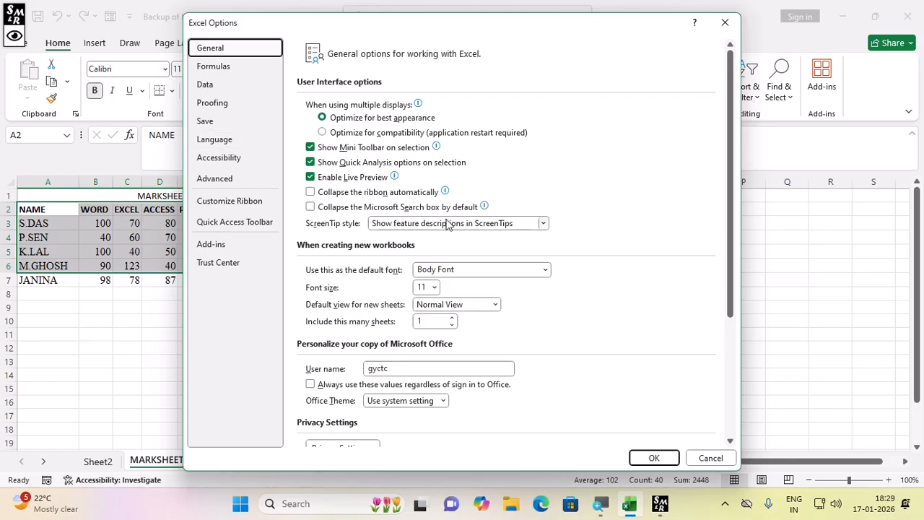
click(247, 206)
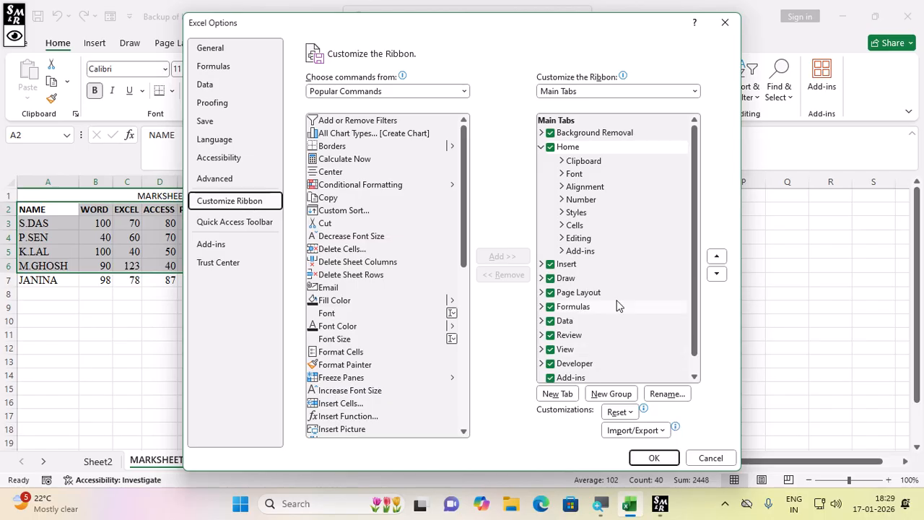
scroll(618, 306, down, 1)
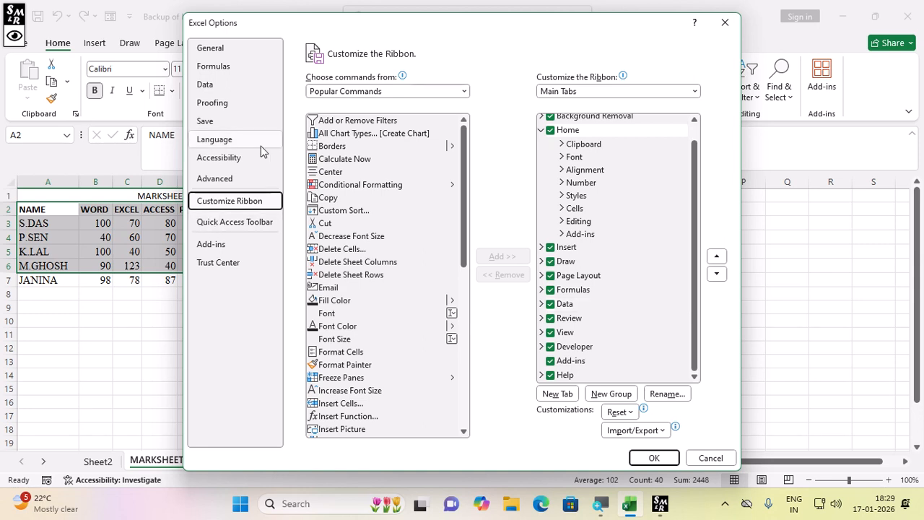
click(249, 226)
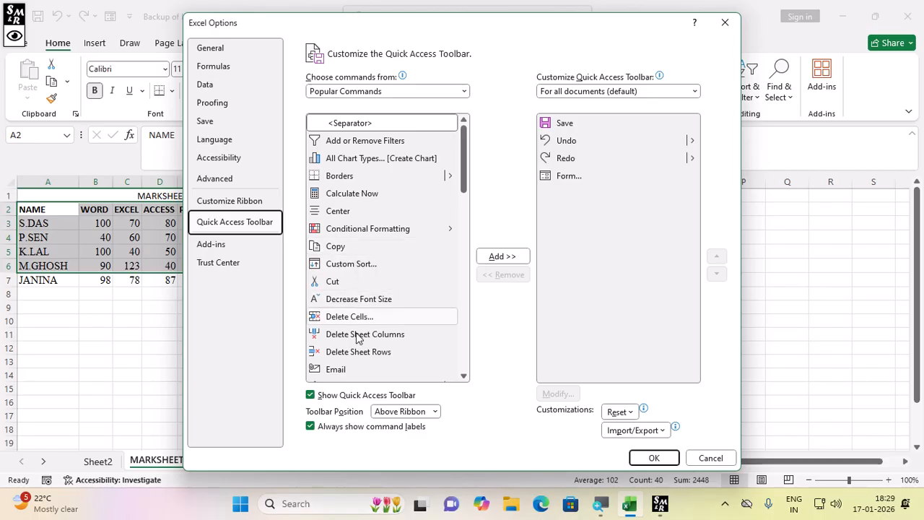
click(338, 285)
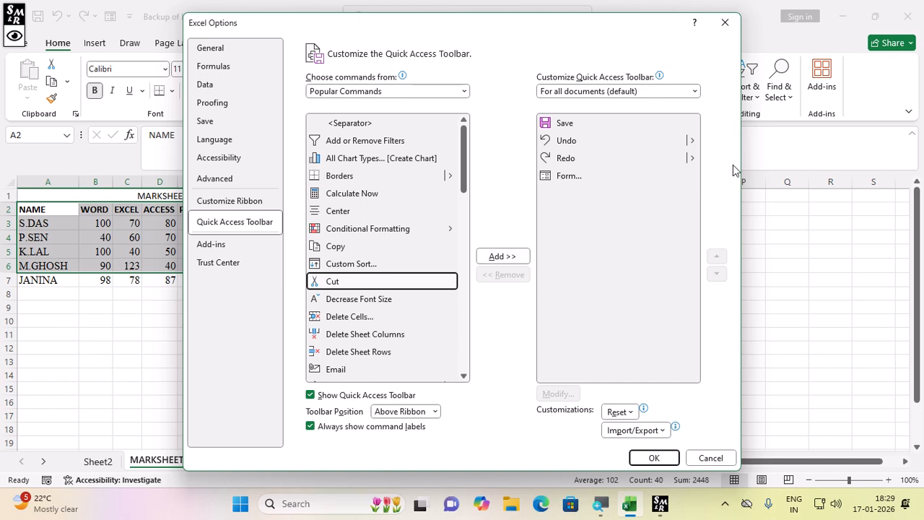
click(596, 177)
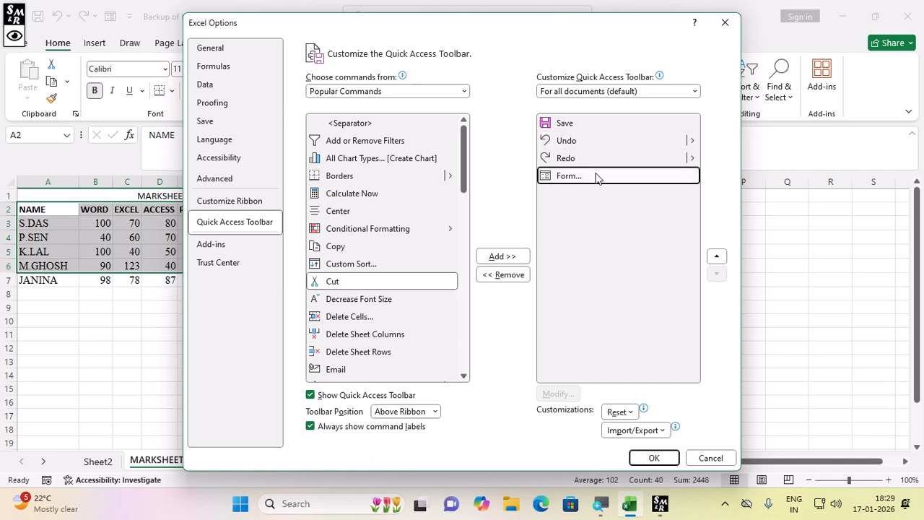
click(520, 279)
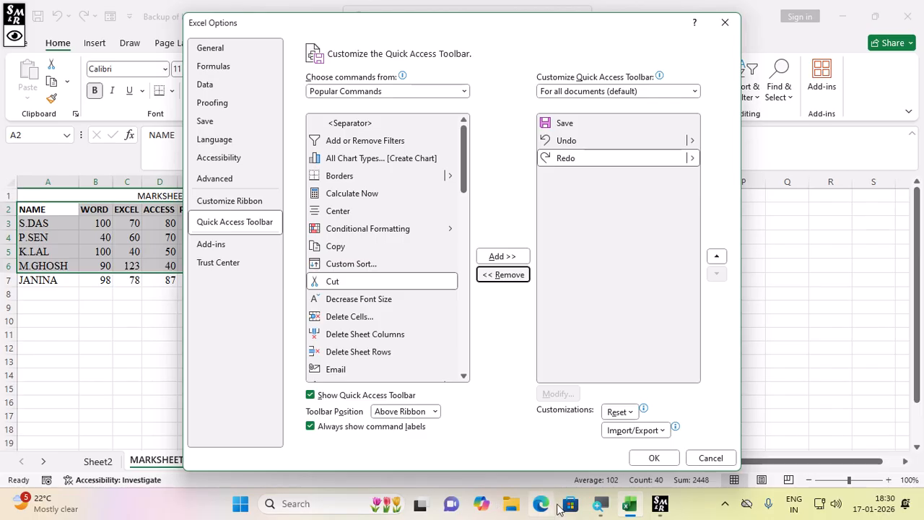
click(665, 459)
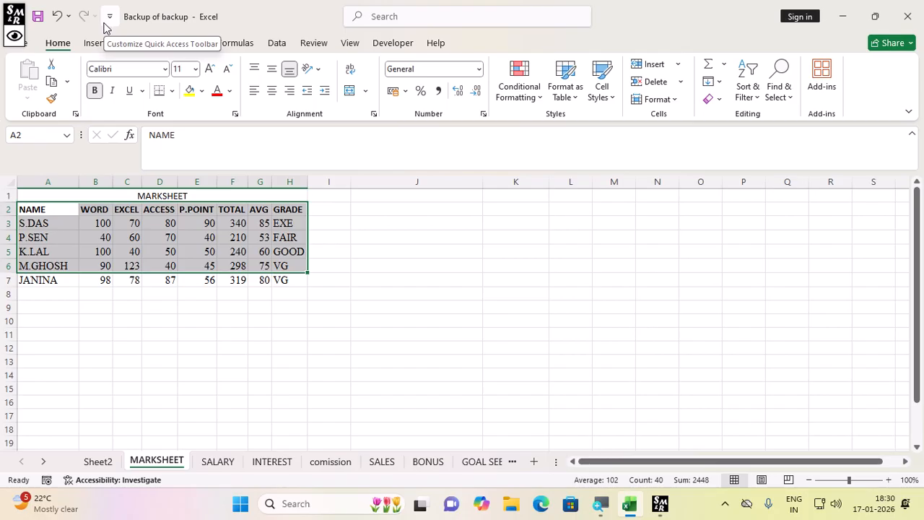
- Reopen the Quick Access Toolbar customization options and list the available commands from All Commands
click(28, 48)
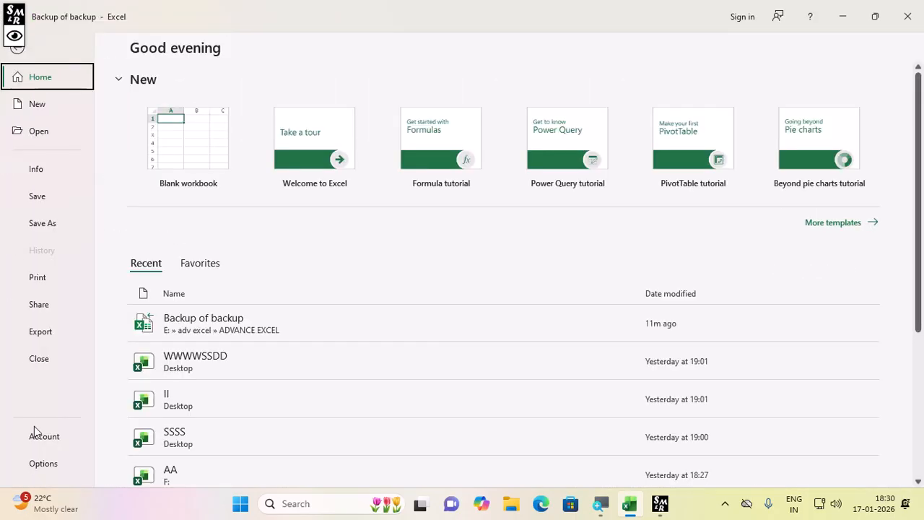
click(43, 463)
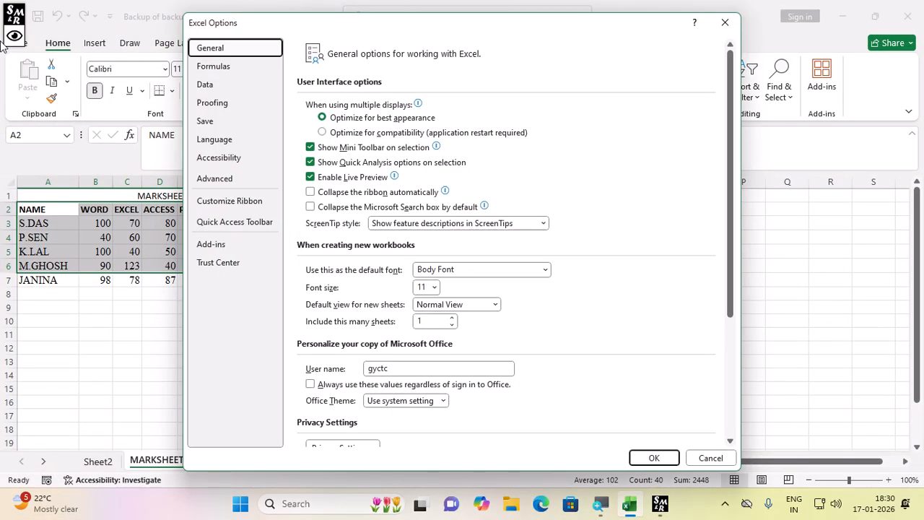
click(216, 224)
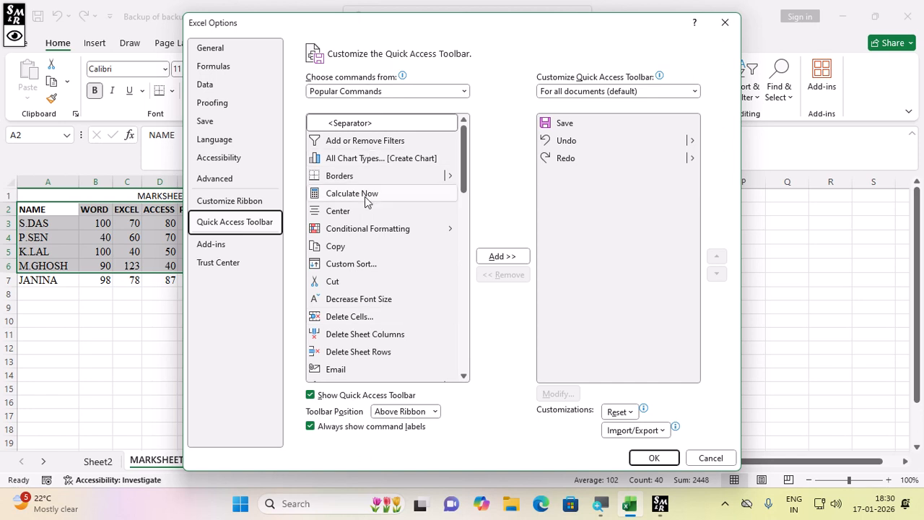
scroll(365, 196, down, 2)
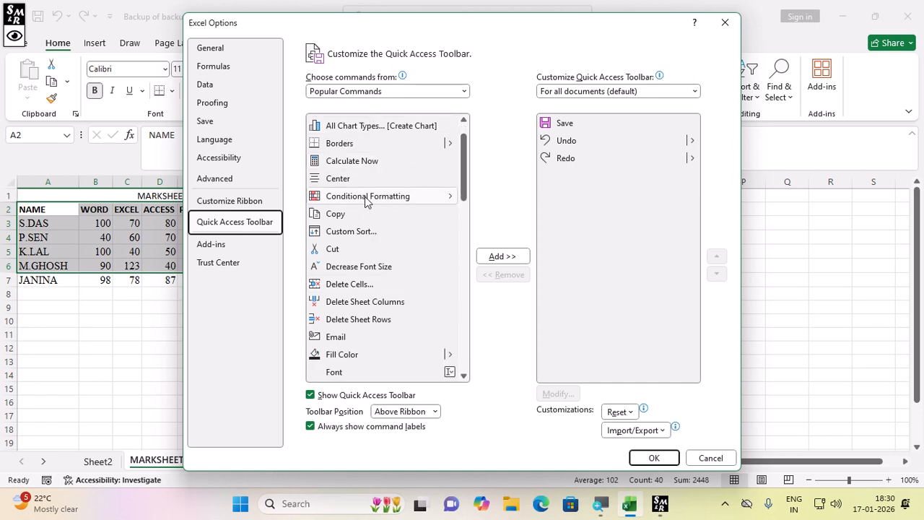
scroll(366, 195, up, 2)
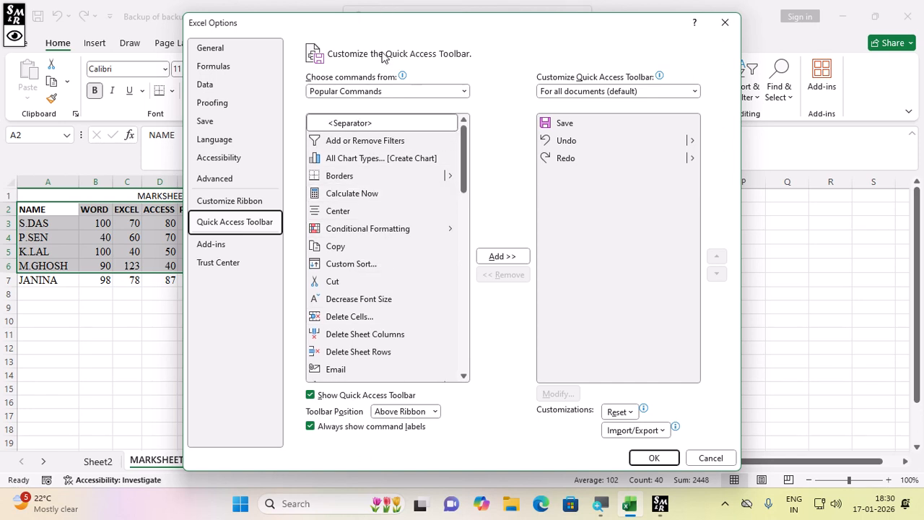
click(385, 90)
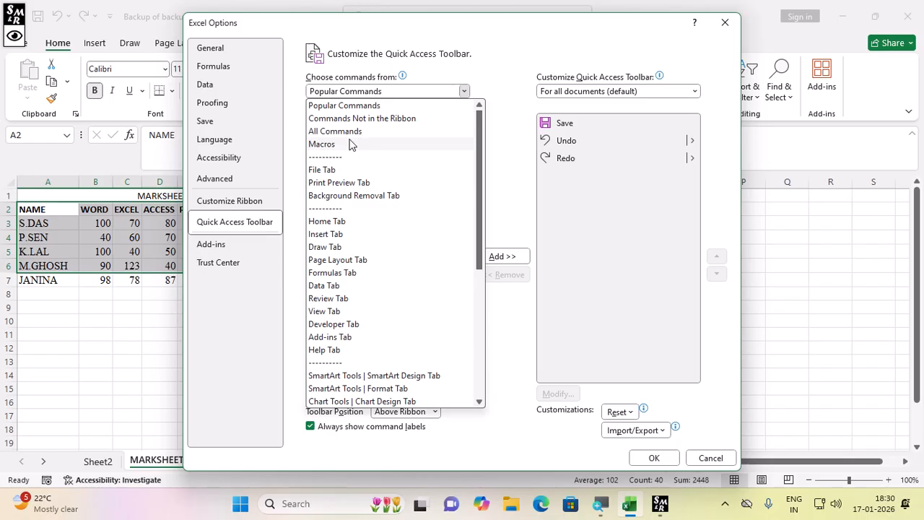
key(Escape)
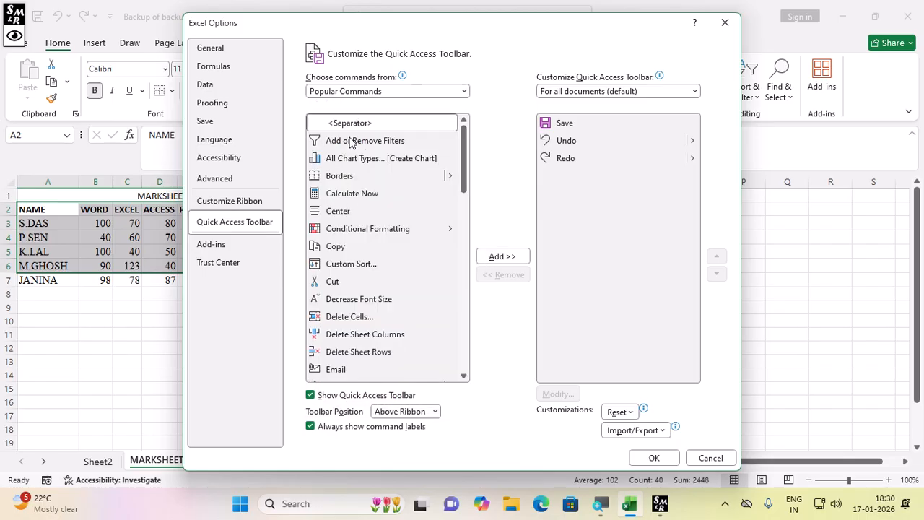
click(416, 198)
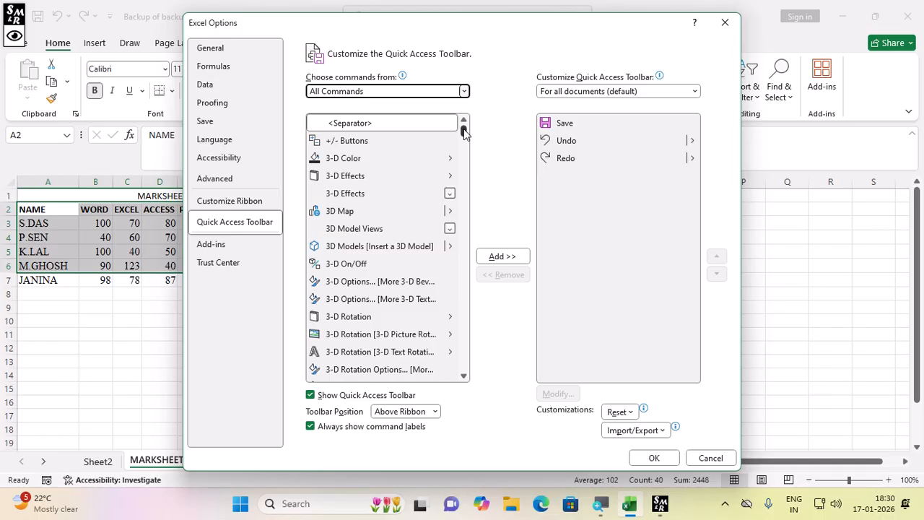
- Find the Form command under All Commands, add it to the Quick Access Toolbar, and apply the change
drag(464, 132, 466, 218)
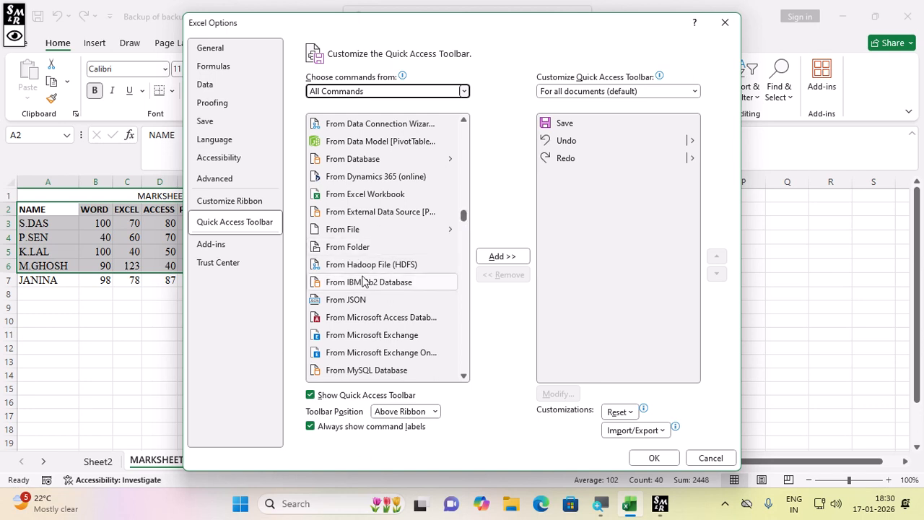
scroll(367, 246, down, 1)
scroll(367, 246, down, 2)
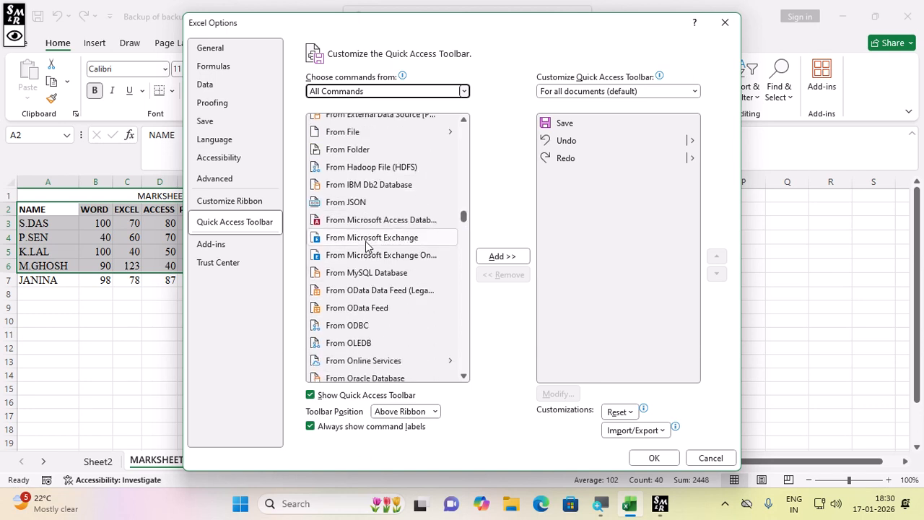
scroll(367, 245, down, 1)
scroll(367, 246, down, 1)
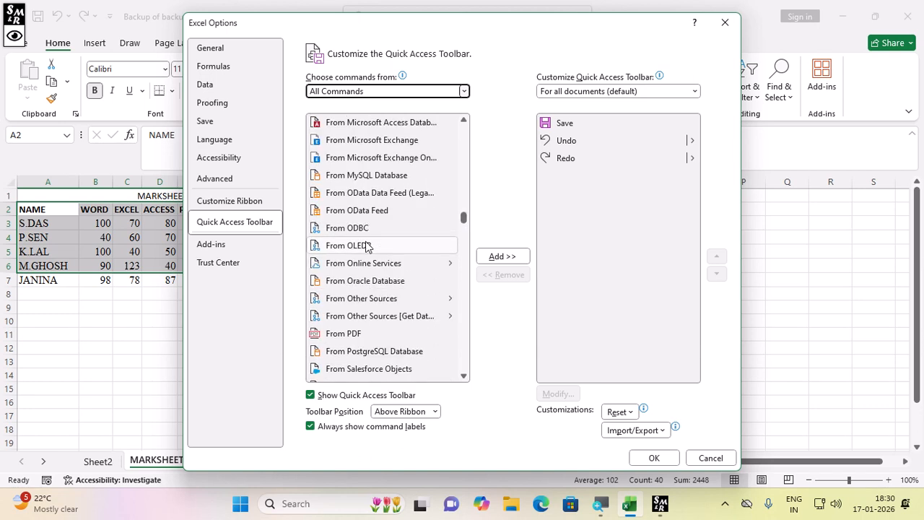
scroll(367, 245, down, 1)
scroll(367, 245, down, 1)
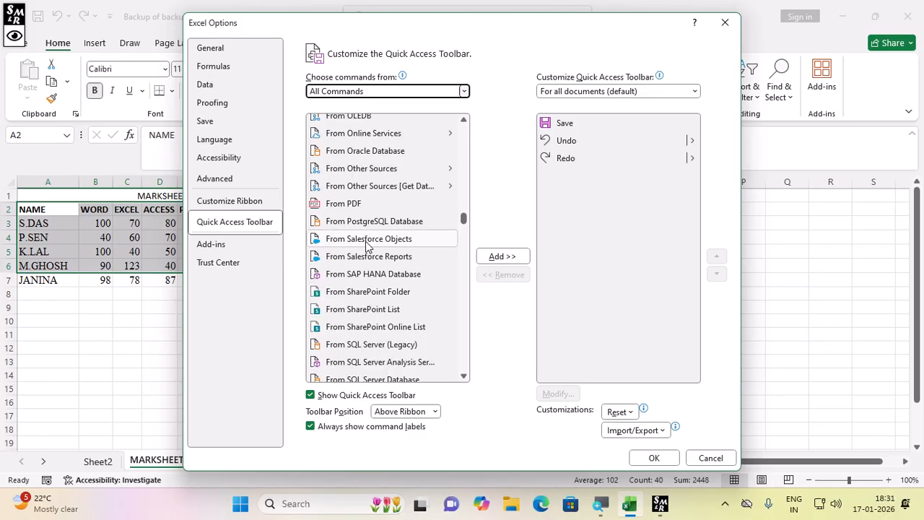
scroll(367, 246, down, 2)
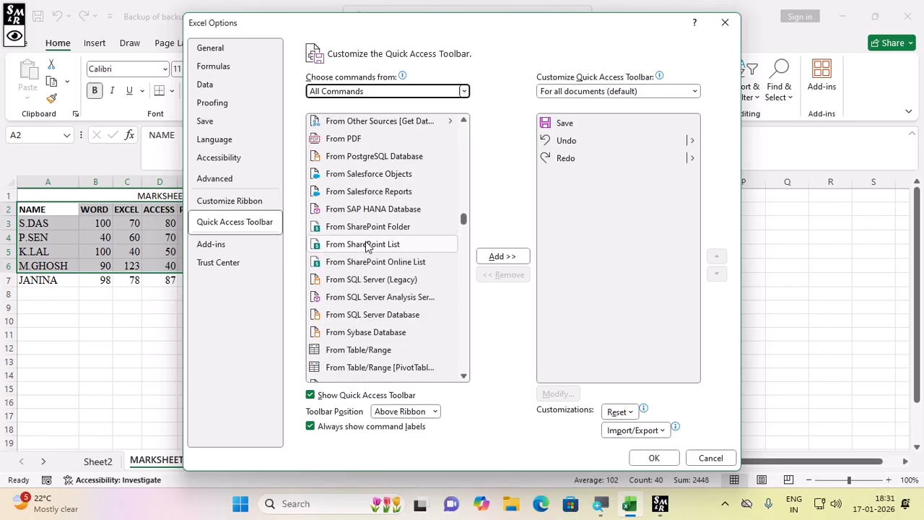
scroll(351, 318, down, 3)
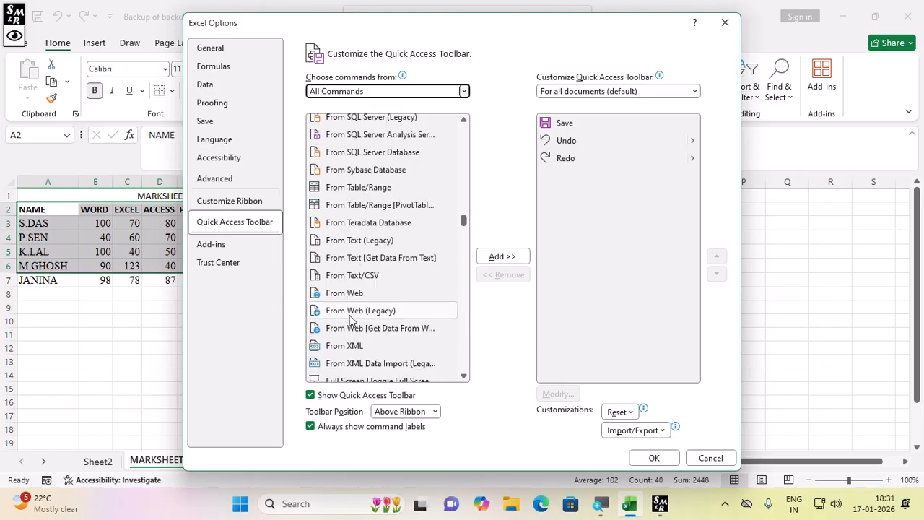
scroll(351, 320, down, 2)
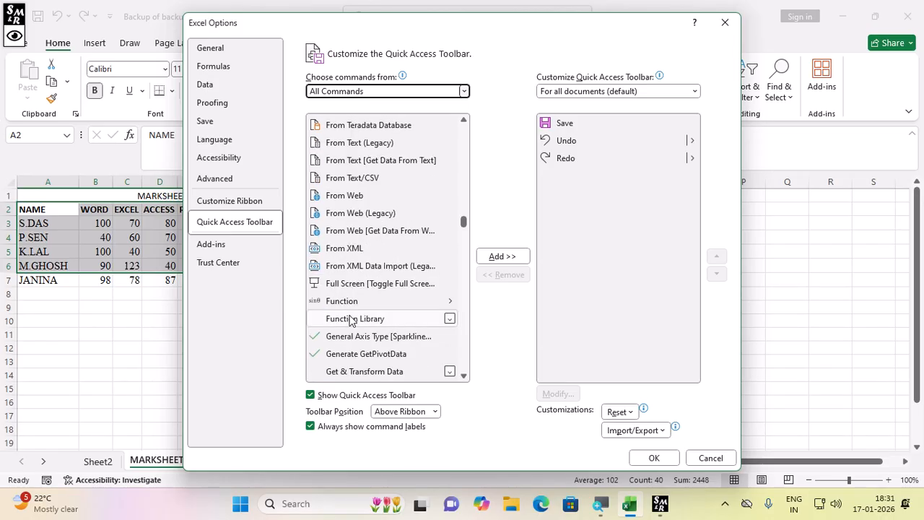
scroll(351, 320, down, 1)
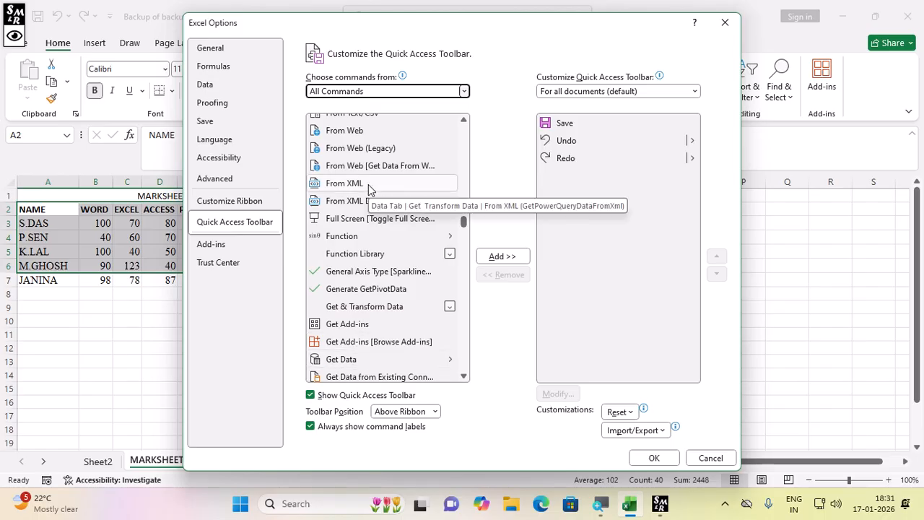
scroll(369, 189, up, 1)
scroll(369, 189, up, 1)
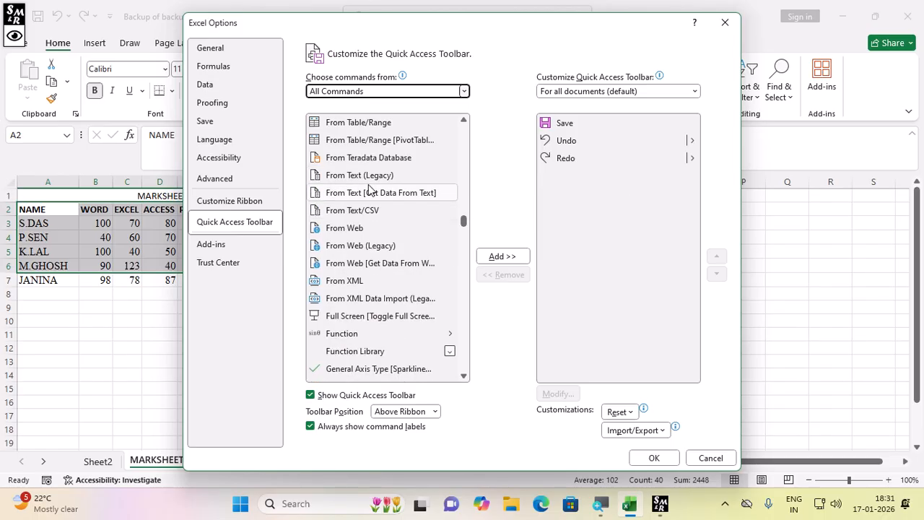
scroll(369, 190, up, 1)
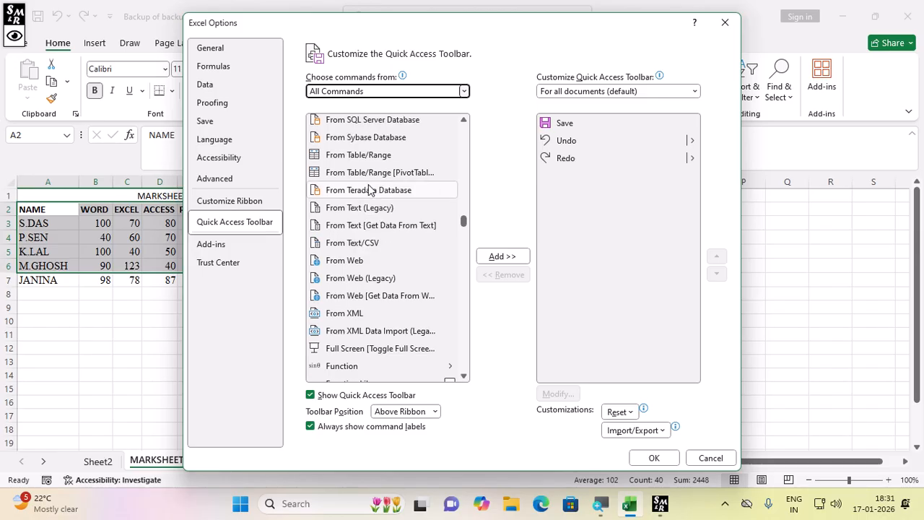
scroll(369, 190, up, 1)
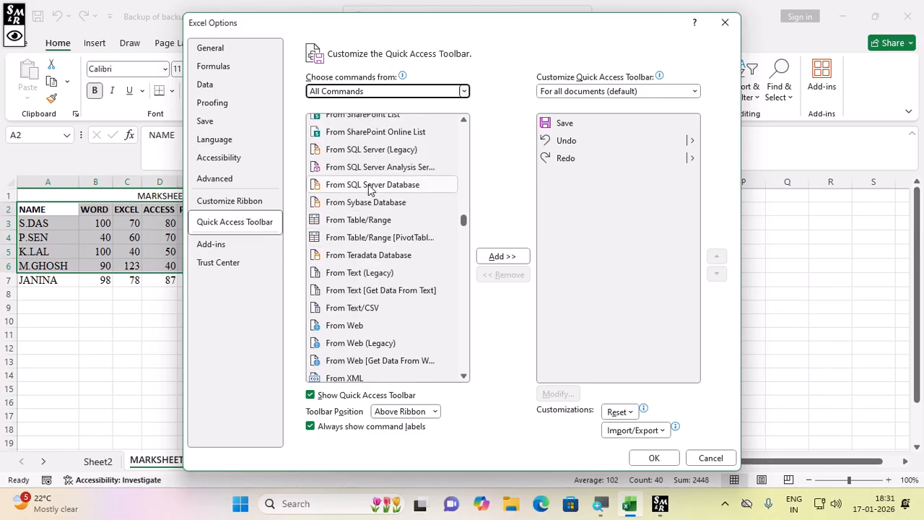
scroll(369, 190, up, 1)
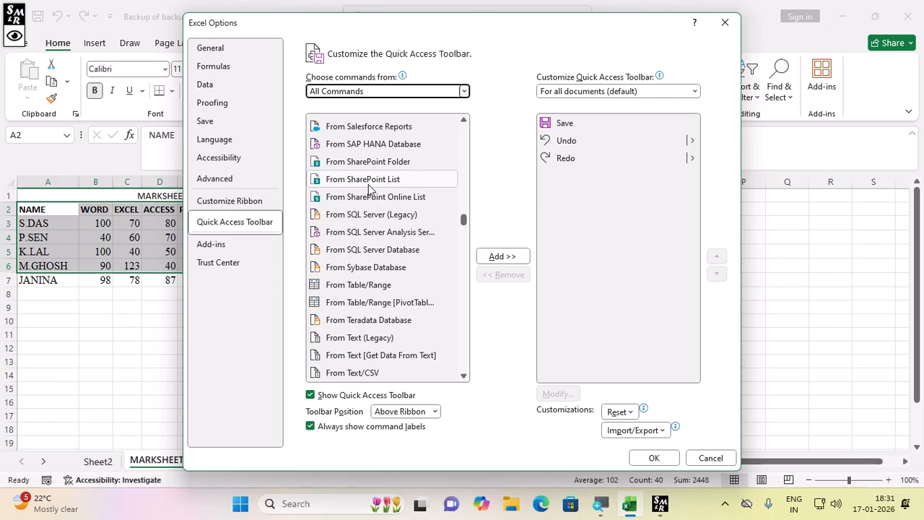
scroll(369, 189, up, 1)
scroll(369, 189, up, 1)
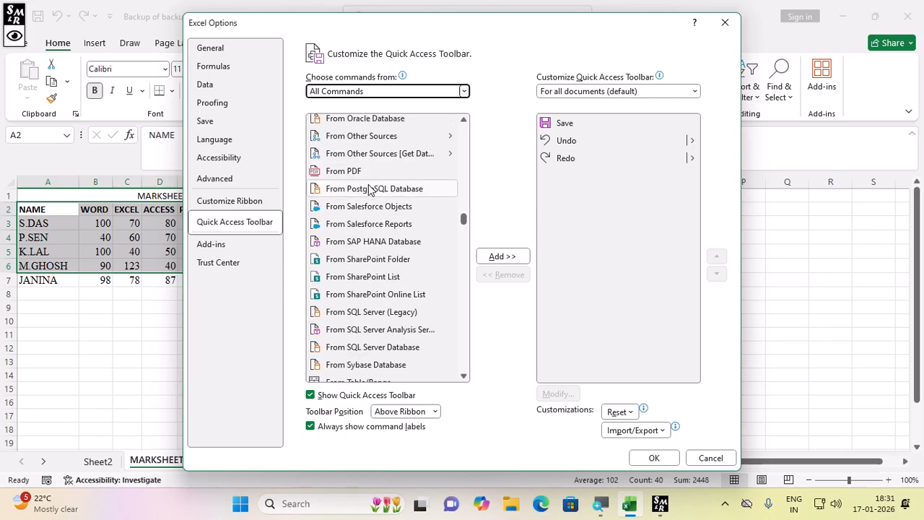
scroll(369, 189, up, 1)
scroll(369, 189, up, 2)
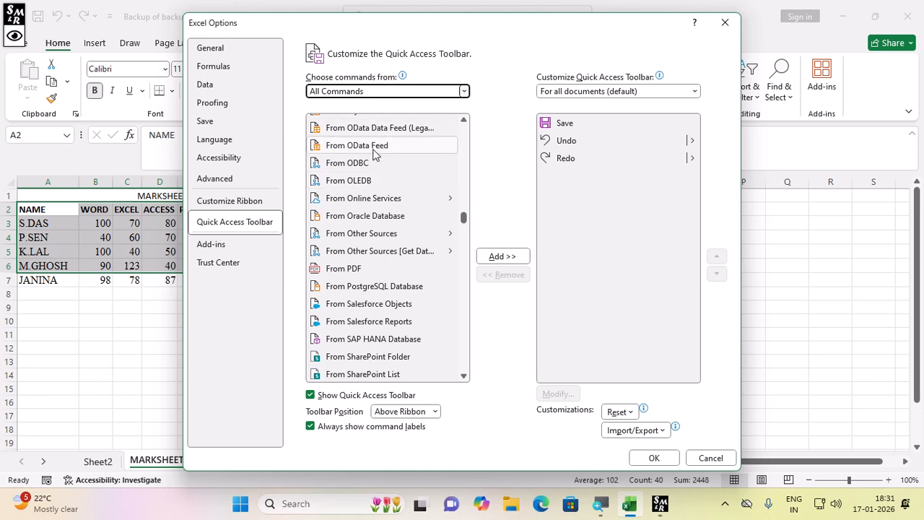
scroll(373, 154, up, 1)
scroll(373, 154, up, 3)
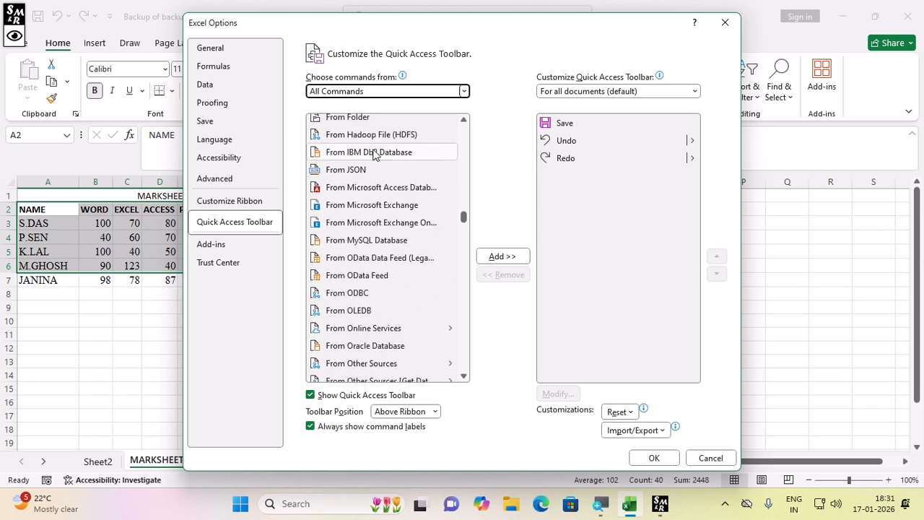
scroll(373, 154, up, 1)
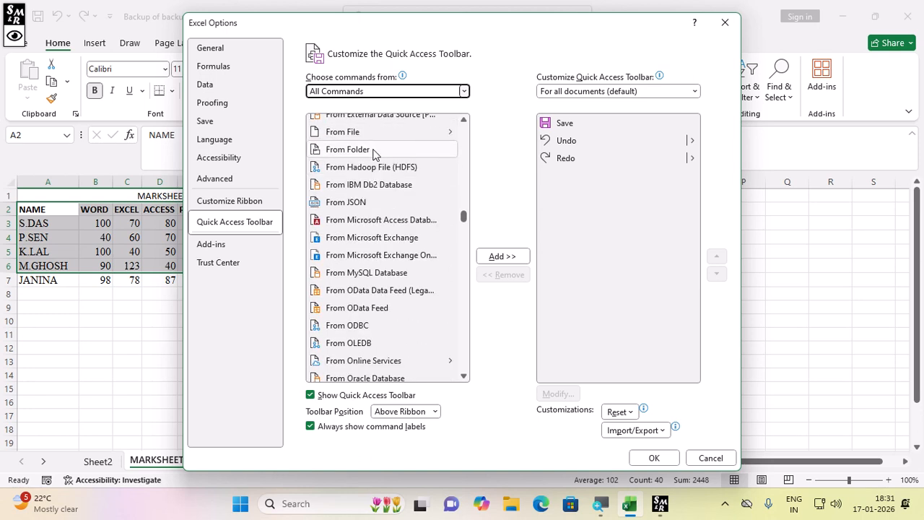
scroll(373, 153, up, 1)
scroll(373, 154, up, 1)
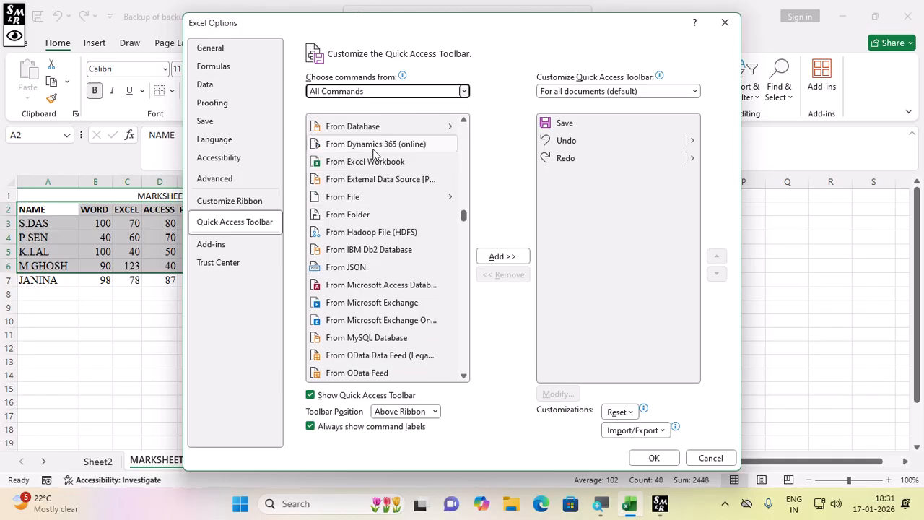
scroll(373, 154, up, 1)
scroll(373, 153, up, 3)
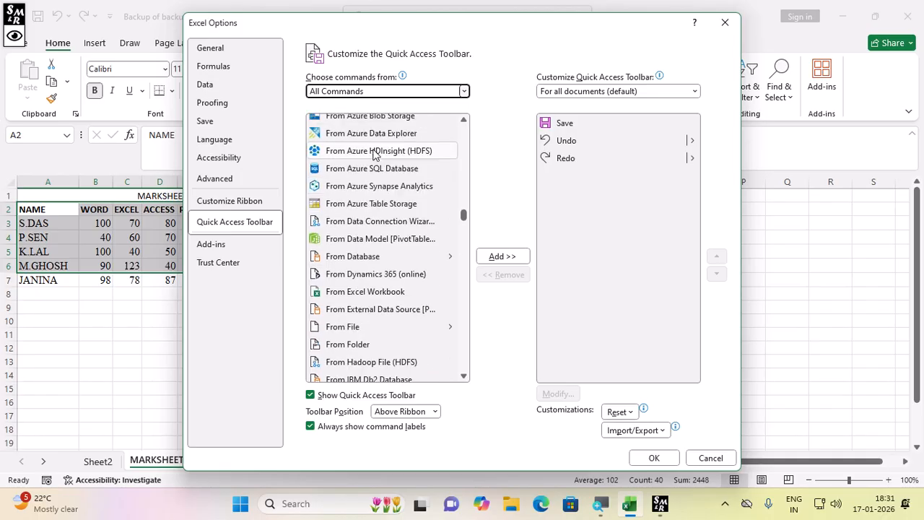
scroll(373, 153, up, 2)
scroll(373, 153, up, 2)
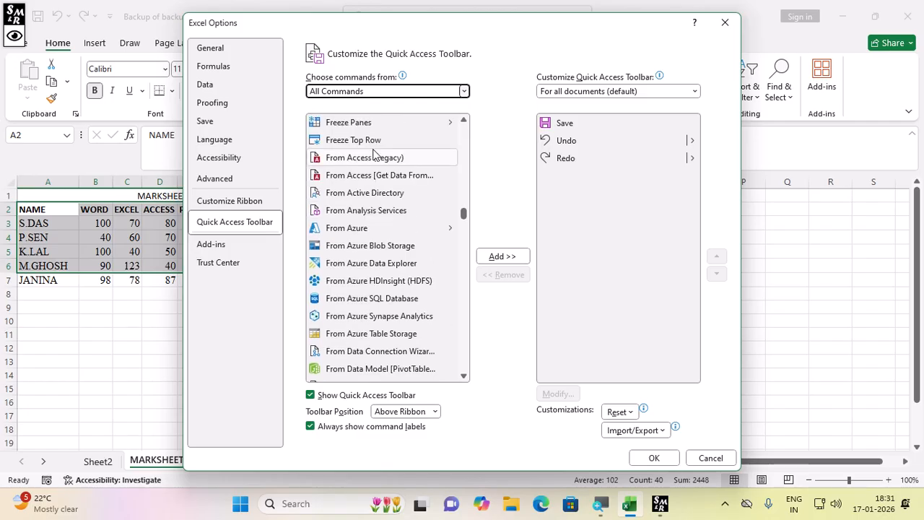
scroll(374, 154, up, 1)
scroll(373, 153, up, 2)
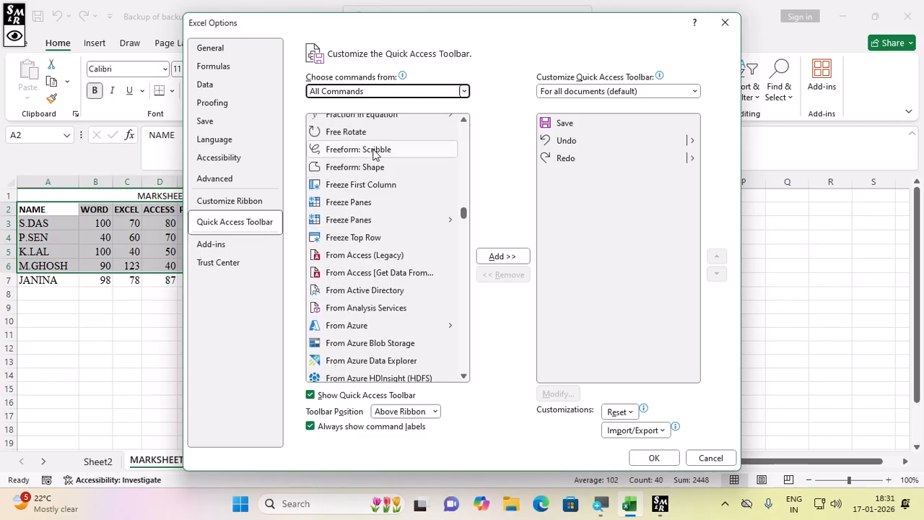
scroll(373, 154, up, 2)
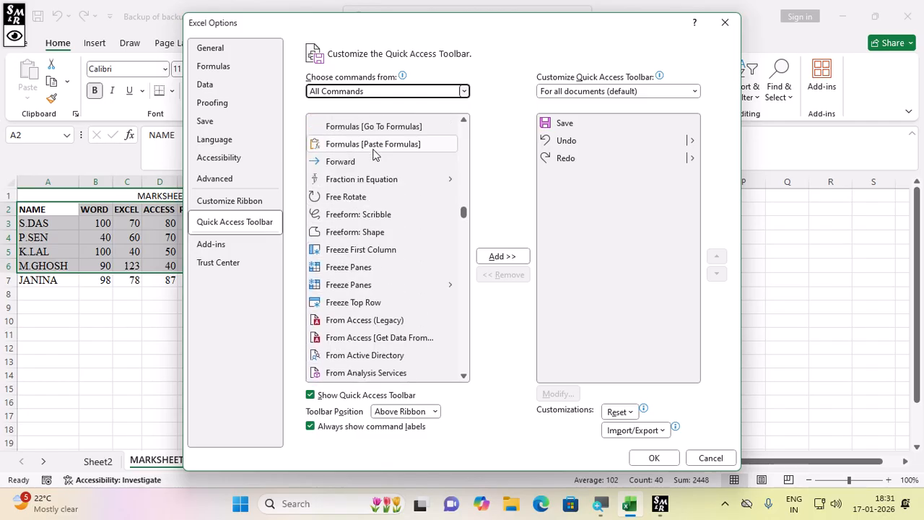
scroll(373, 154, up, 1)
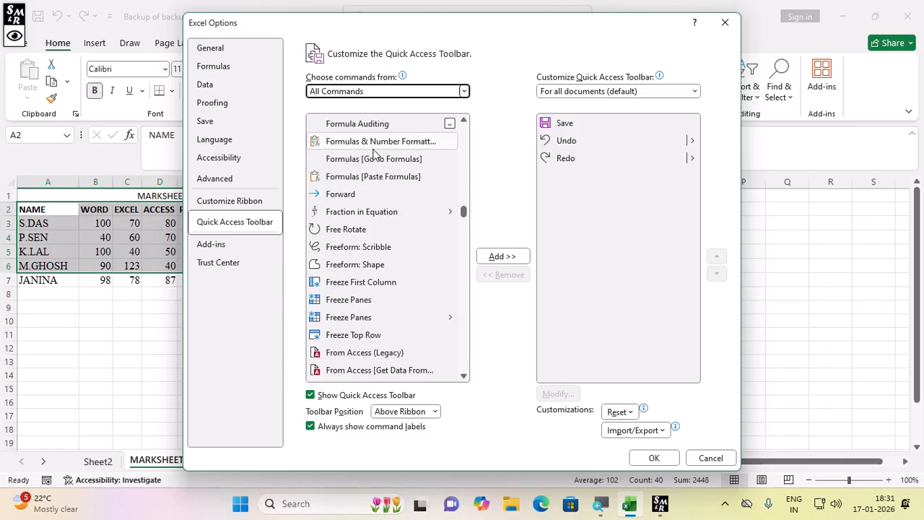
scroll(373, 154, up, 1)
scroll(374, 154, down, 1)
scroll(373, 154, up, 1)
scroll(374, 153, up, 1)
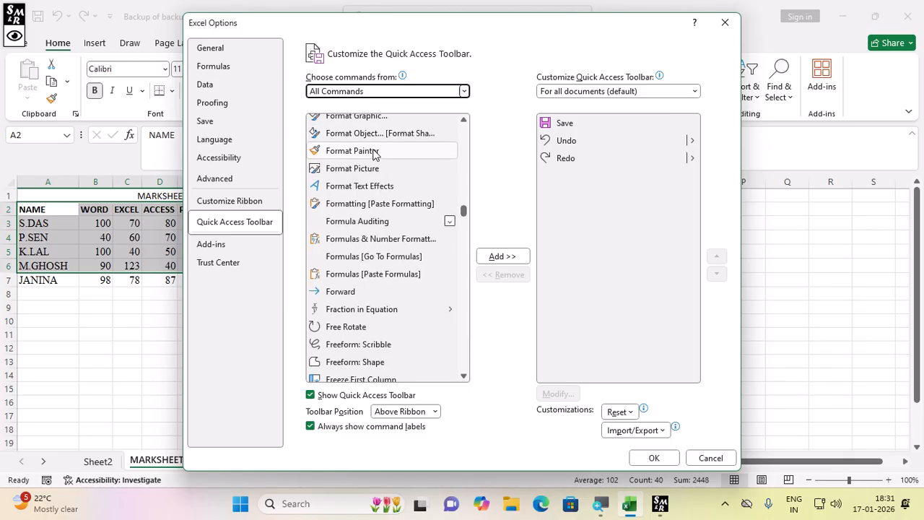
scroll(373, 154, up, 2)
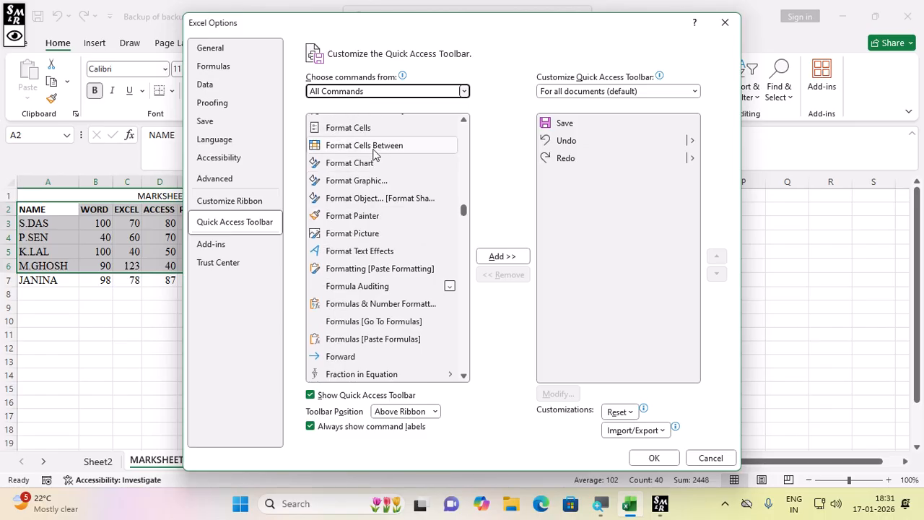
scroll(374, 154, up, 1)
scroll(373, 154, up, 1)
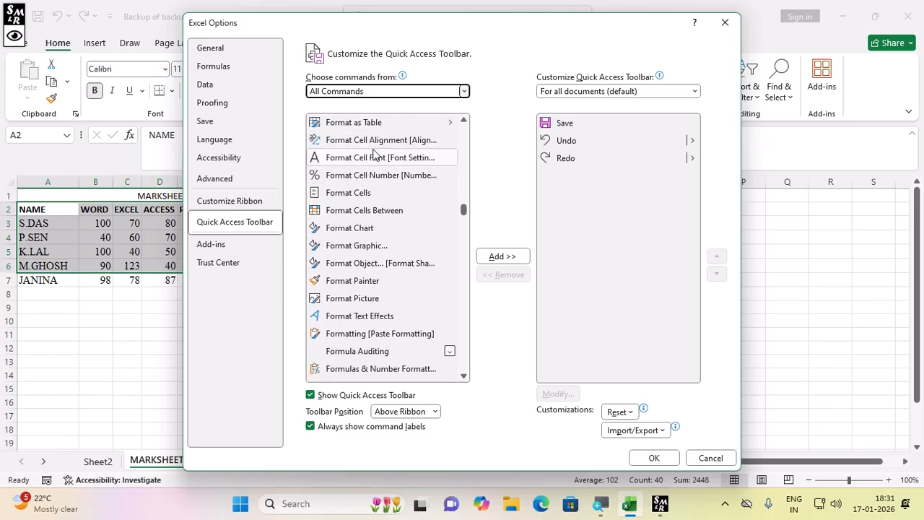
scroll(374, 154, up, 4)
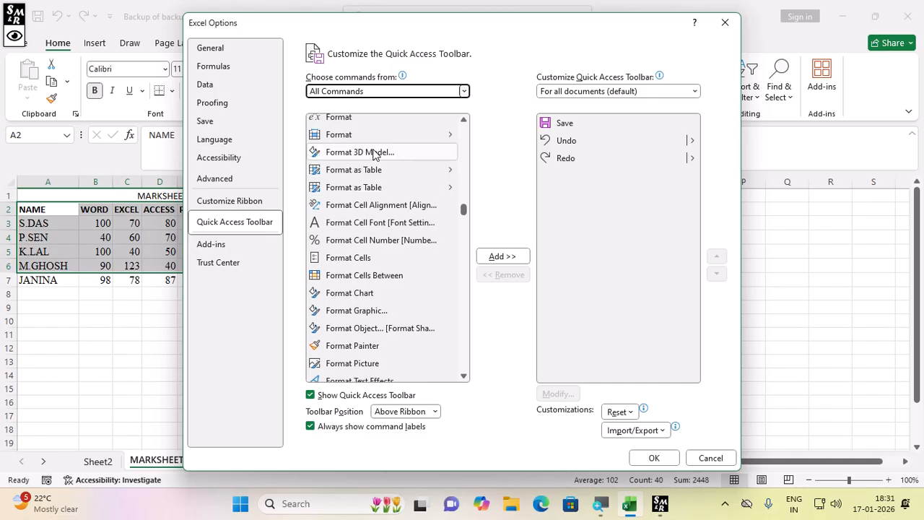
scroll(373, 153, up, 1)
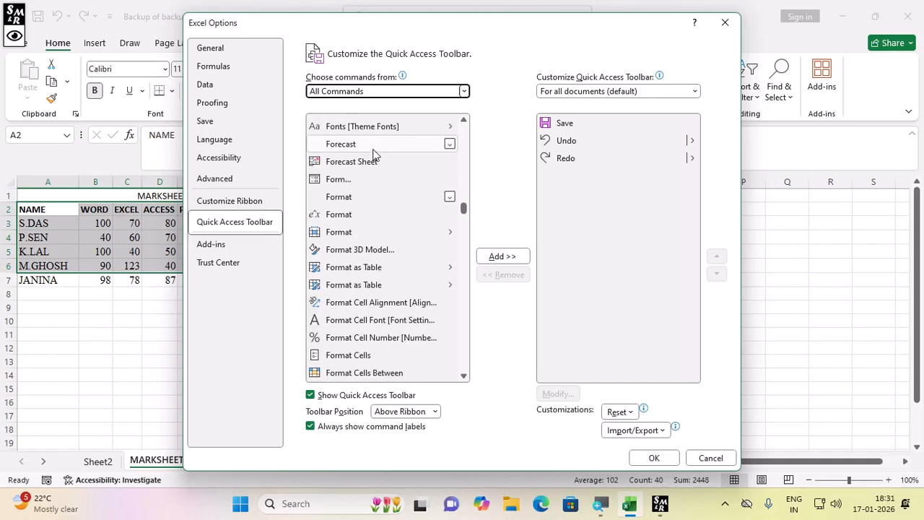
click(339, 186)
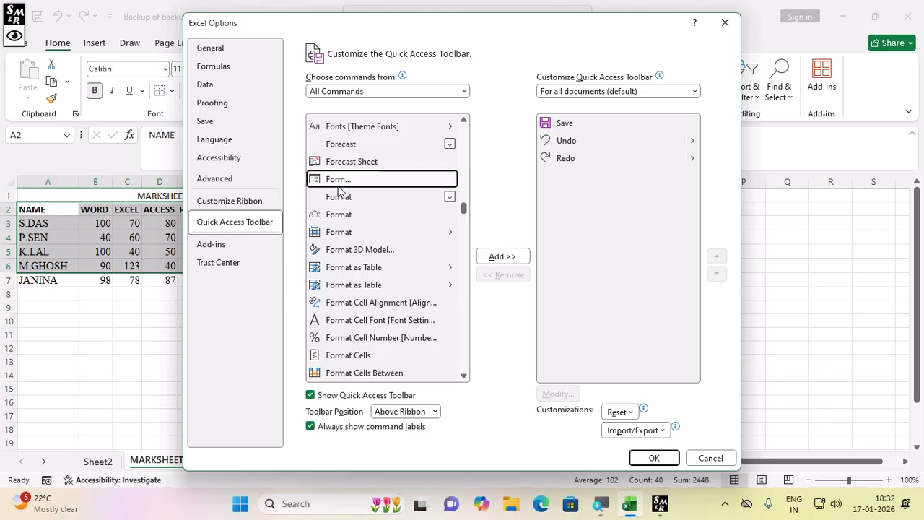
click(503, 256)
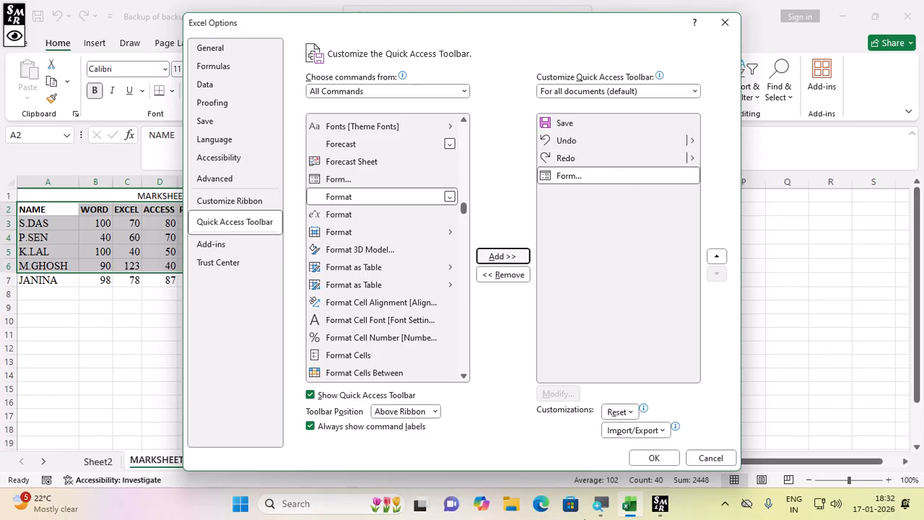
mouse_move(599, 504)
mouse_move(669, 447)
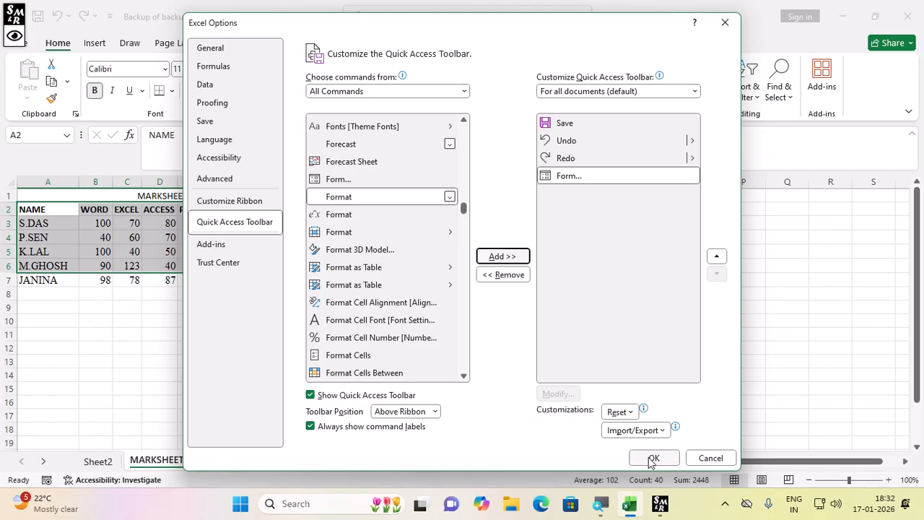
click(652, 458)
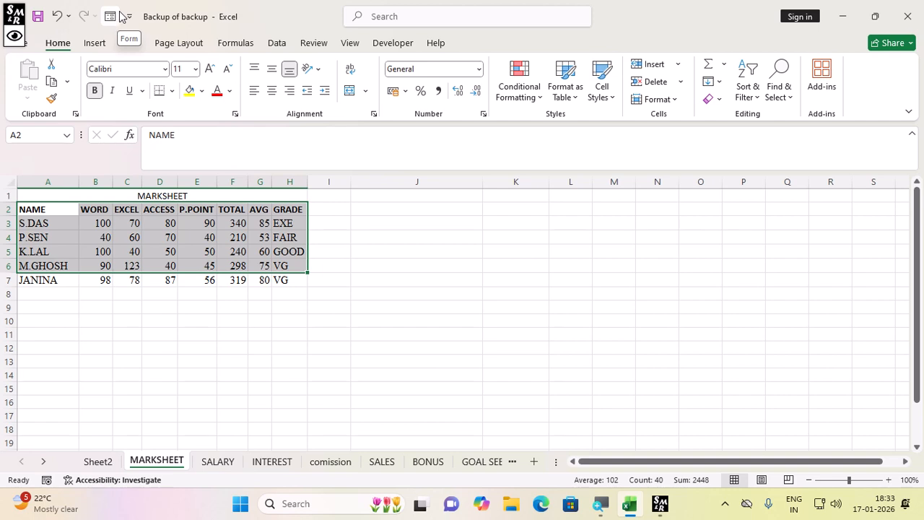
- Minimize the workbook, open This PC in File Explorer and browse to Local Disk (E:)
click(843, 16)
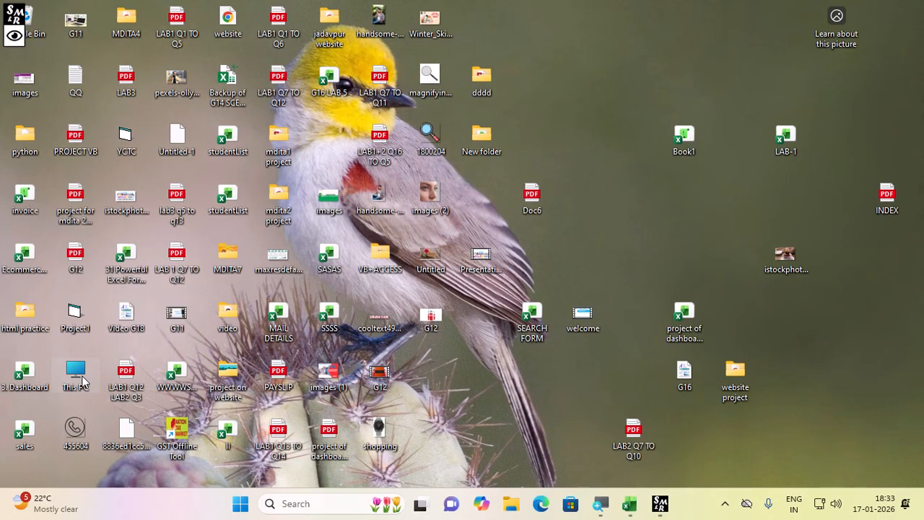
double_click(82, 381)
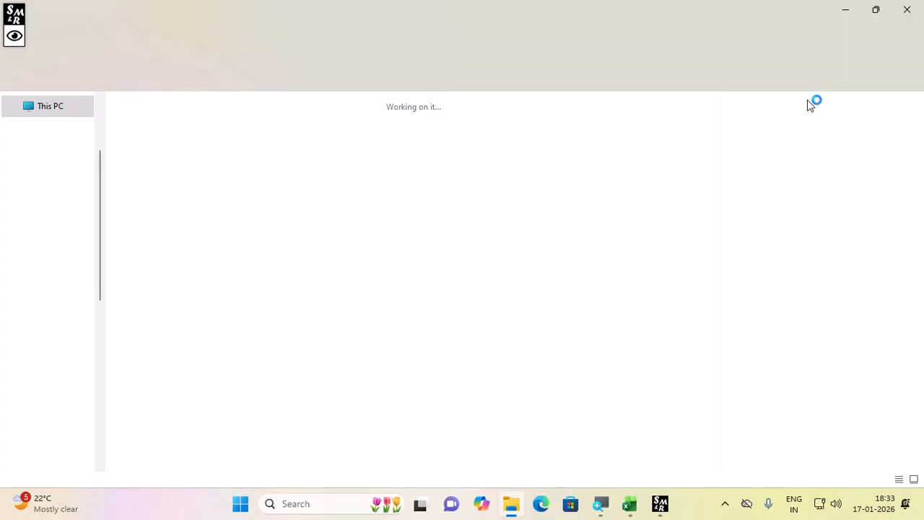
click(816, 38)
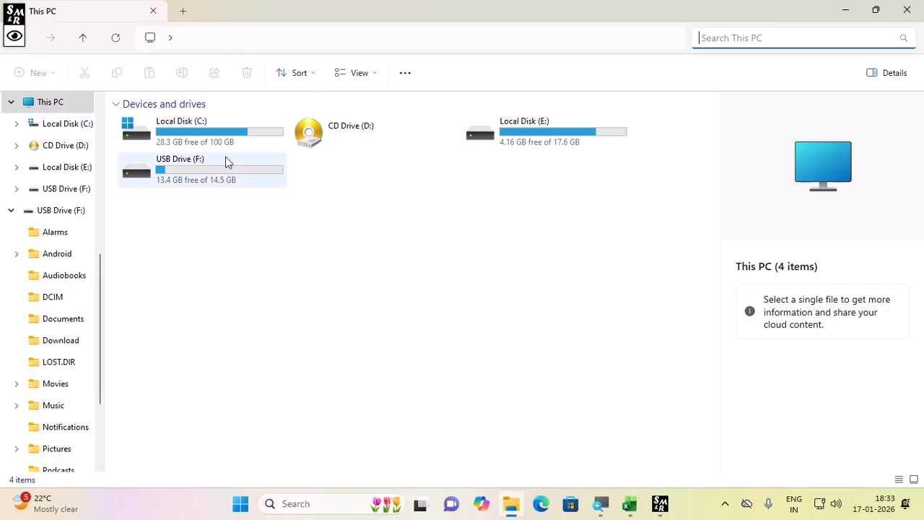
click(529, 138)
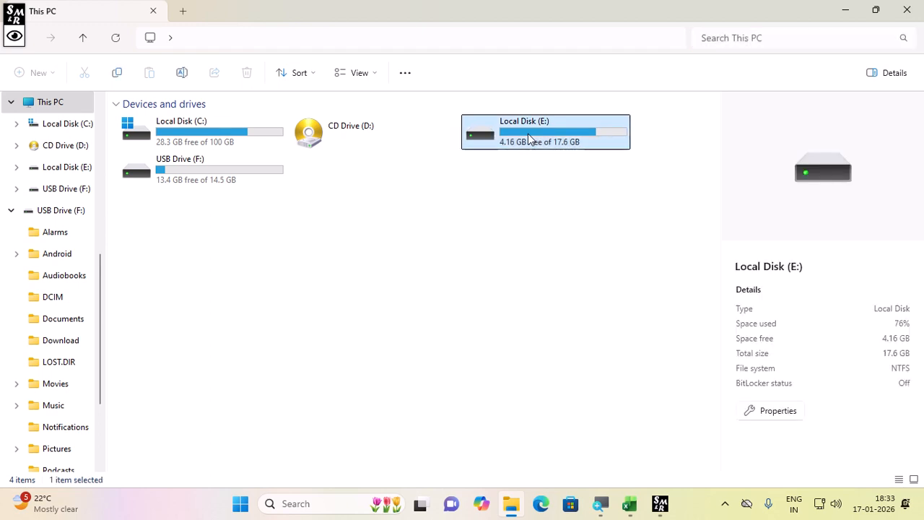
double_click(529, 139)
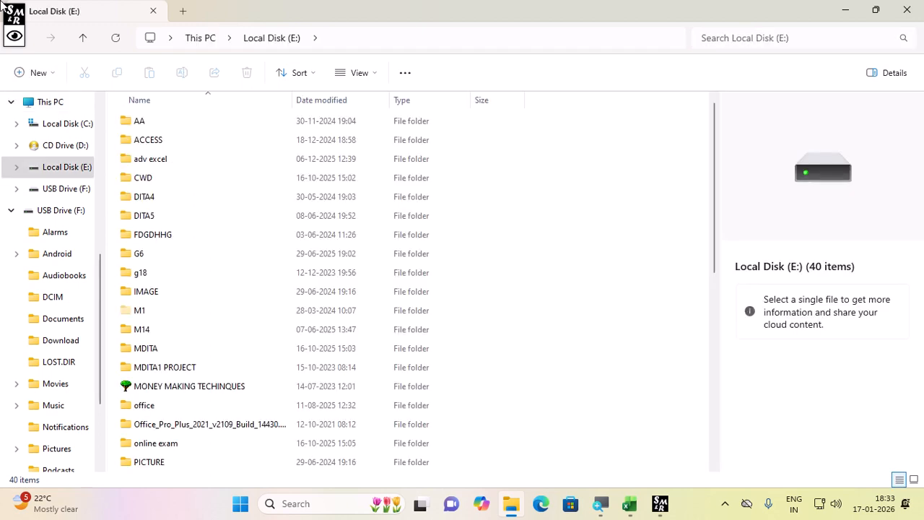
- Search Local Disk (E:) with the wildcard *, then narrow the search to *.MP3
click(843, 34)
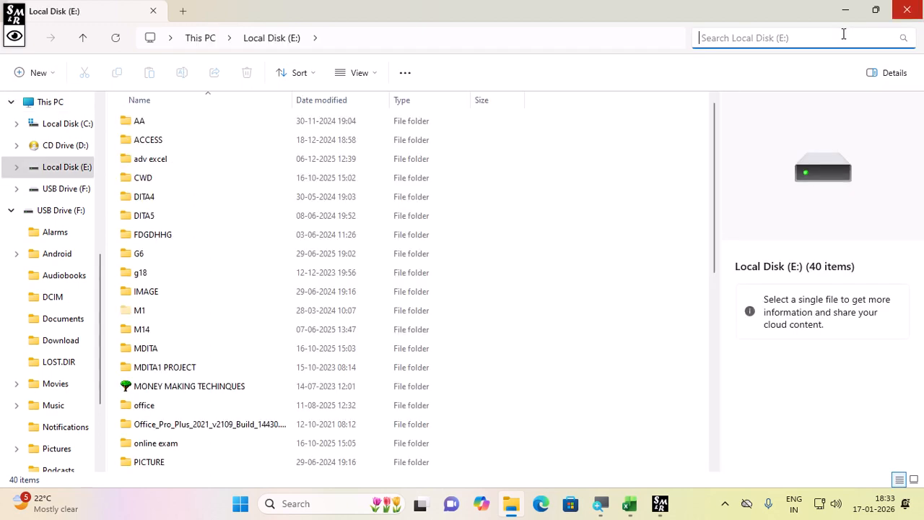
text(*)
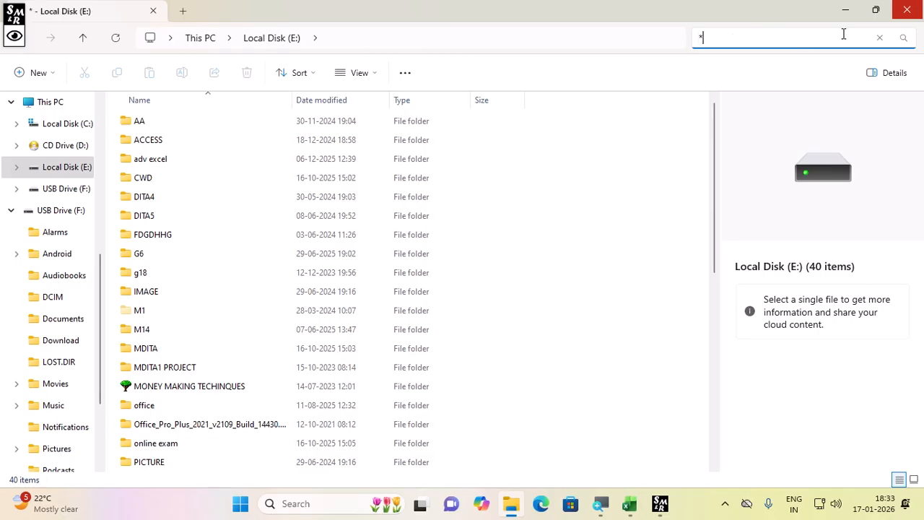
key(Return)
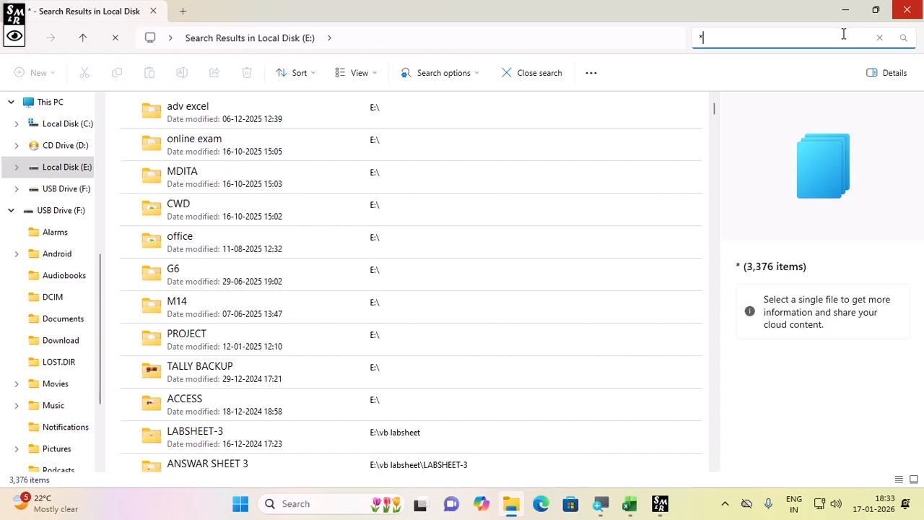
text(.)
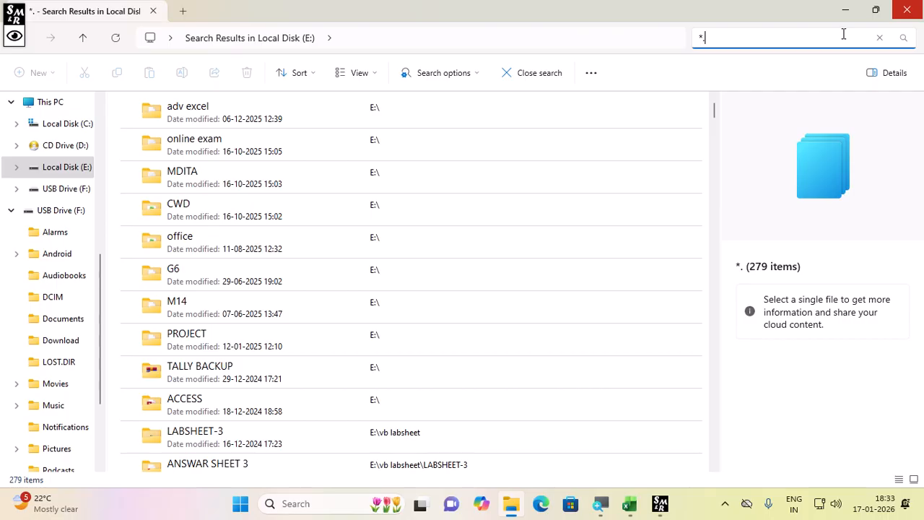
text(MP3)
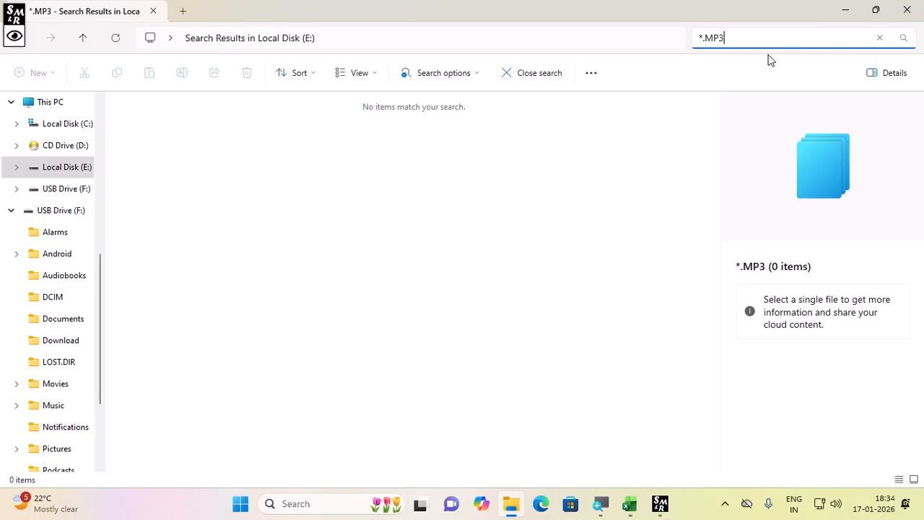
- Change the file search on Local Disk (E:) to *.JP
key(BackSpace)
key(BackSpace)
key(BackSpace)
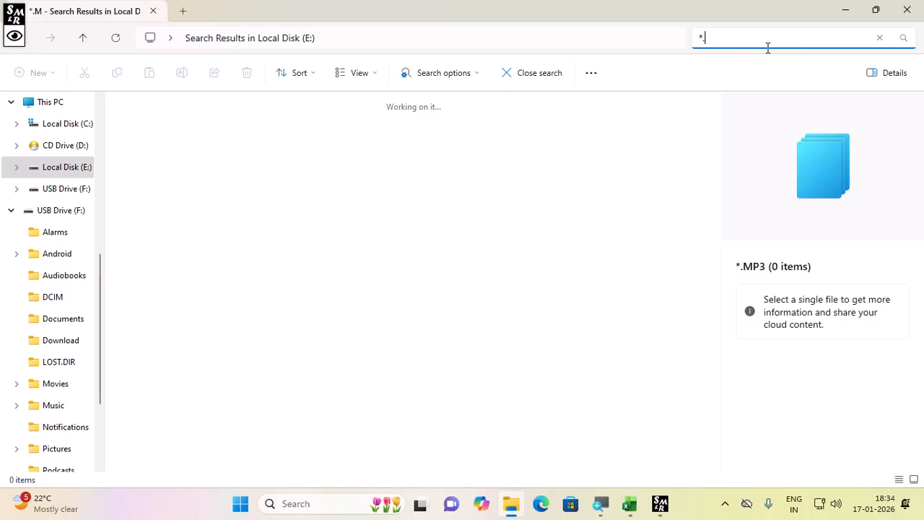
text(JP)
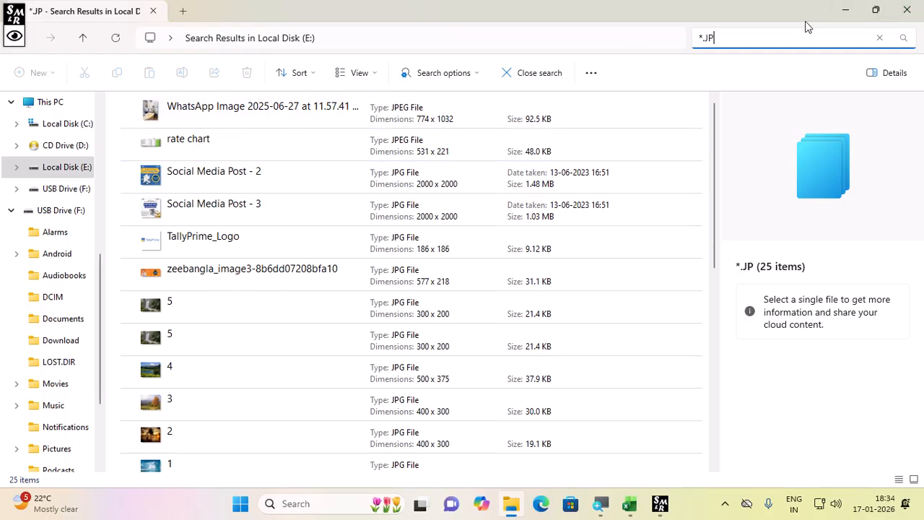
- Replace the search term with the single-character wildcards ????, and extend it to ????.JPG
key(ctrl+a)
text(???)
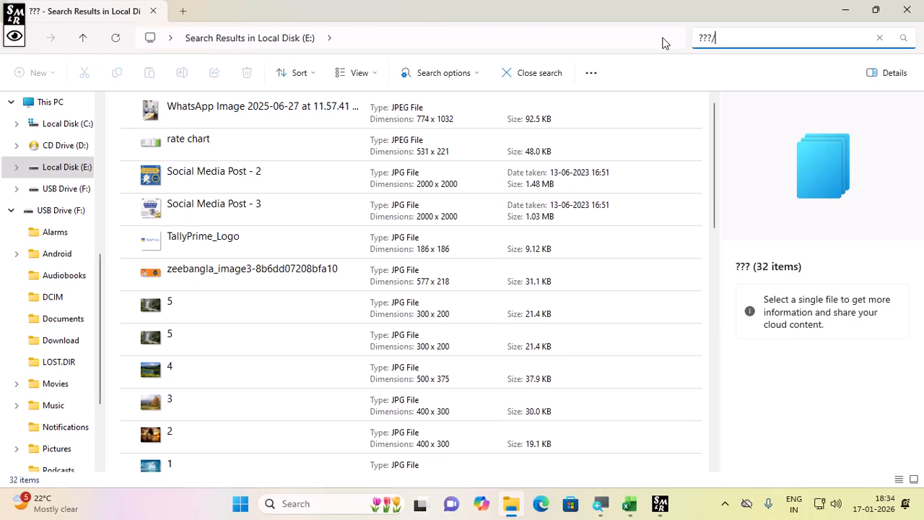
text(/)
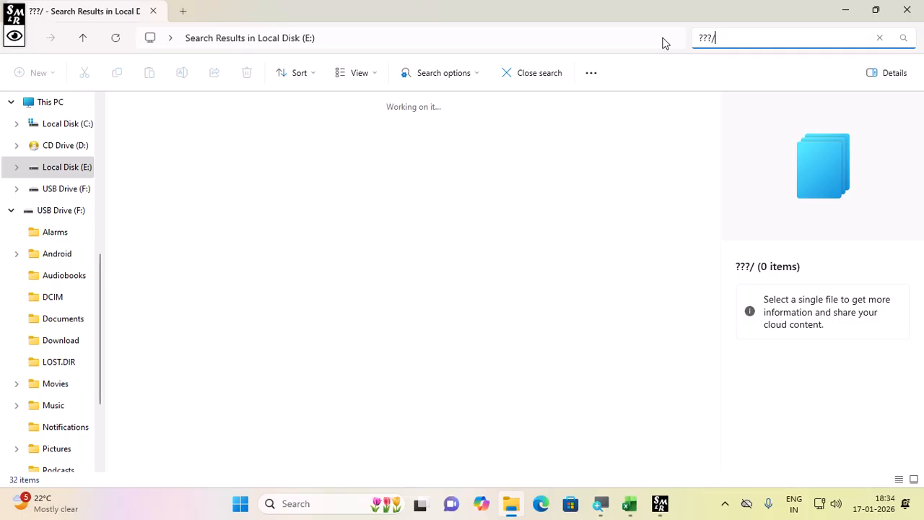
key(BackSpace)
text(?)
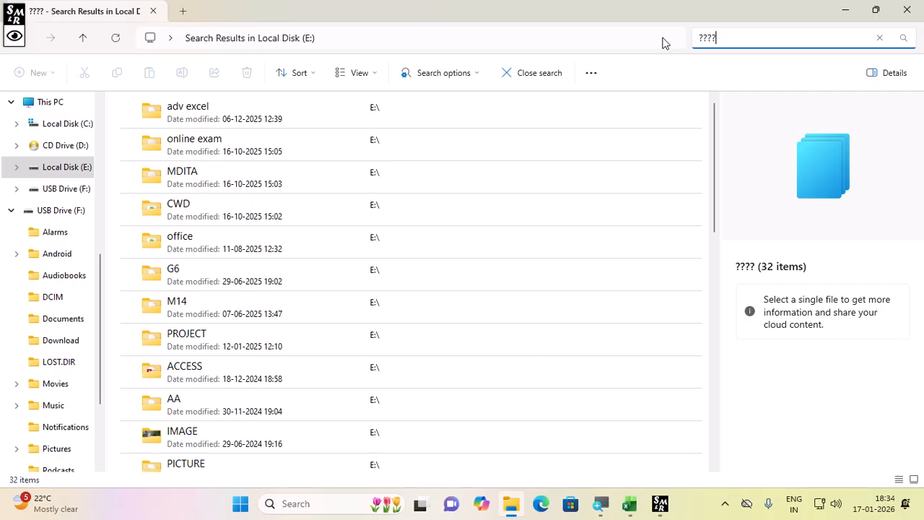
text(.JPG)
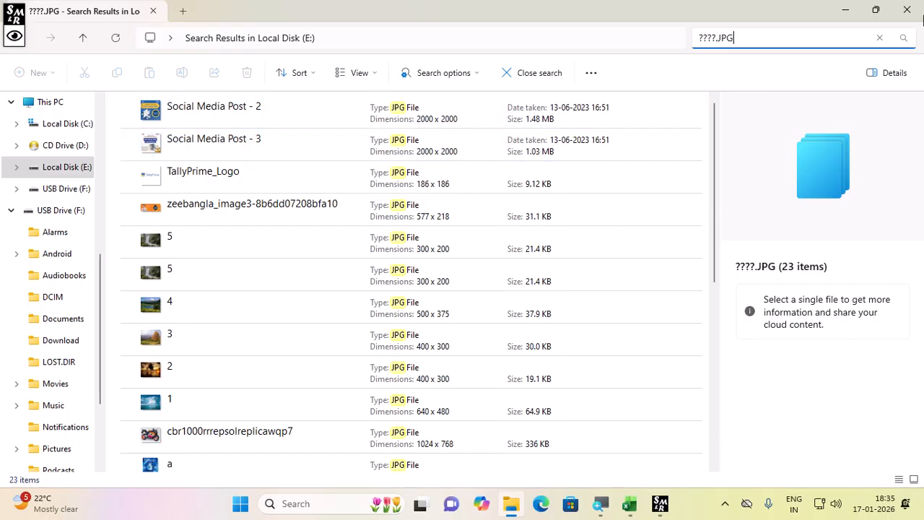
- Close File Explorer, switch back to the Backup of backup workbook in Excel and display the Data commands
click(909, 10)
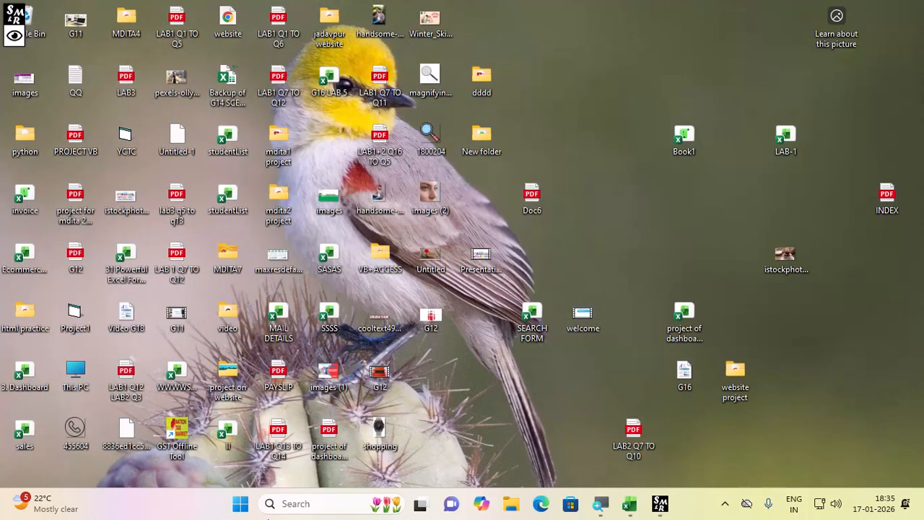
mouse_move(625, 517)
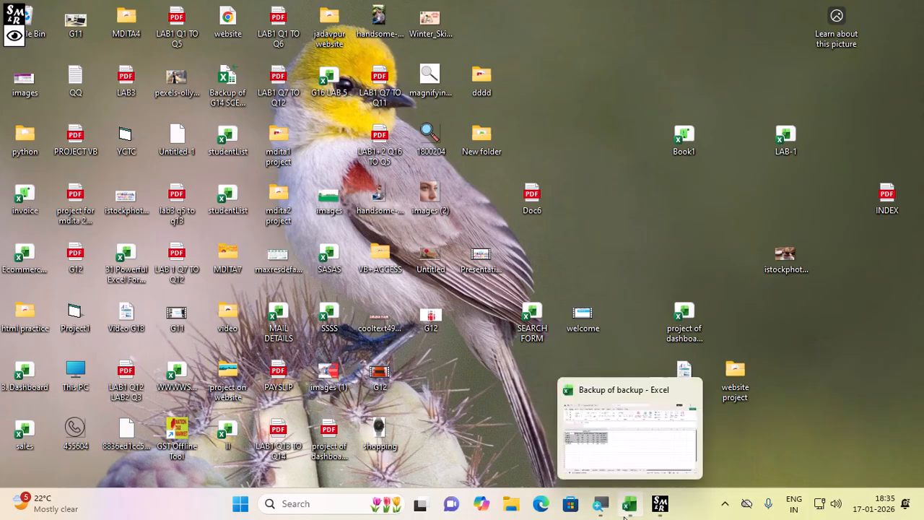
click(623, 464)
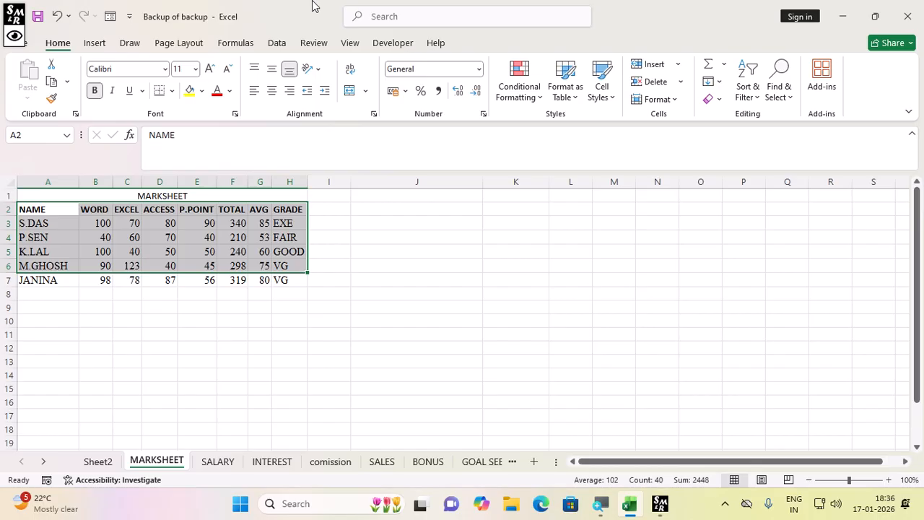
click(277, 44)
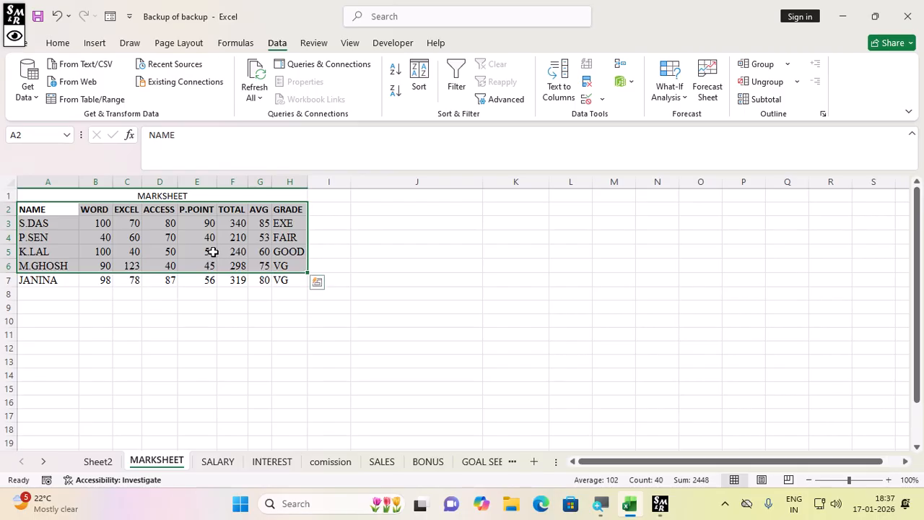
- Reopen the marksheet's data form with only cell G4 selected and browse through its student records
click(108, 18)
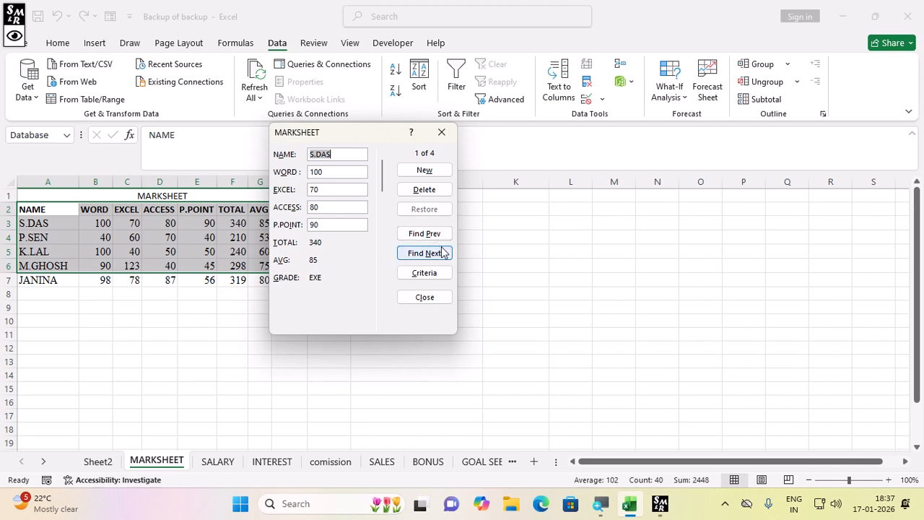
click(441, 137)
click(265, 239)
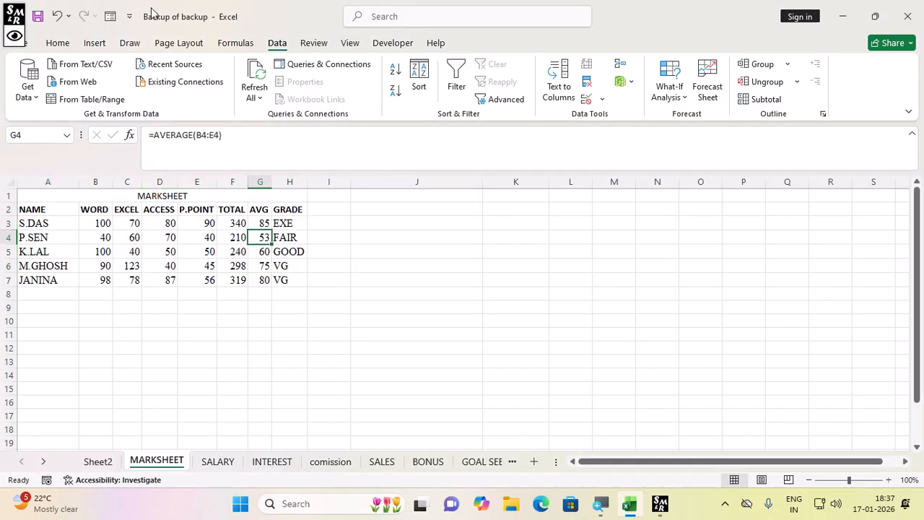
click(110, 15)
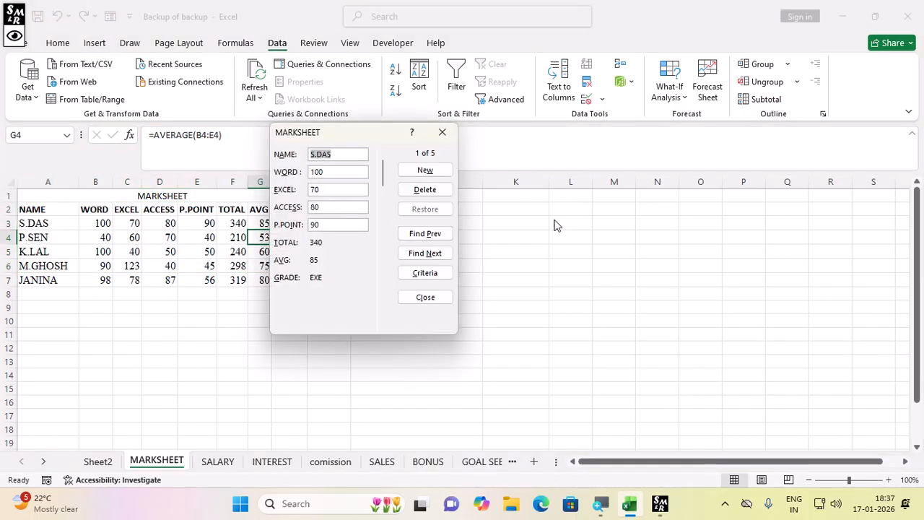
click(436, 238)
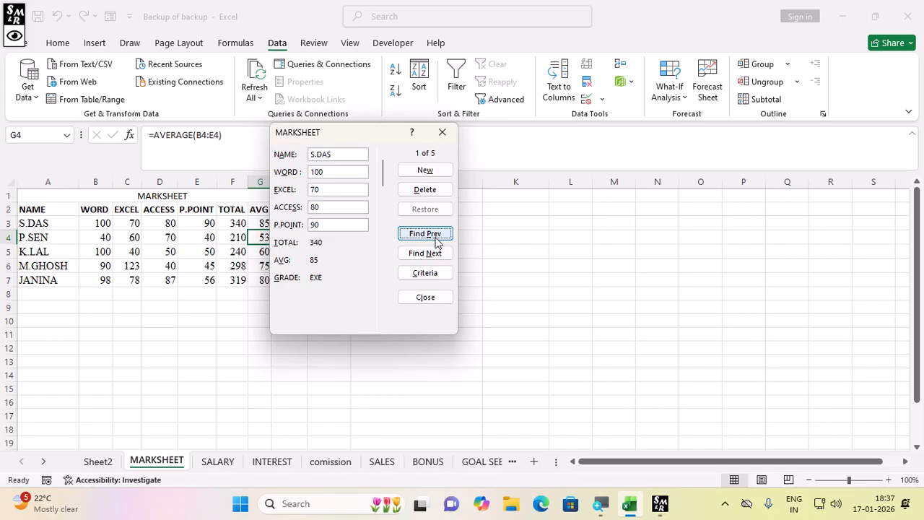
click(436, 254)
click(436, 255)
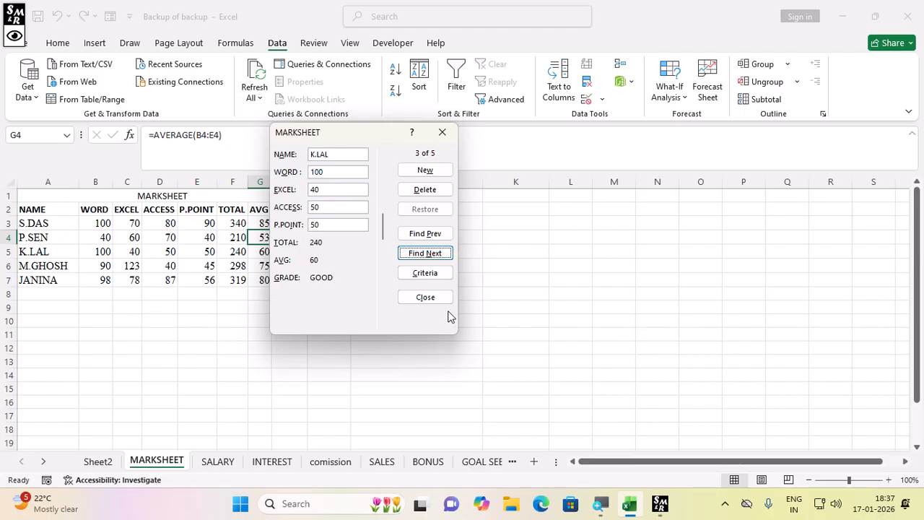
- Set the data form's NAME criterion to S* and look through the matching records in both directions
click(439, 275)
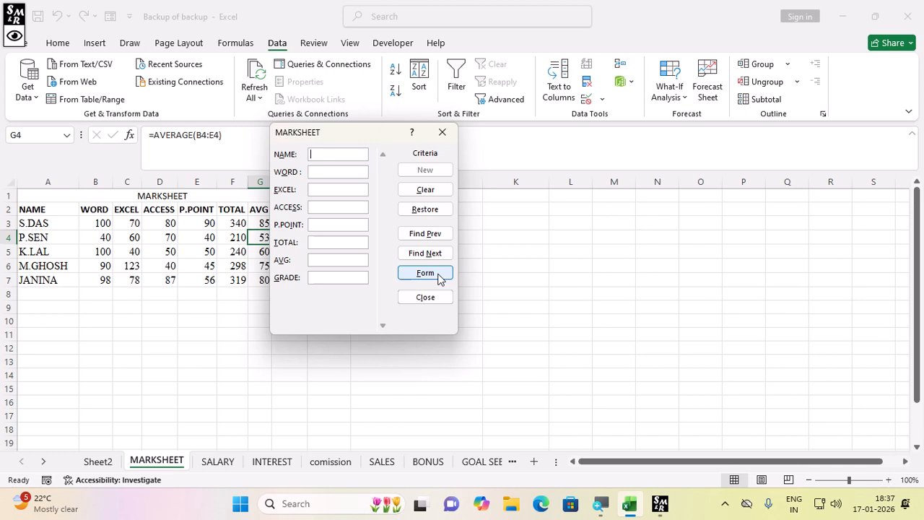
text(S)
text(*)
click(424, 254)
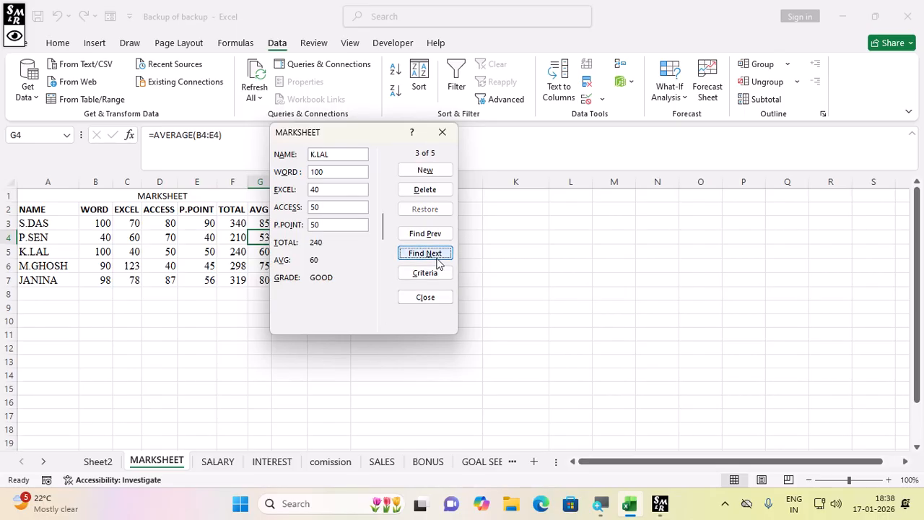
click(437, 262)
click(437, 239)
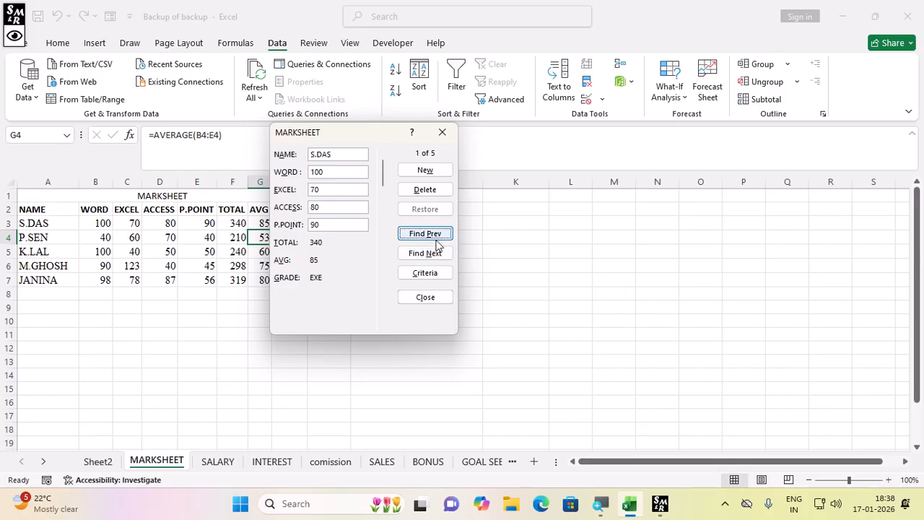
click(437, 239)
click(437, 239)
click(436, 239)
click(436, 261)
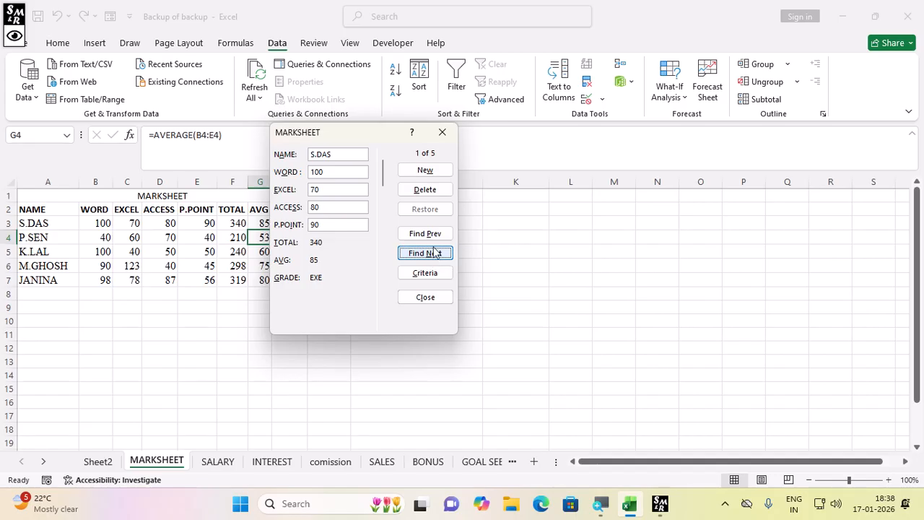
click(436, 239)
click(436, 239)
click(436, 239)
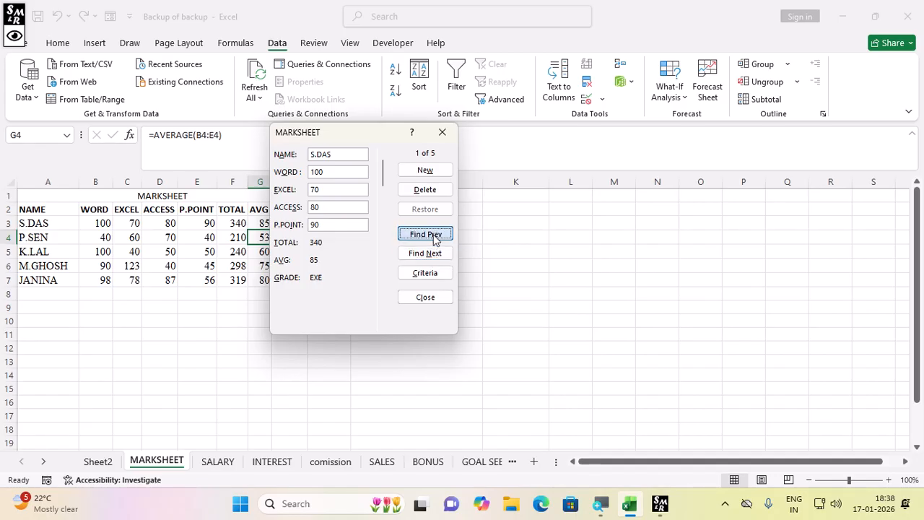
click(435, 239)
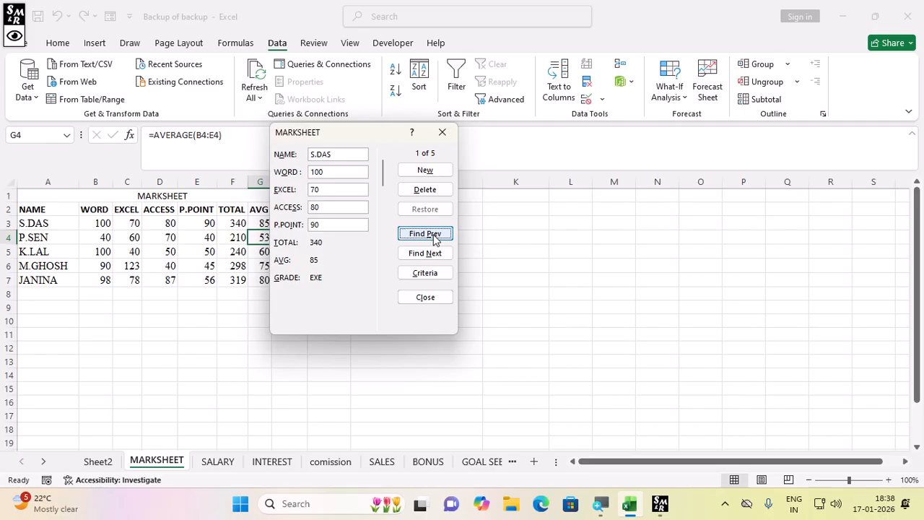
- Clear the NAME criterion, set the AVG criterion to >70, and look through the matching records forward and backward
click(424, 273)
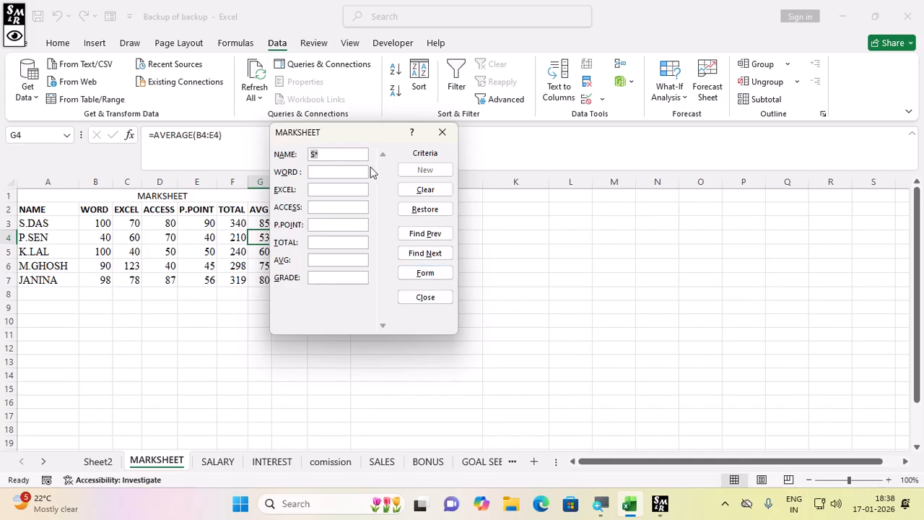
key(BackSpace)
text(>70)
click(422, 255)
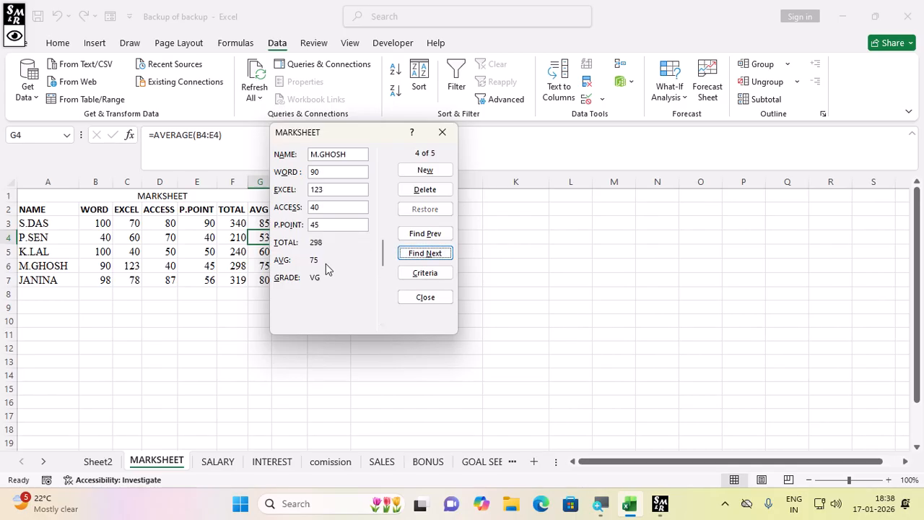
click(416, 260)
click(415, 261)
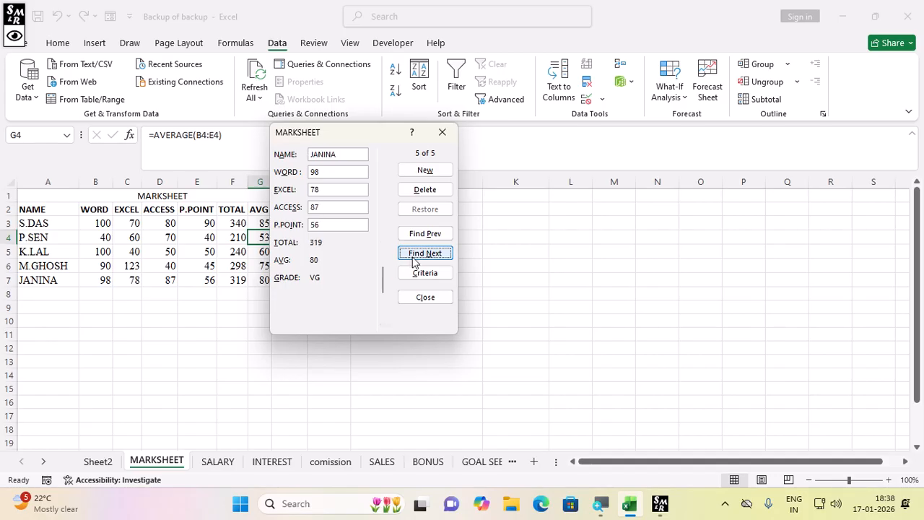
click(418, 238)
click(417, 239)
click(417, 239)
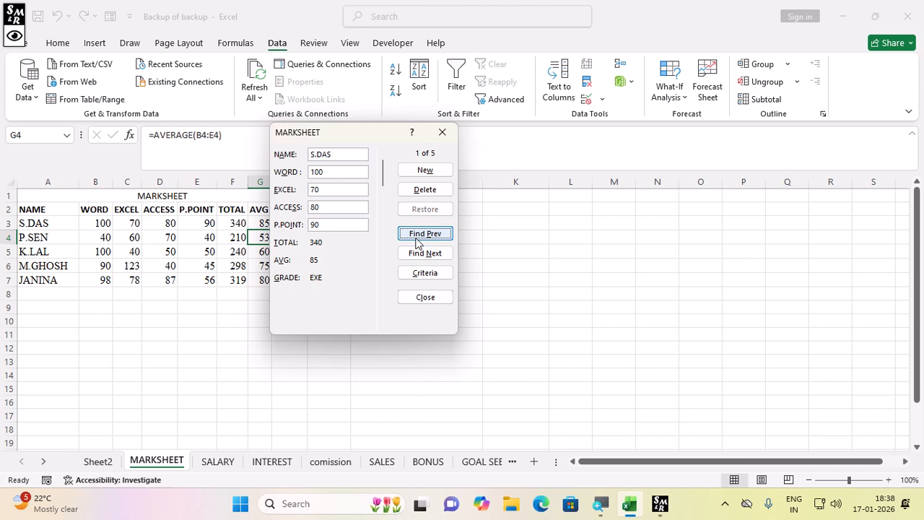
- Close the data form, clear the student record in row 7 directly on the sheet, and undo the clearing
key(Escape)
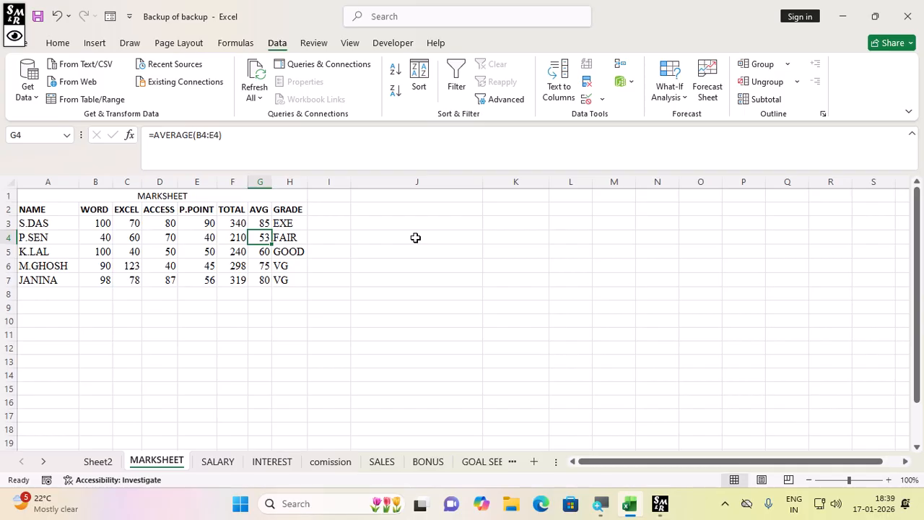
click(8, 281)
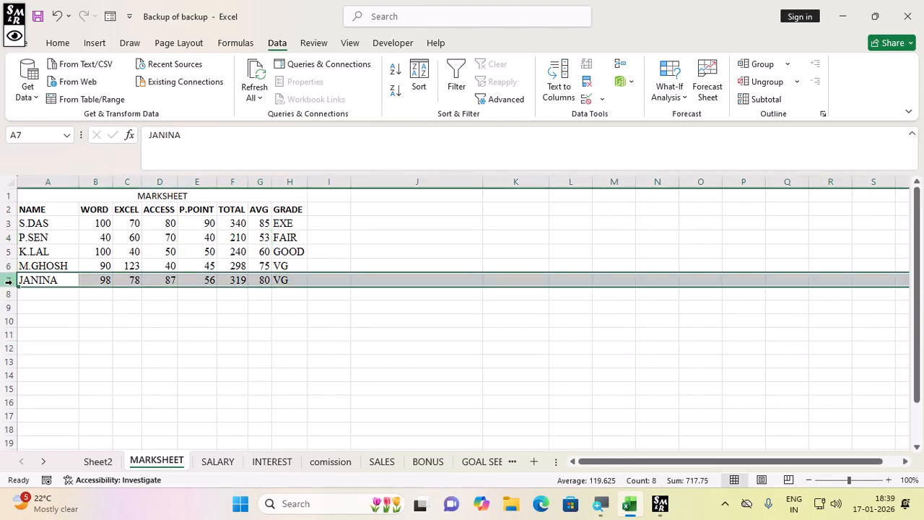
key(Delete)
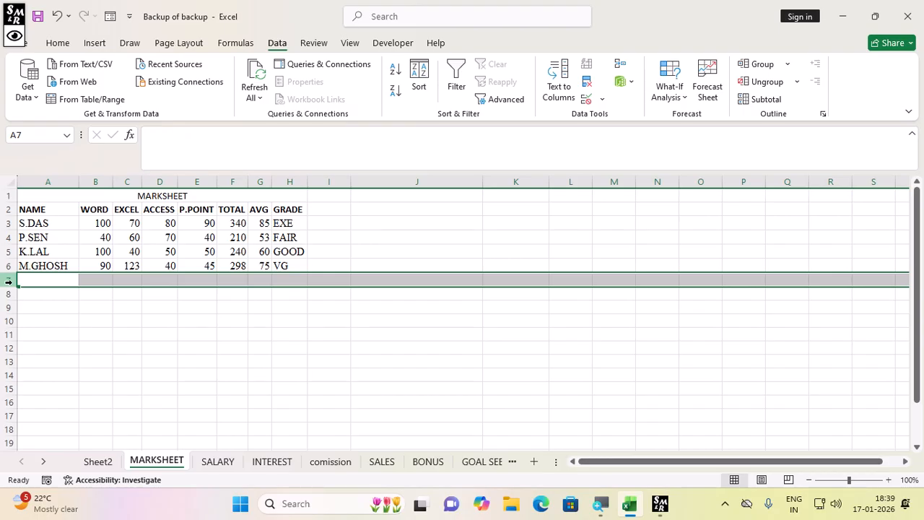
key(ctrl+z)
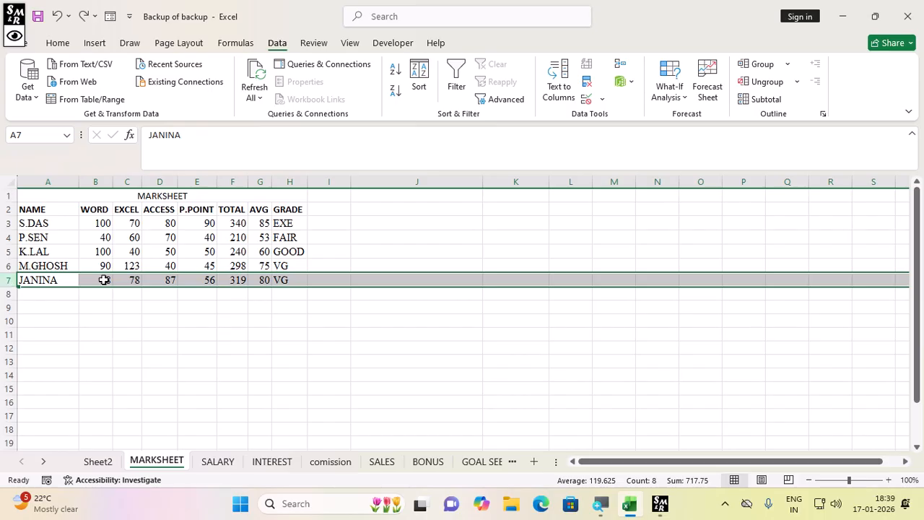
- Reopen the marksheet's data form from cell E5, view the first record, and close the form
click(209, 249)
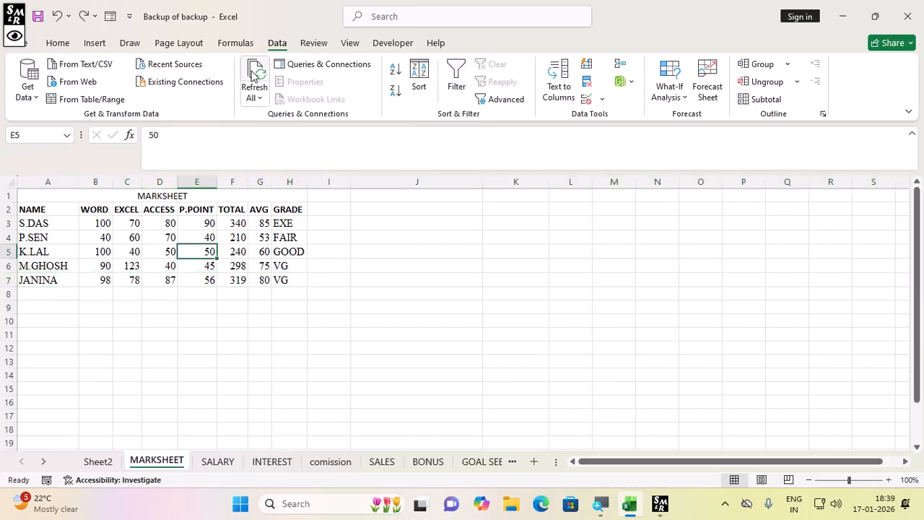
click(110, 16)
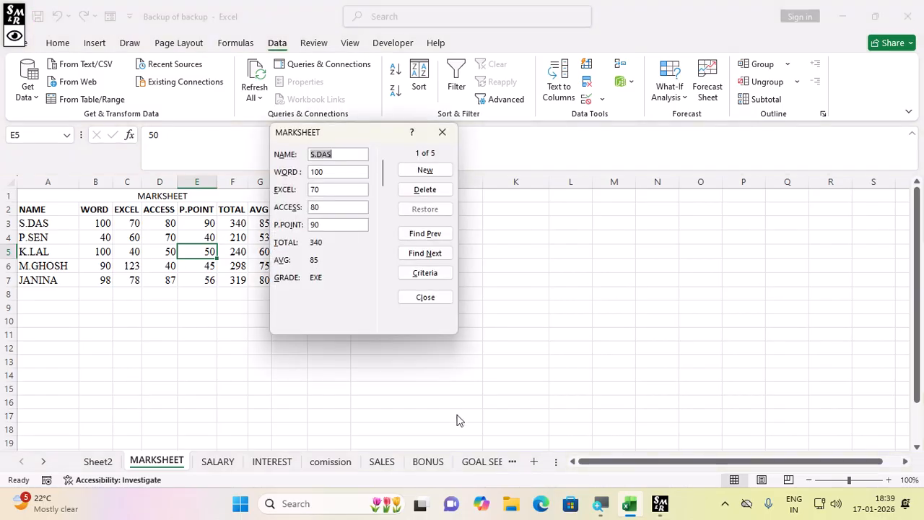
click(442, 132)
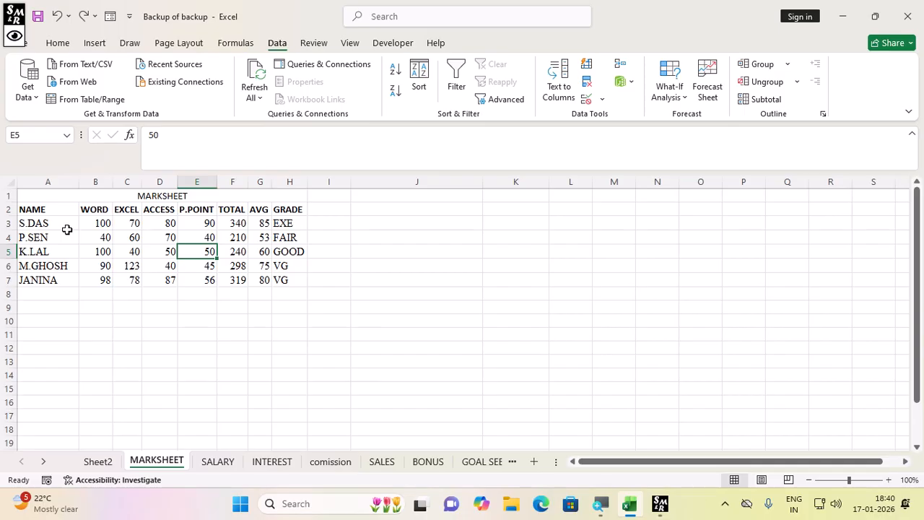
- Insert a 3-D clustered column chart from the names and subject marks in A2:E7
drag(32, 210, 187, 279)
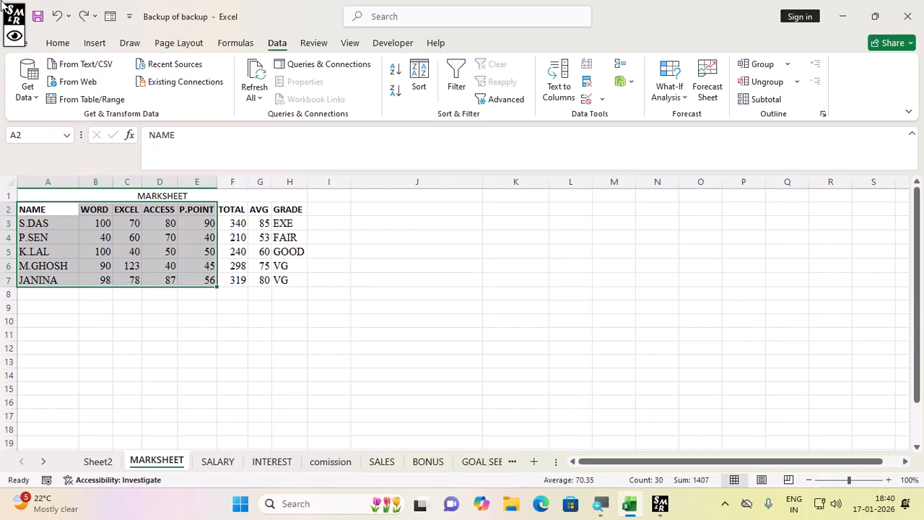
click(96, 43)
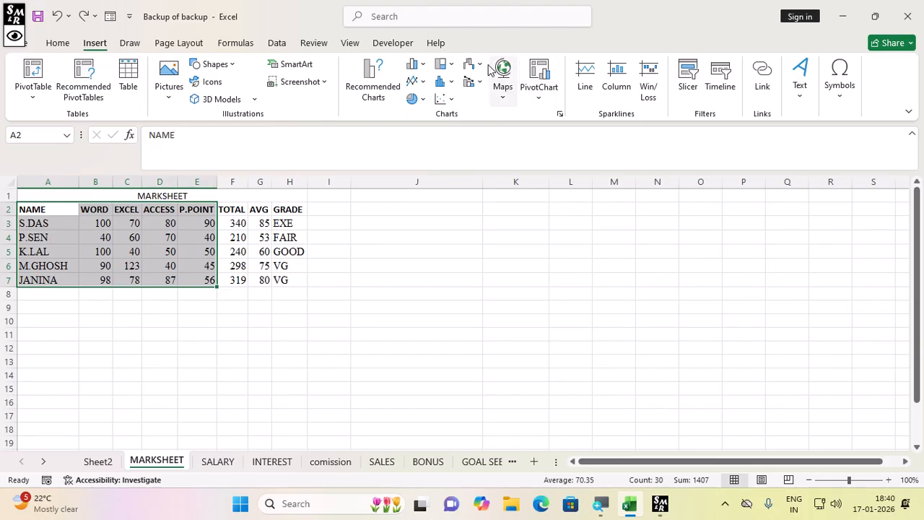
click(424, 66)
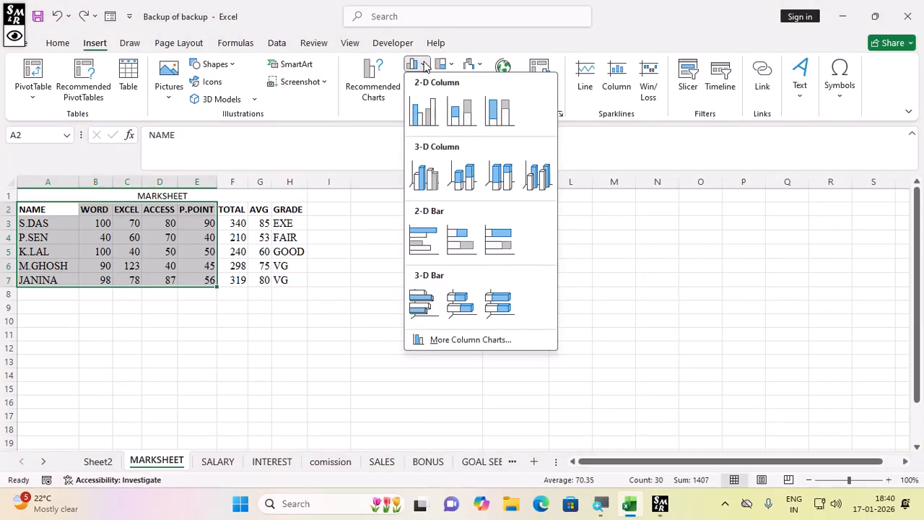
click(433, 171)
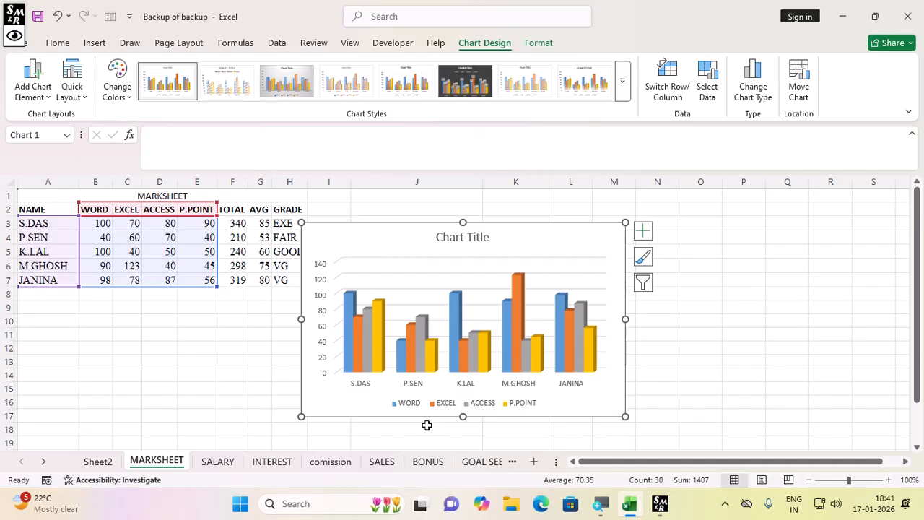
- Reselect the charted range A2:E7 to review the source data, and delete the column chart
click(83, 305)
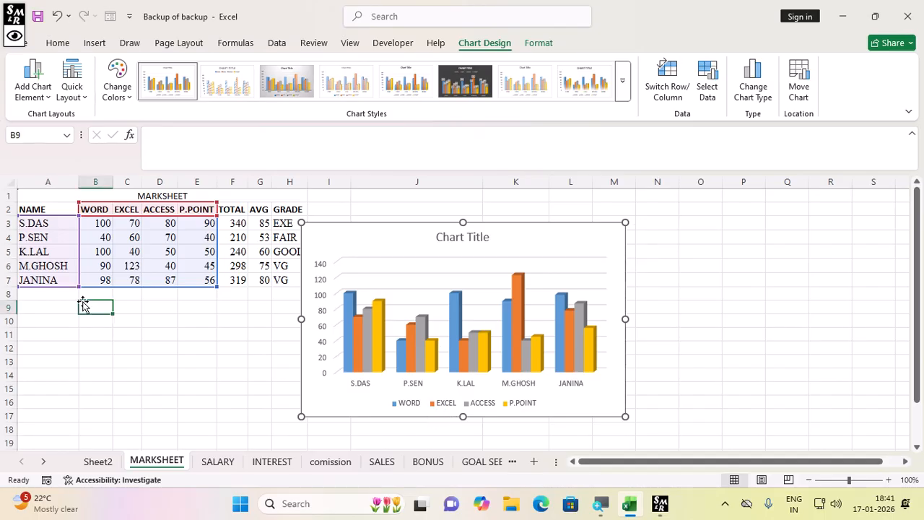
drag(56, 210, 206, 278)
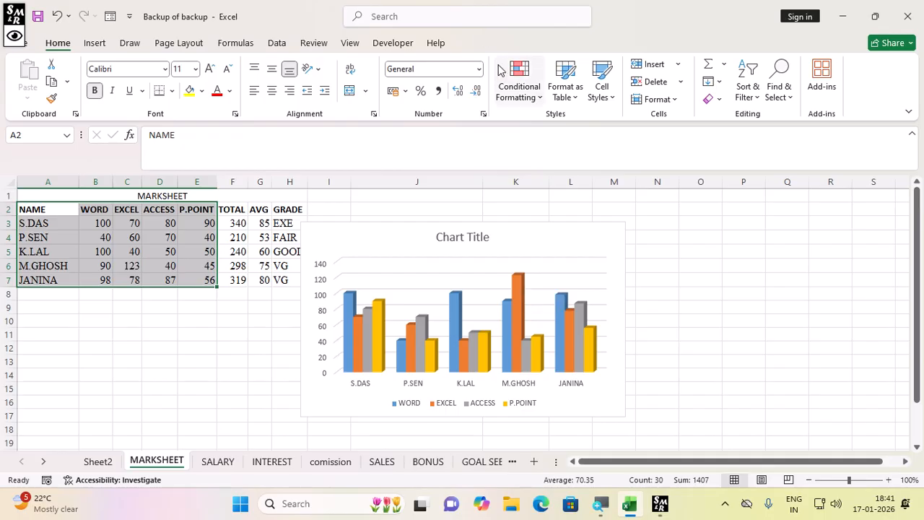
click(452, 238)
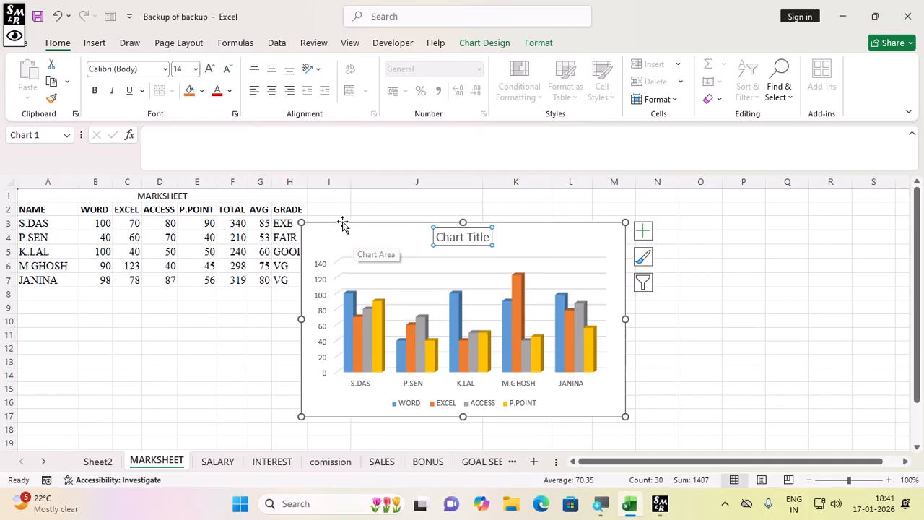
click(320, 229)
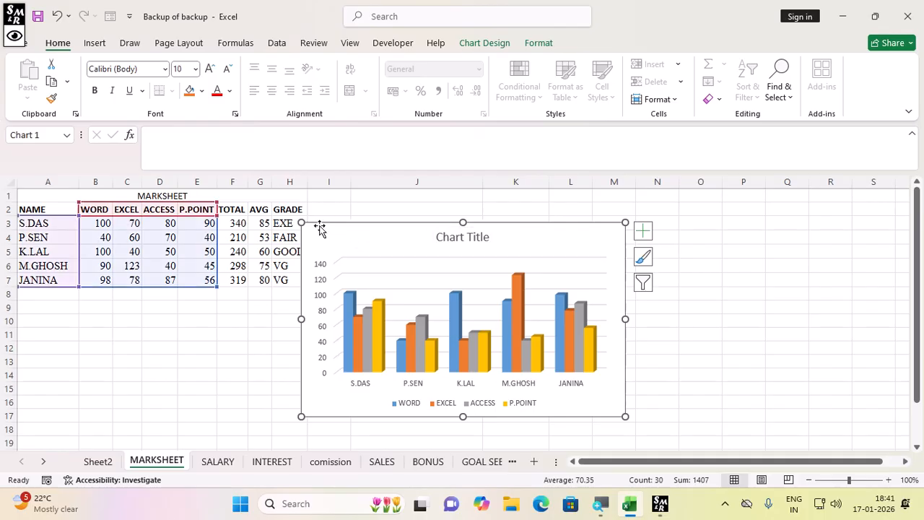
key(Delete)
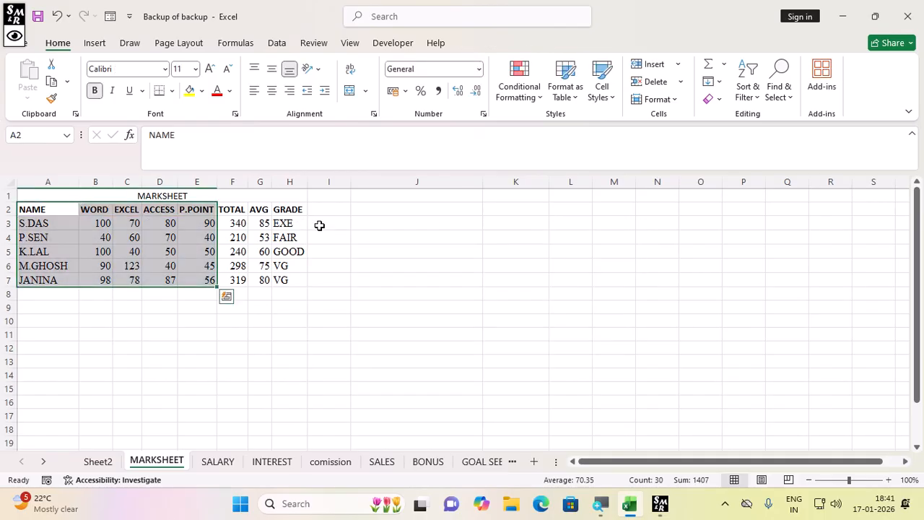
- Insert a 3-D pie chart of the students' WORD marks from A2:B7, and delete it after viewing
click(105, 237)
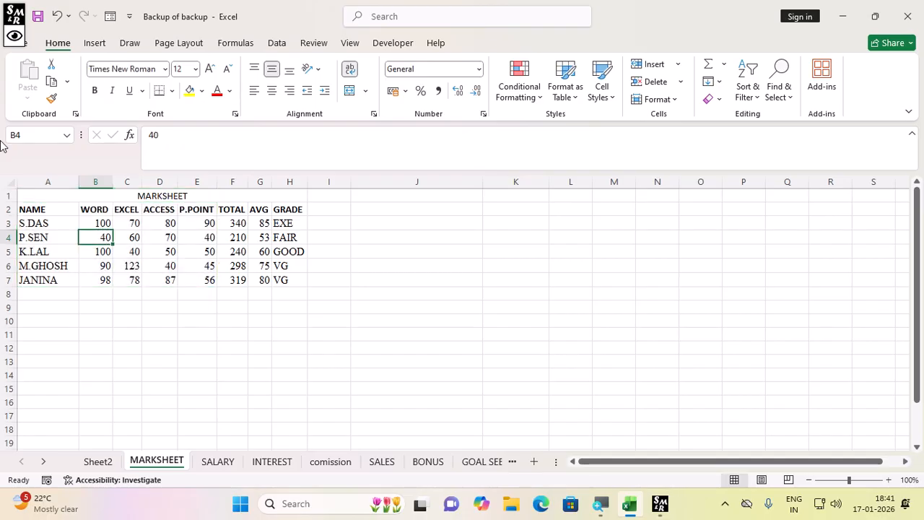
drag(34, 211, 97, 273)
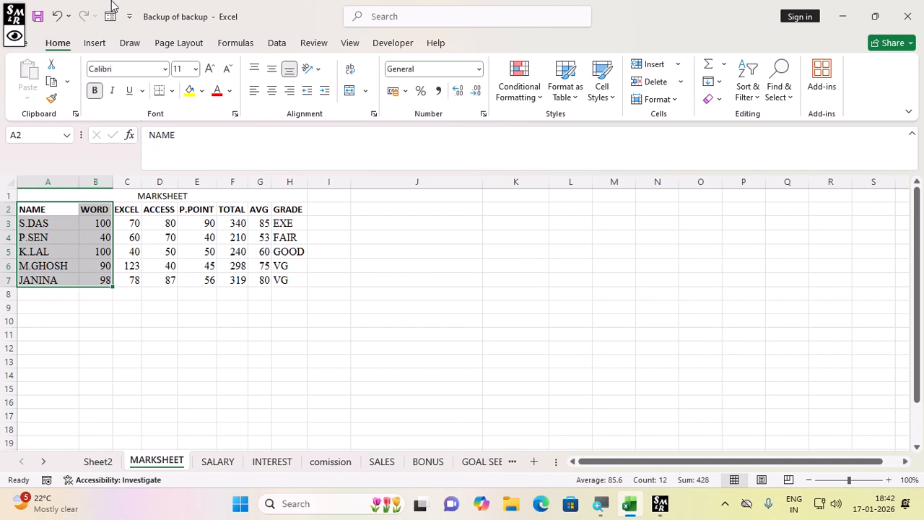
click(93, 44)
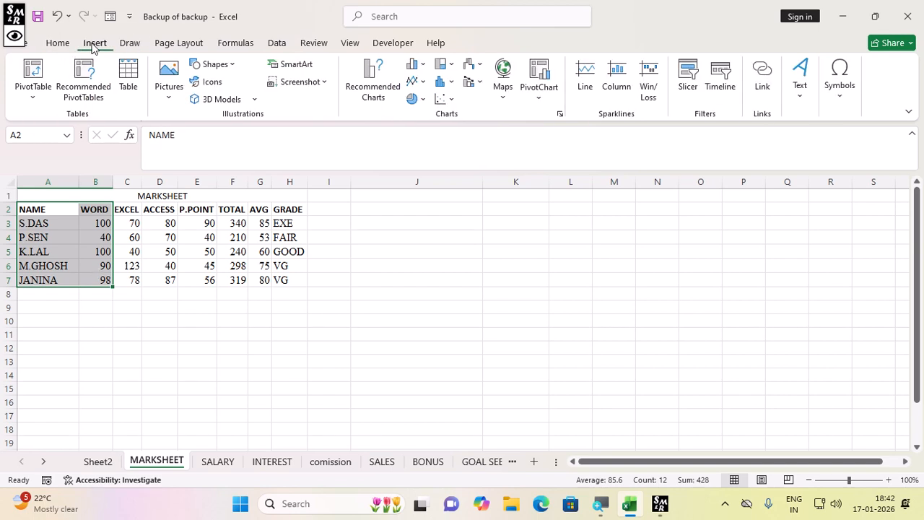
click(424, 100)
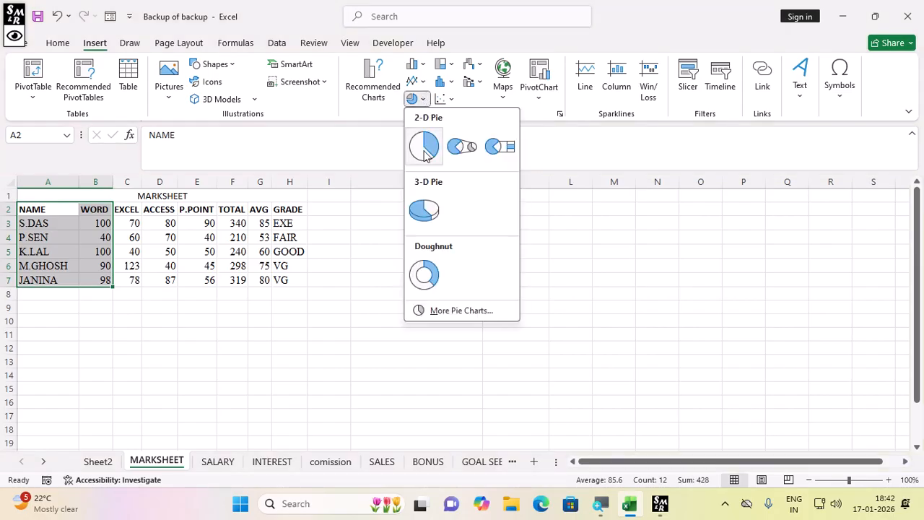
click(424, 206)
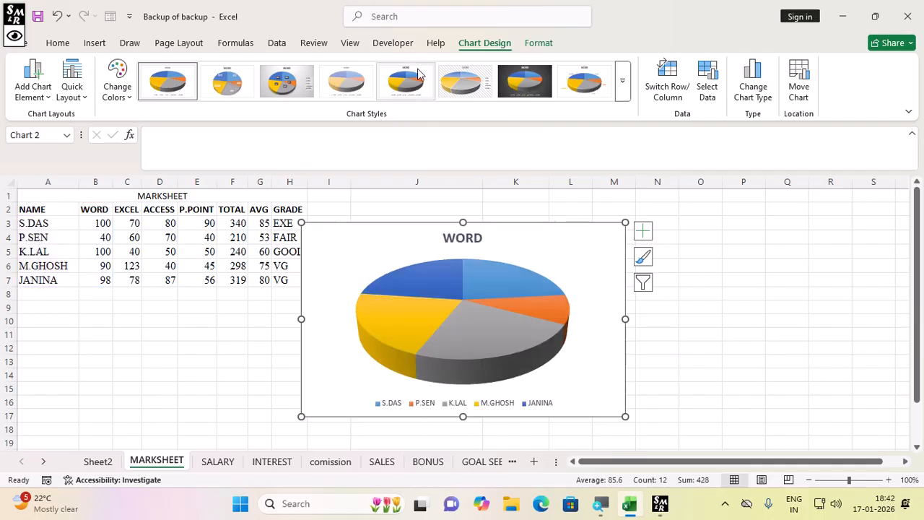
key(Delete)
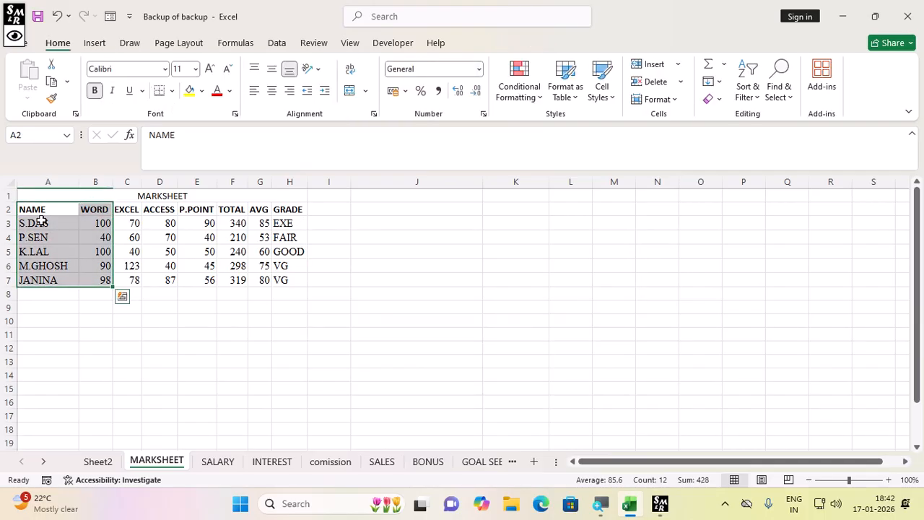
- Create a 3-D clustered column chart from the marksheet range A2:E7
drag(21, 209, 185, 293)
drag(185, 268, 185, 276)
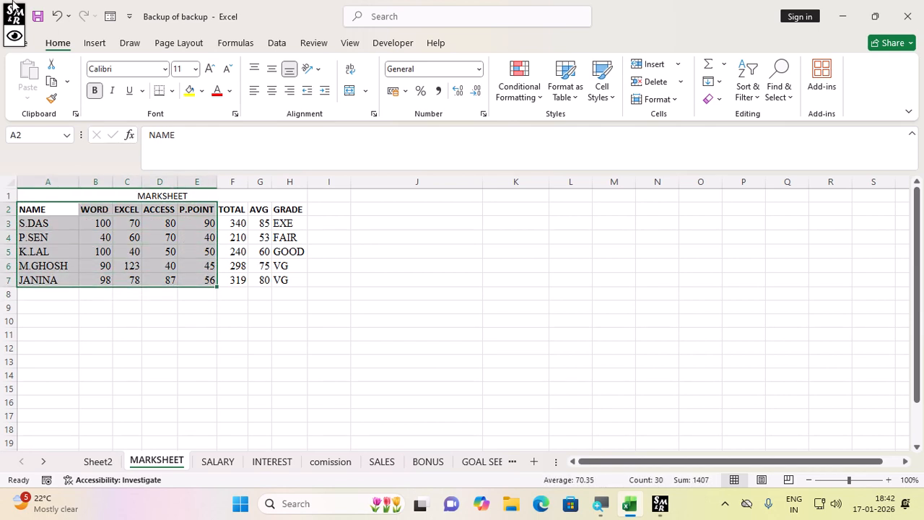
click(95, 44)
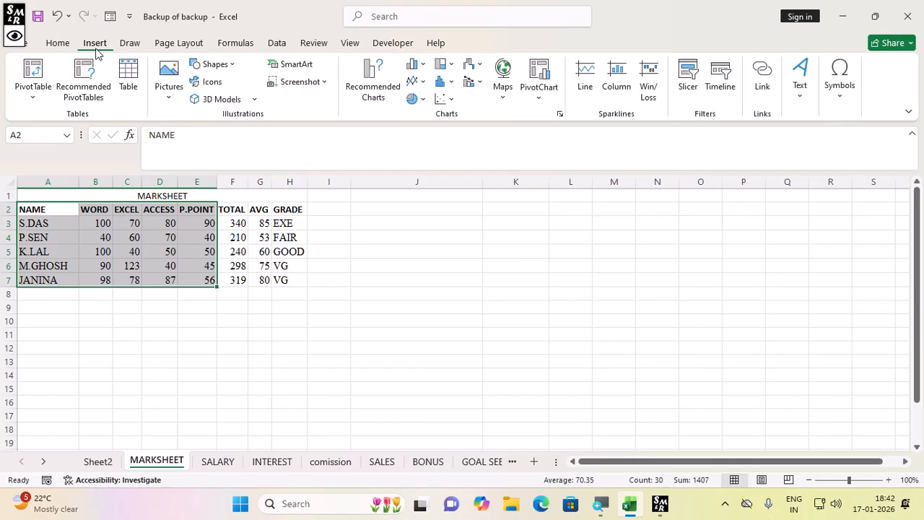
click(415, 65)
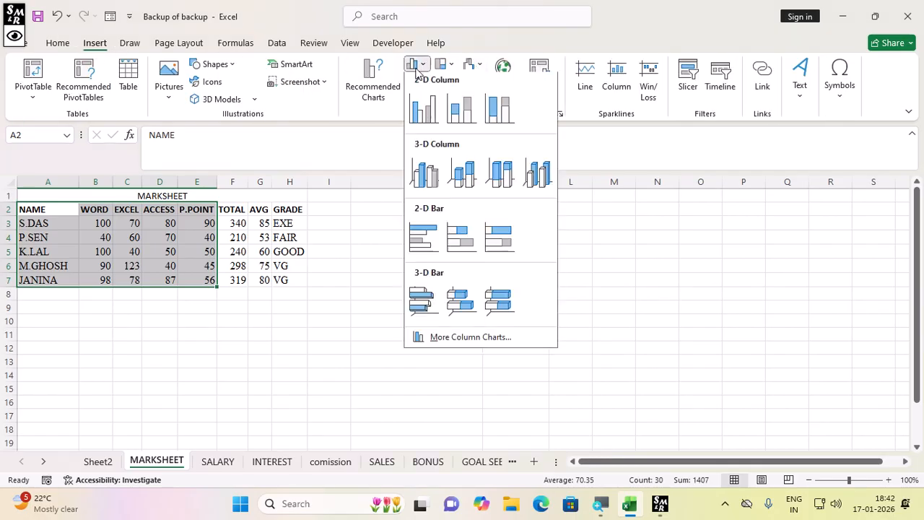
click(426, 175)
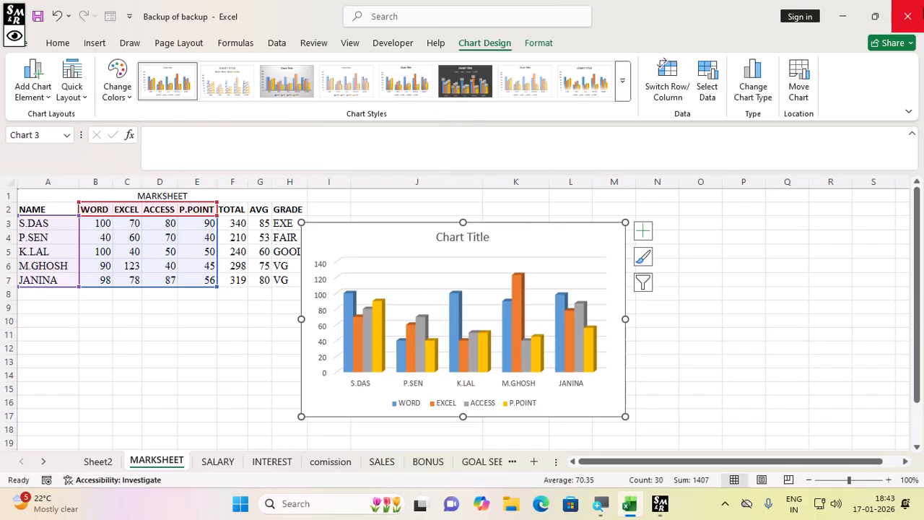
- Move the column chart to a new sheet named Chart1
click(799, 81)
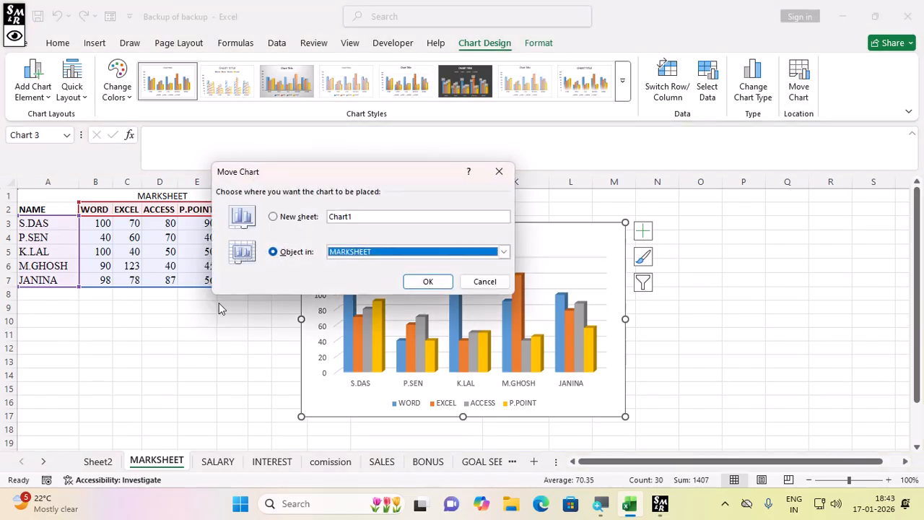
click(286, 221)
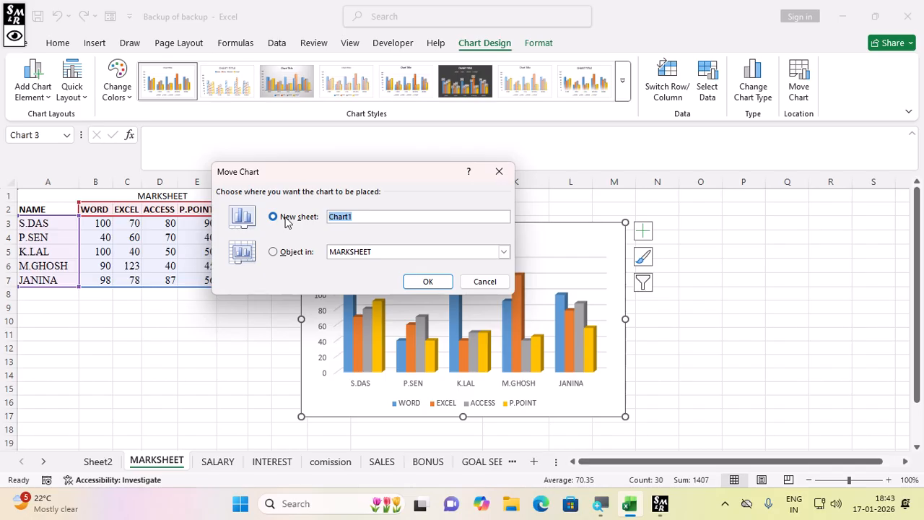
click(423, 281)
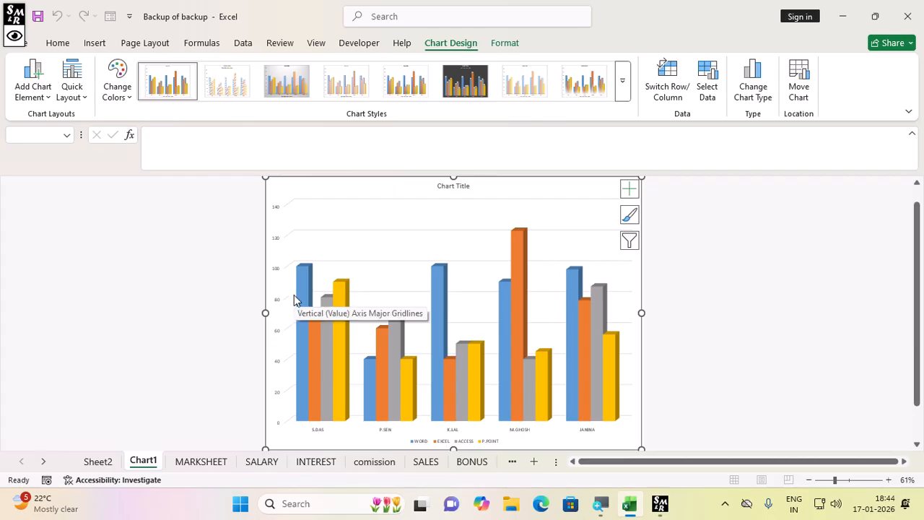
- Add Data Callout labels to all columns of the chart on the Chart1 sheet
mouse_move(305, 269)
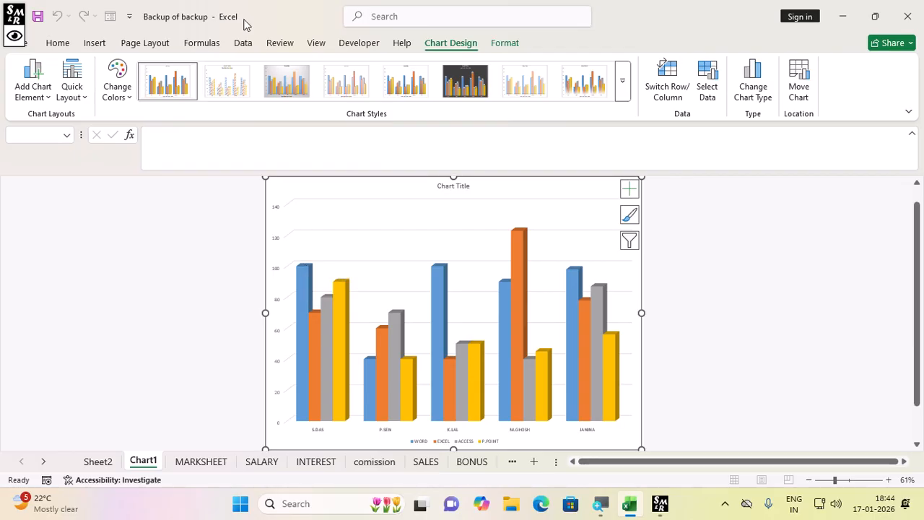
click(48, 97)
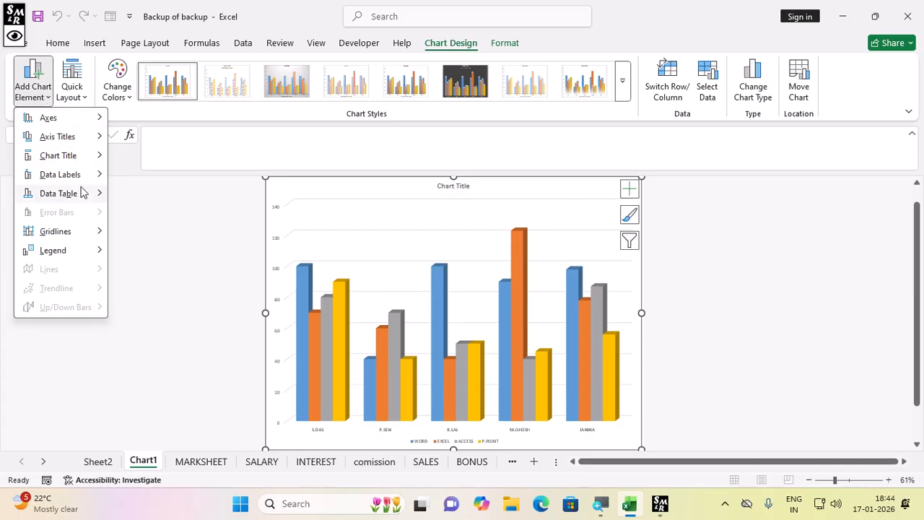
mouse_move(92, 192)
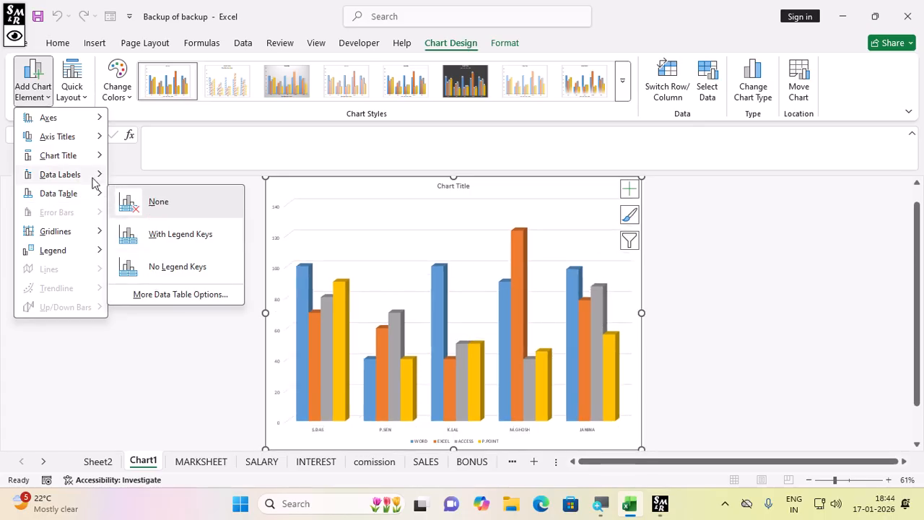
mouse_move(93, 174)
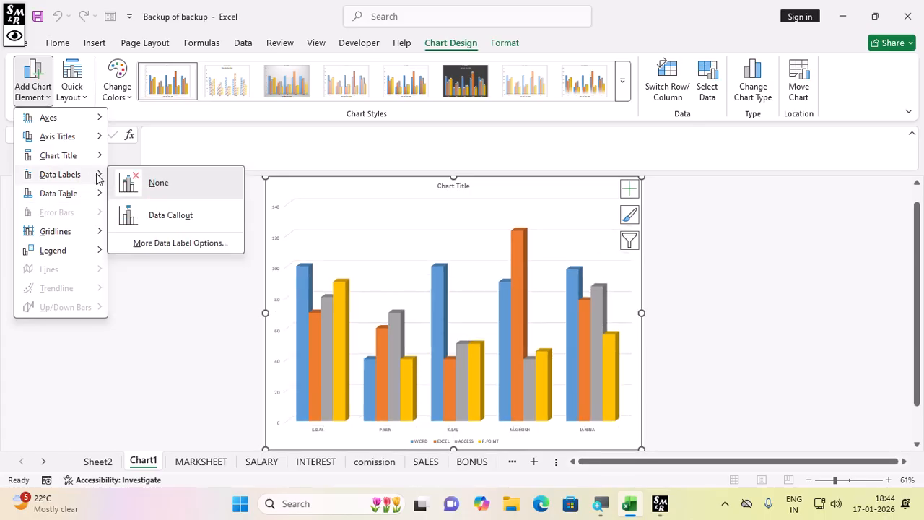
click(165, 217)
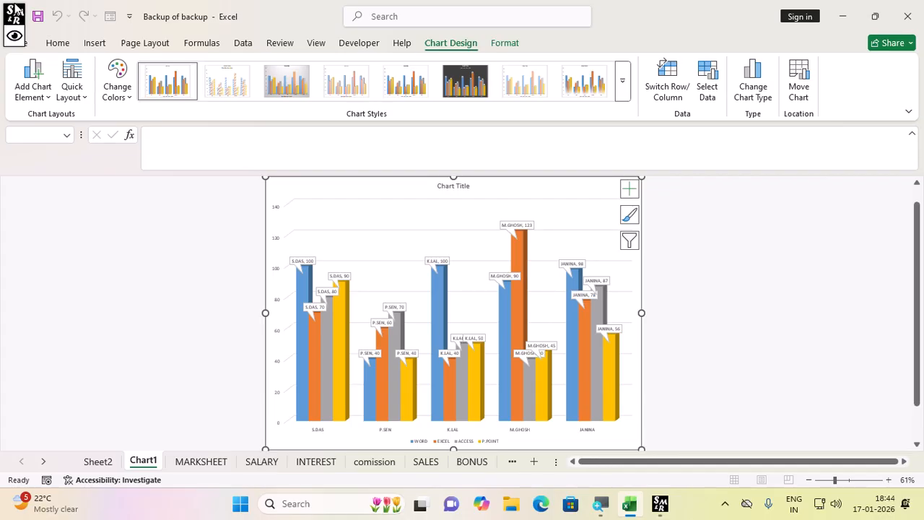
- Remove the data callout labels from all columns of the chart on the Chart1 sheet
click(42, 102)
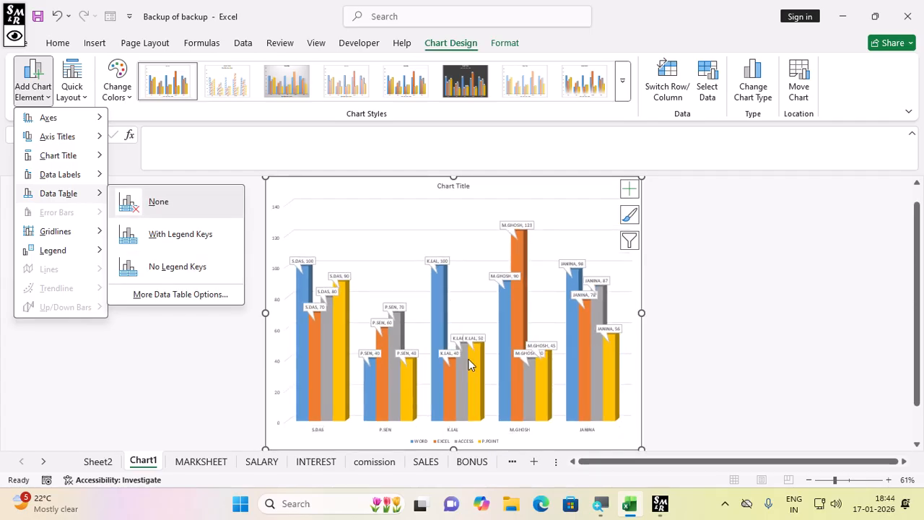
scroll(525, 351, down, 1)
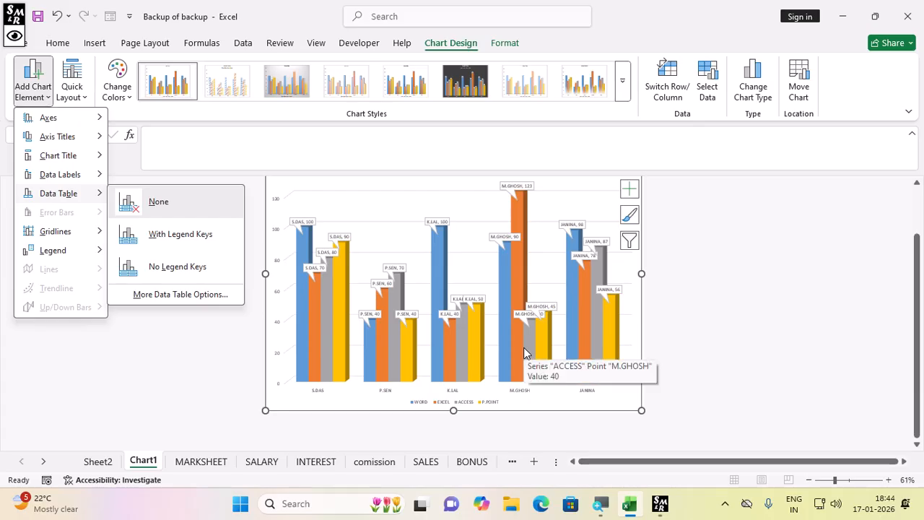
scroll(524, 352, up, 1)
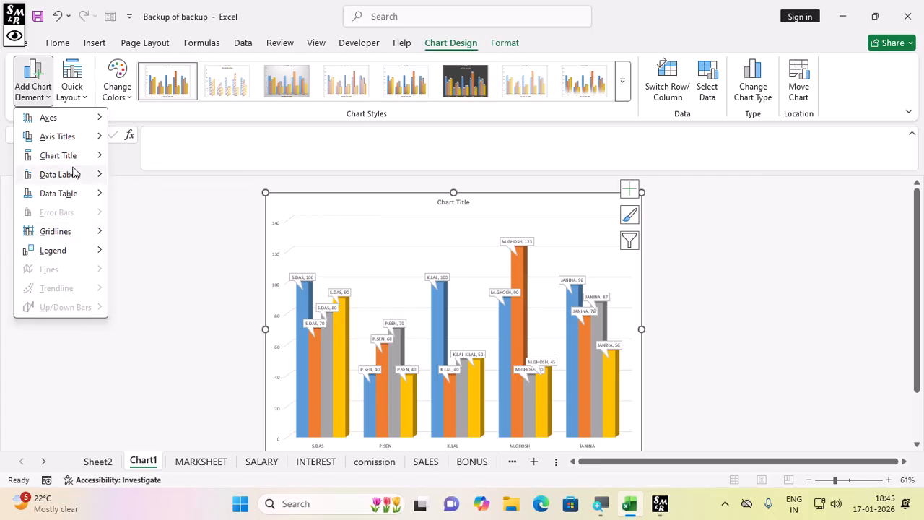
mouse_move(73, 170)
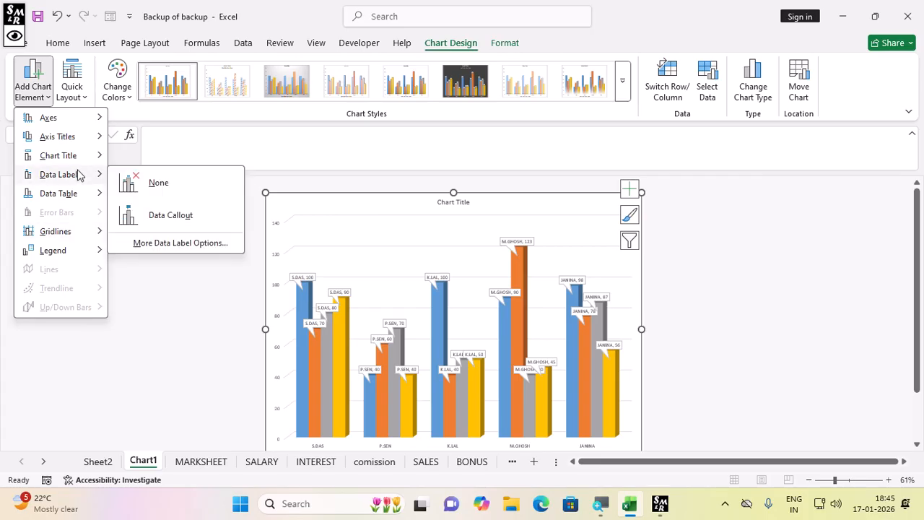
click(154, 182)
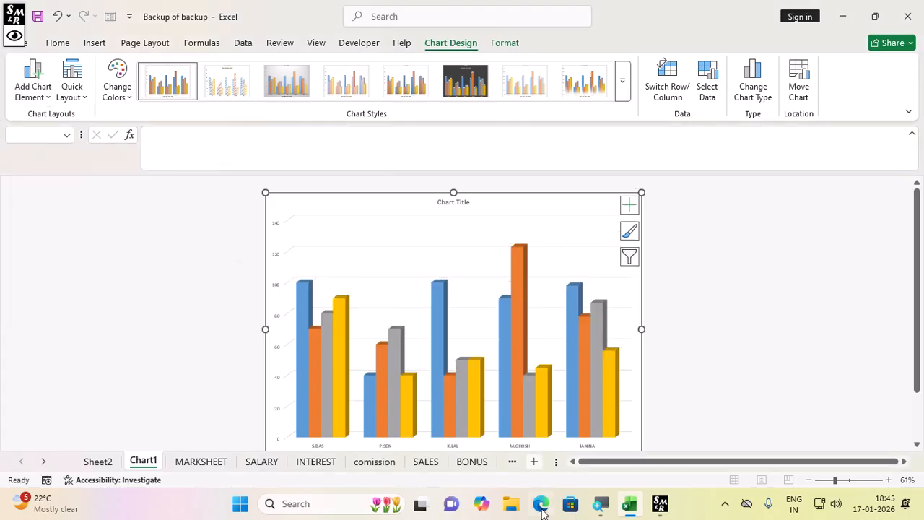
scroll(520, 437, down, 2)
scroll(518, 404, up, 2)
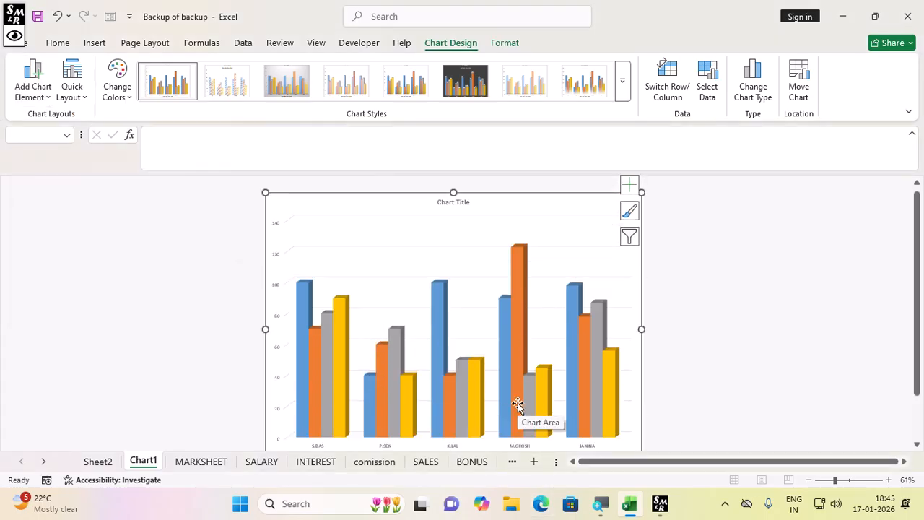
- Add a data table with legend keys below the chart and compare it with the marks on the MARKSHEET sheet
click(49, 96)
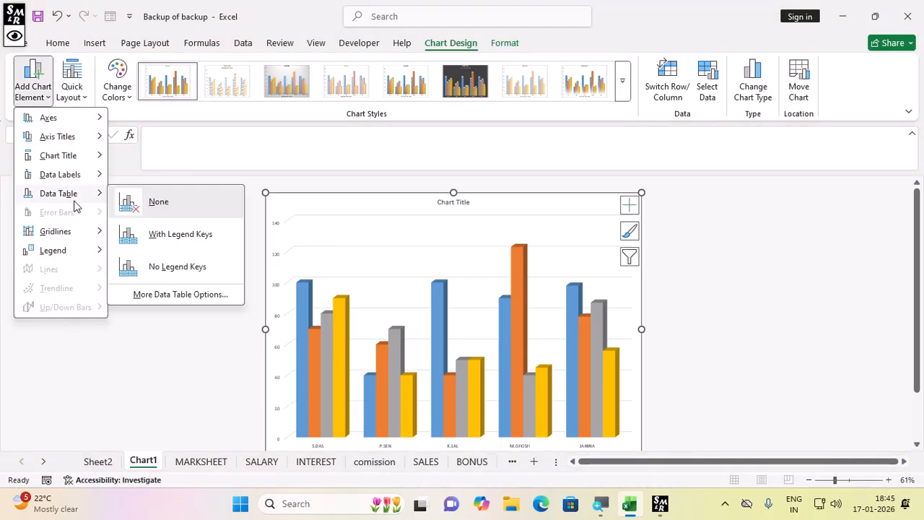
click(172, 234)
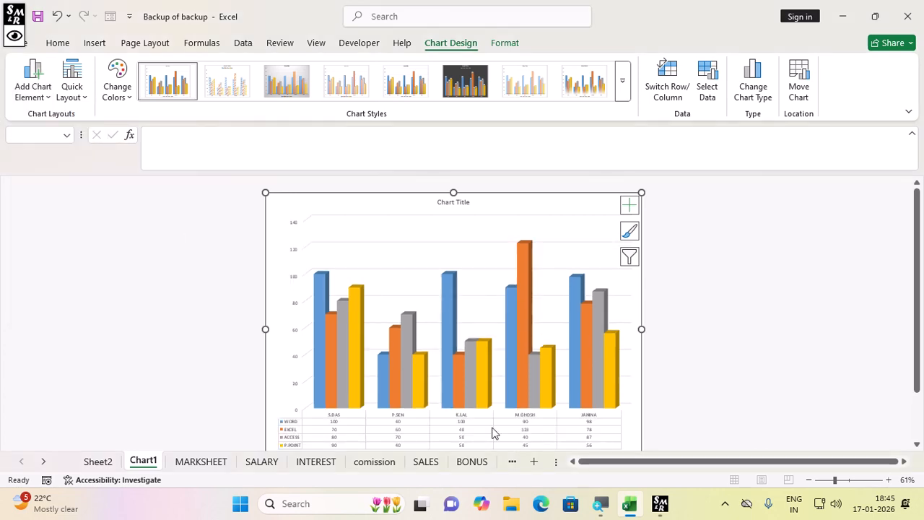
scroll(493, 422, down, 1)
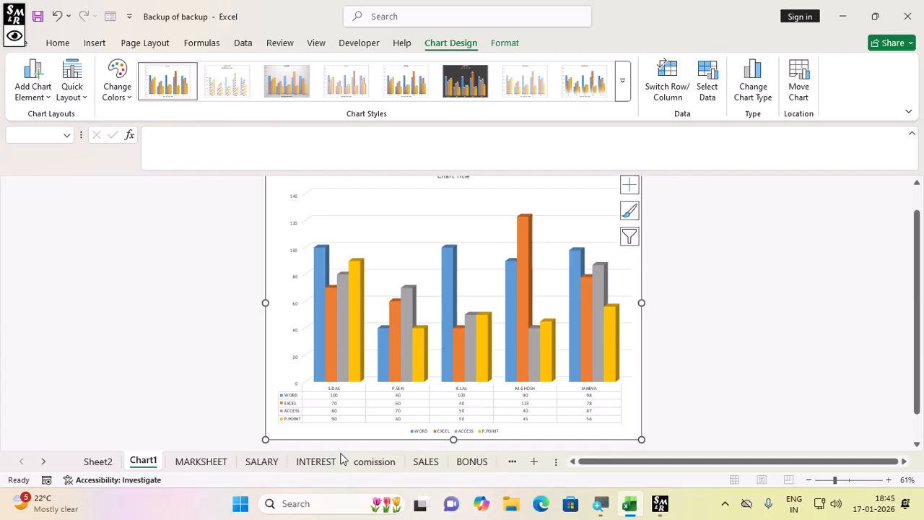
click(220, 462)
click(52, 220)
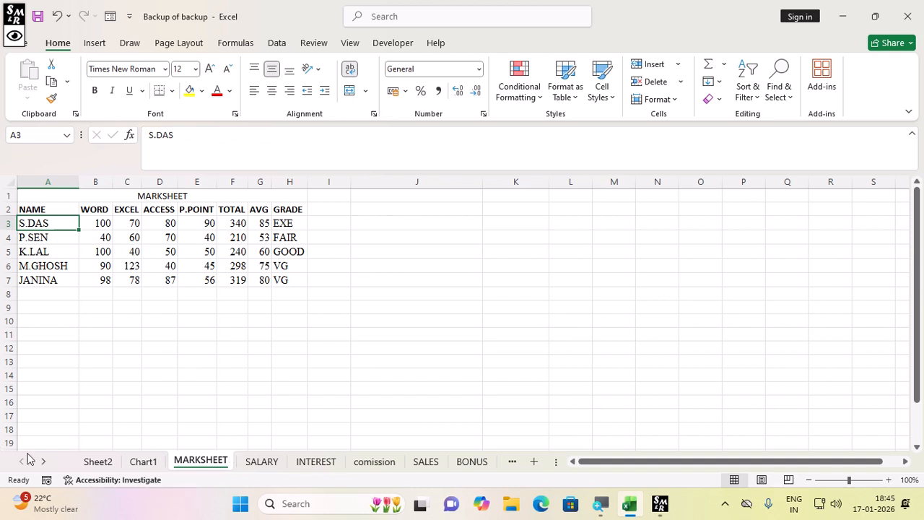
click(145, 466)
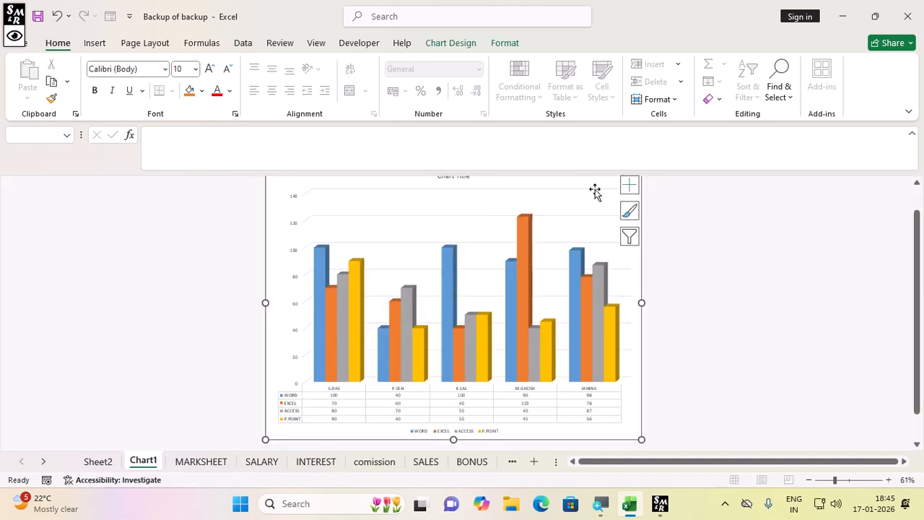
scroll(491, 248, up, 1)
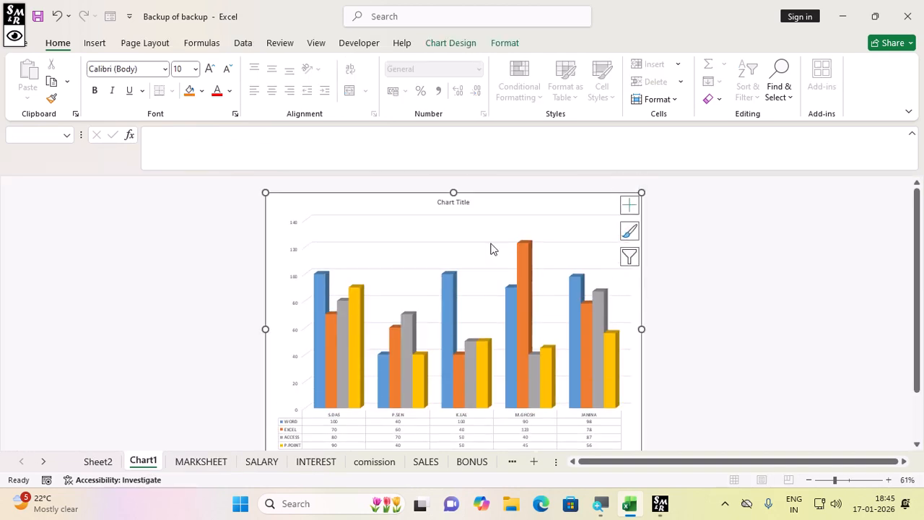
- Remove the data table from the chart on the Chart1 sheet
click(455, 203)
click(503, 45)
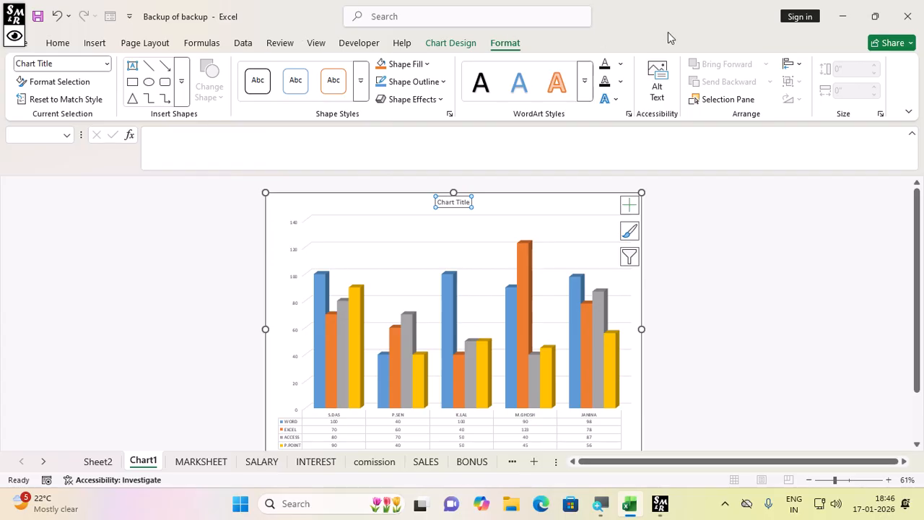
click(450, 44)
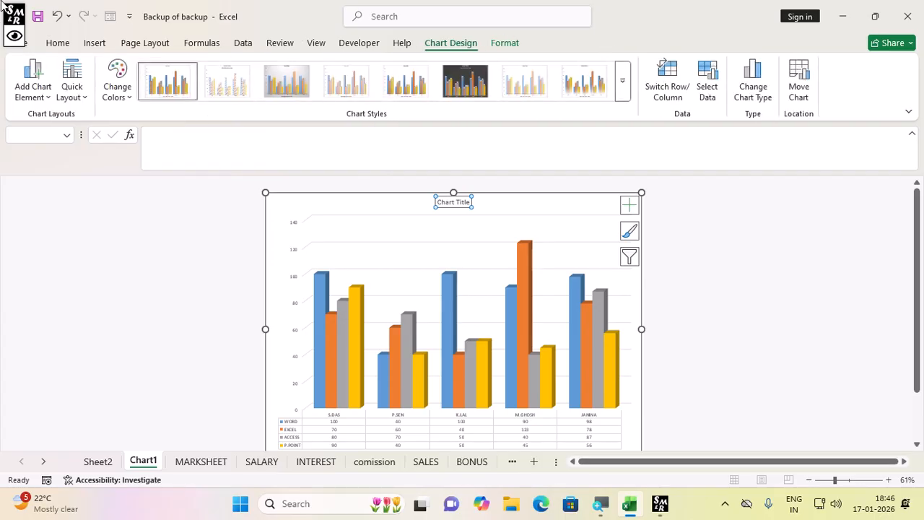
click(42, 97)
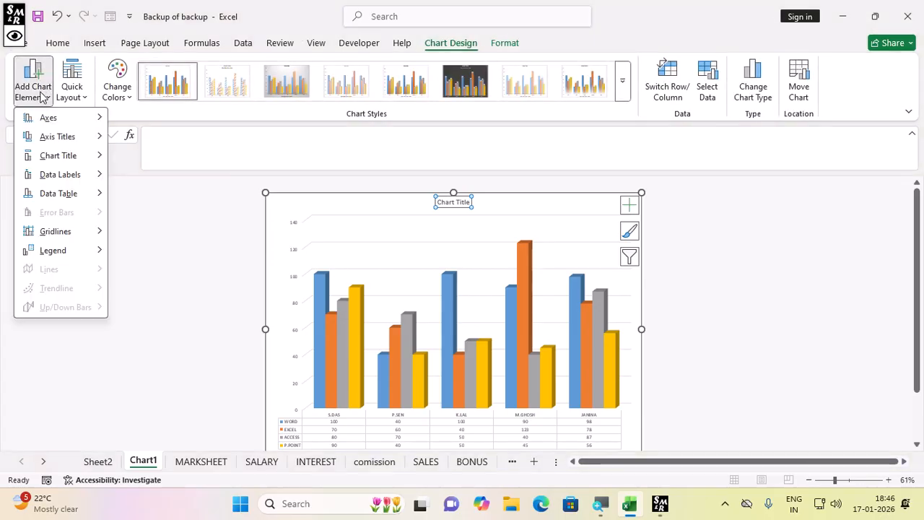
mouse_move(56, 200)
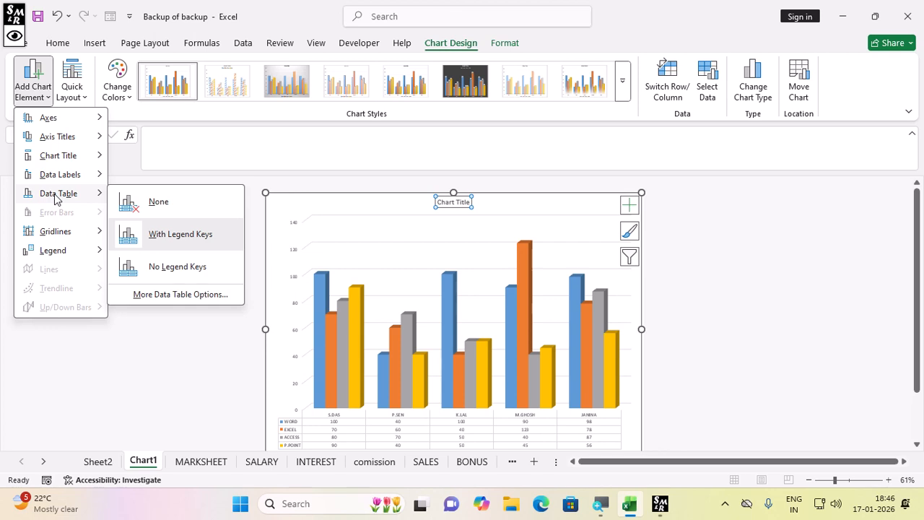
click(150, 203)
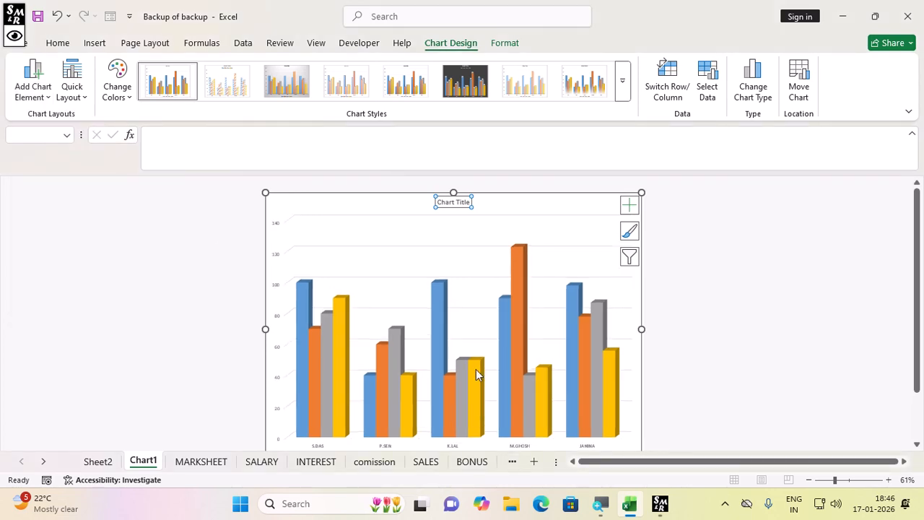
scroll(476, 369, down, 1)
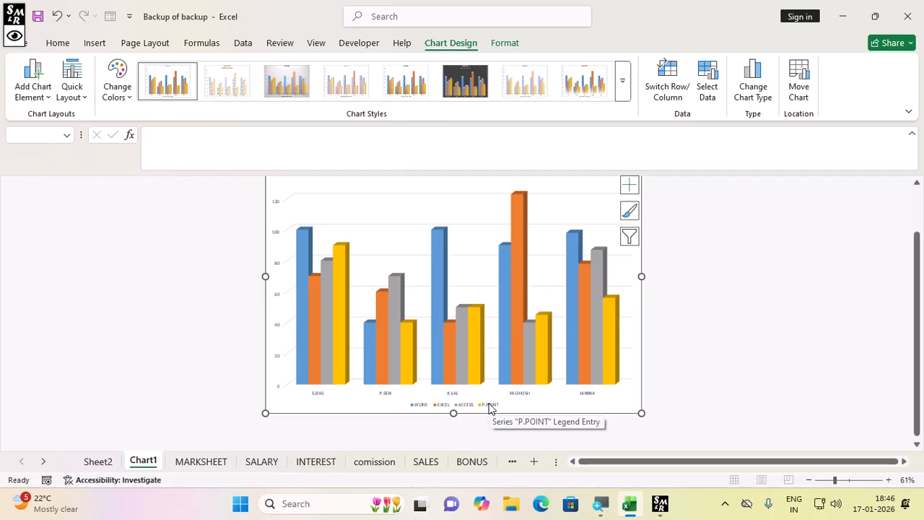
scroll(409, 271, up, 2)
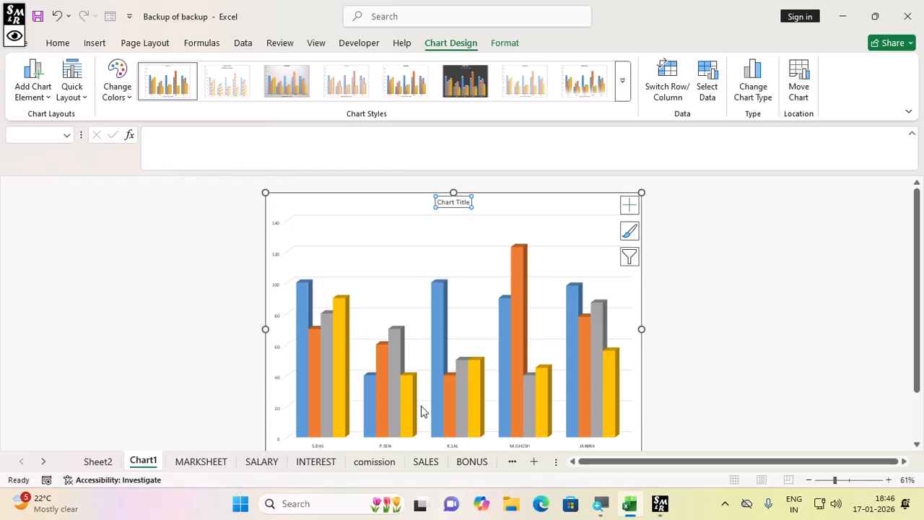
- Move the chart's legend to the top, under the chart title
scroll(423, 408, down, 1)
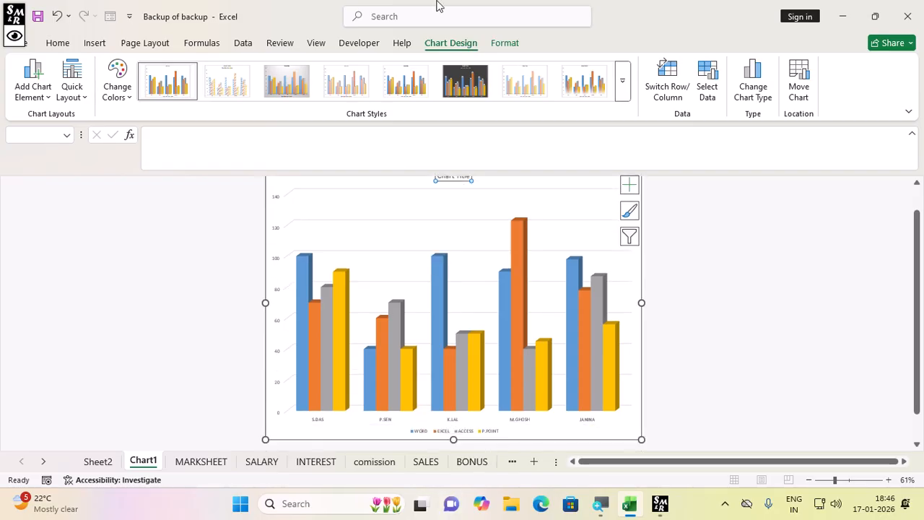
click(50, 102)
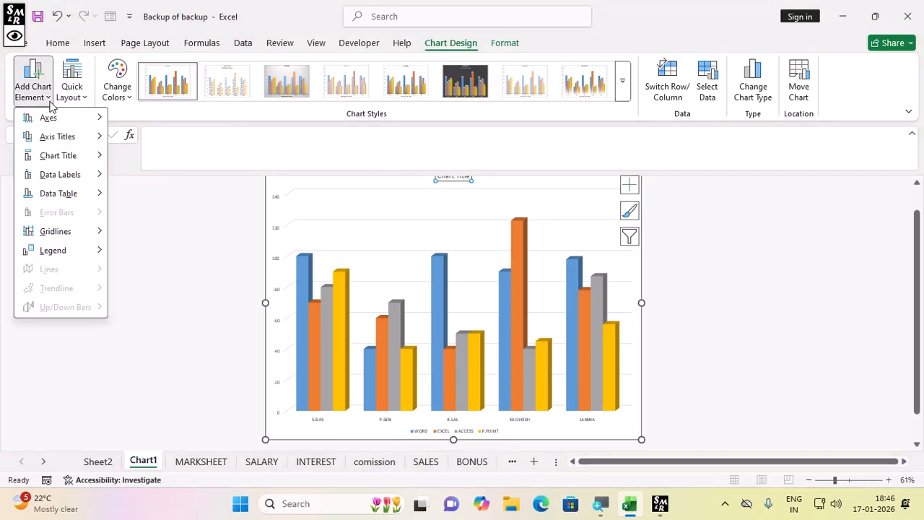
mouse_move(48, 249)
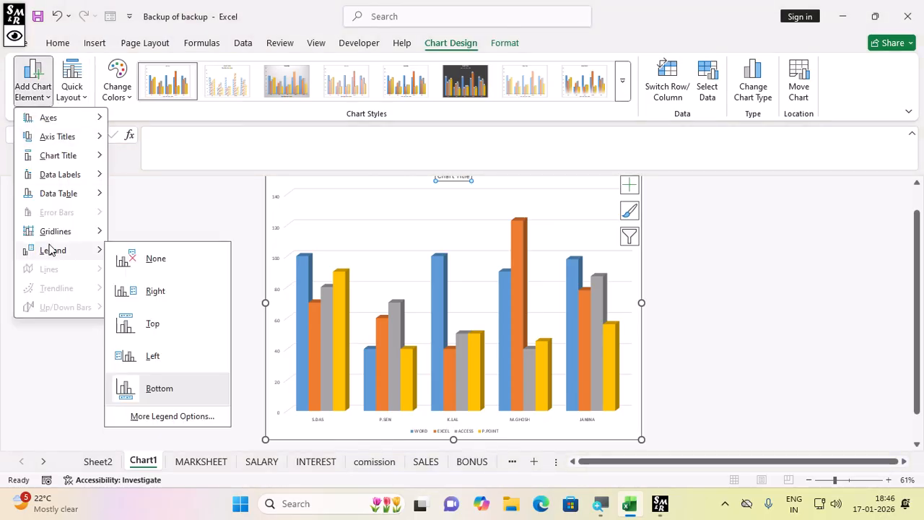
click(161, 323)
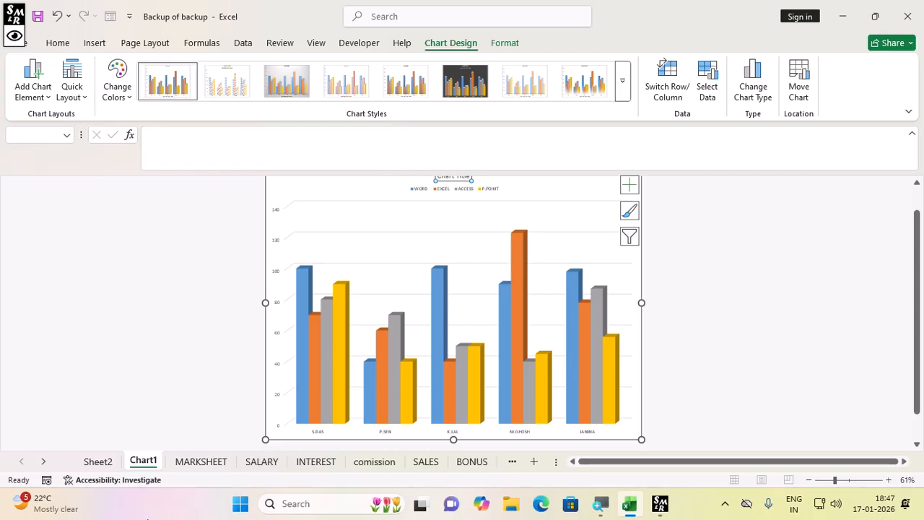
- On the MARKSHEET sheet, start recording a macro named Macro1, stored in This Workbook
click(185, 466)
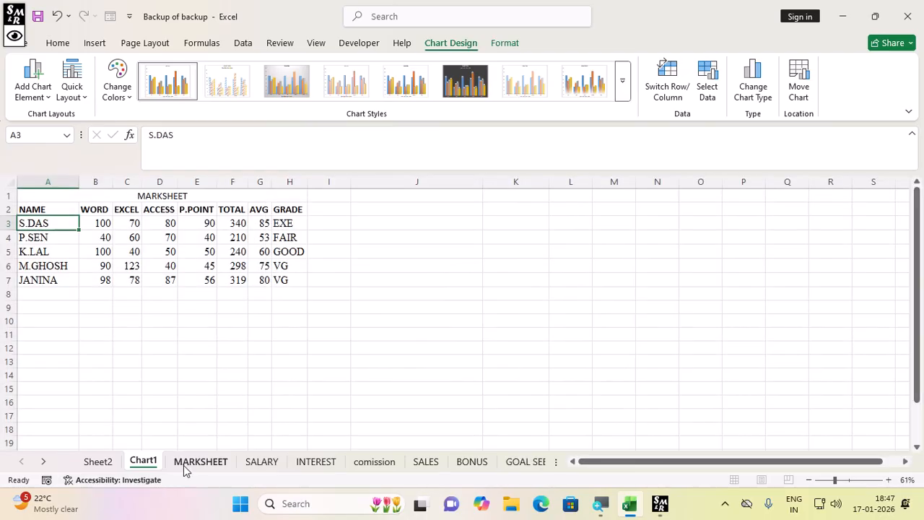
click(169, 334)
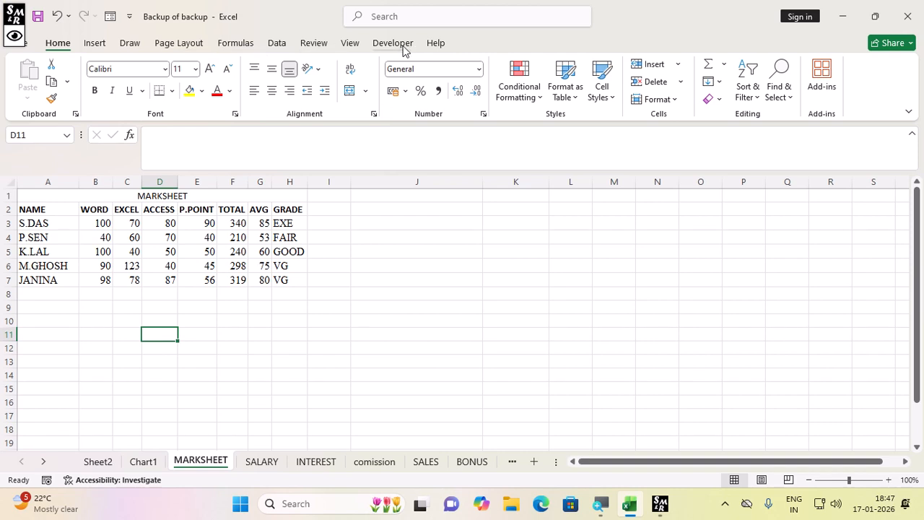
click(354, 44)
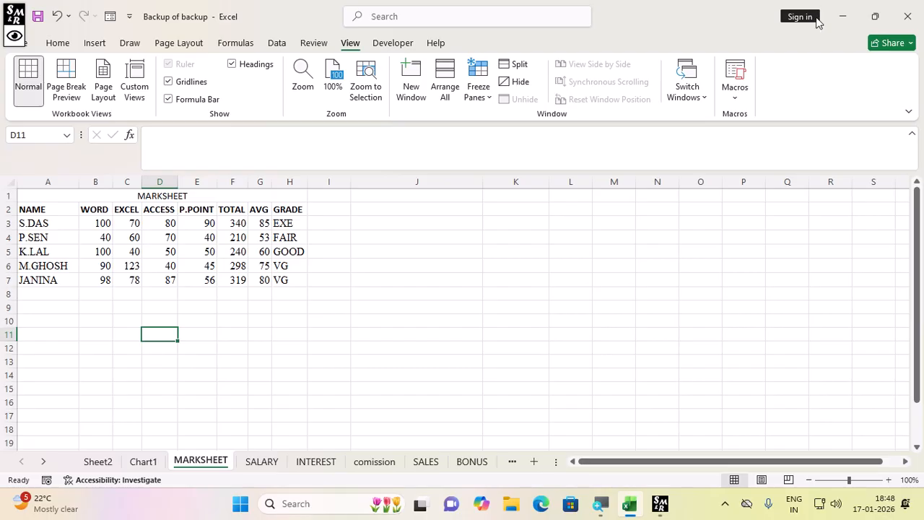
click(743, 101)
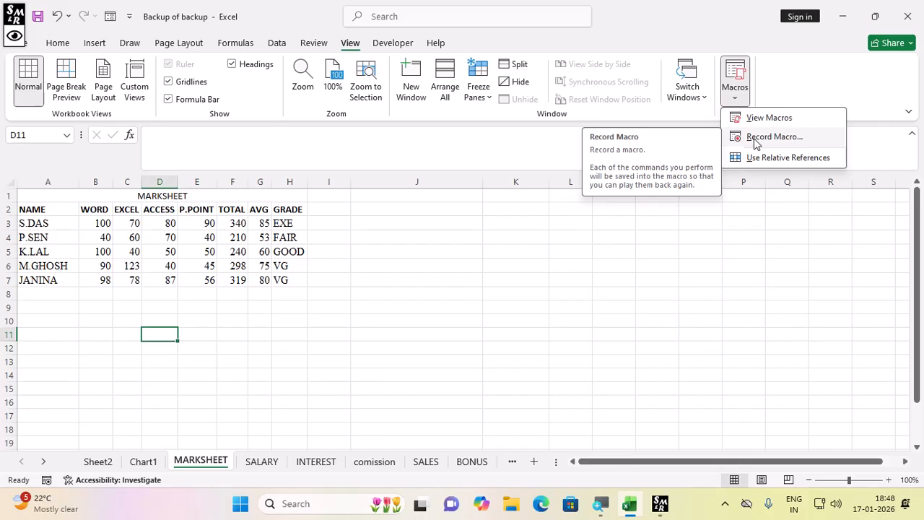
click(756, 138)
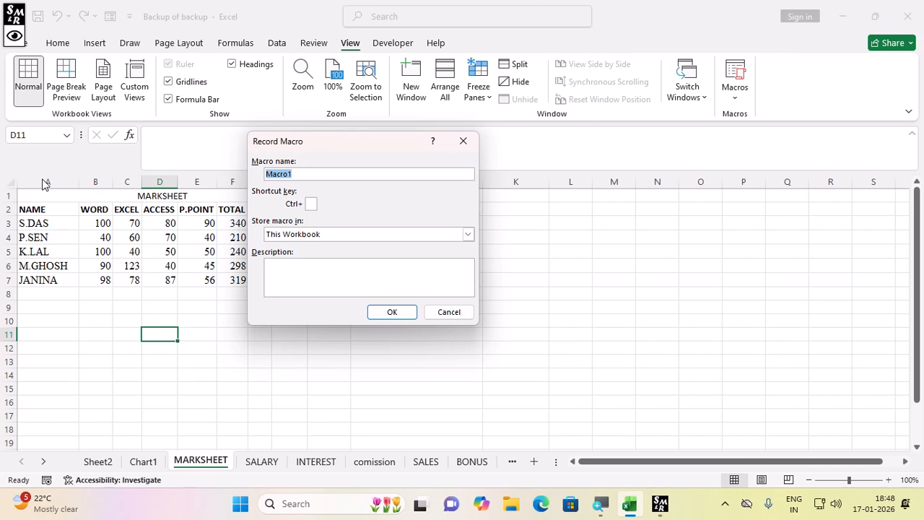
click(404, 311)
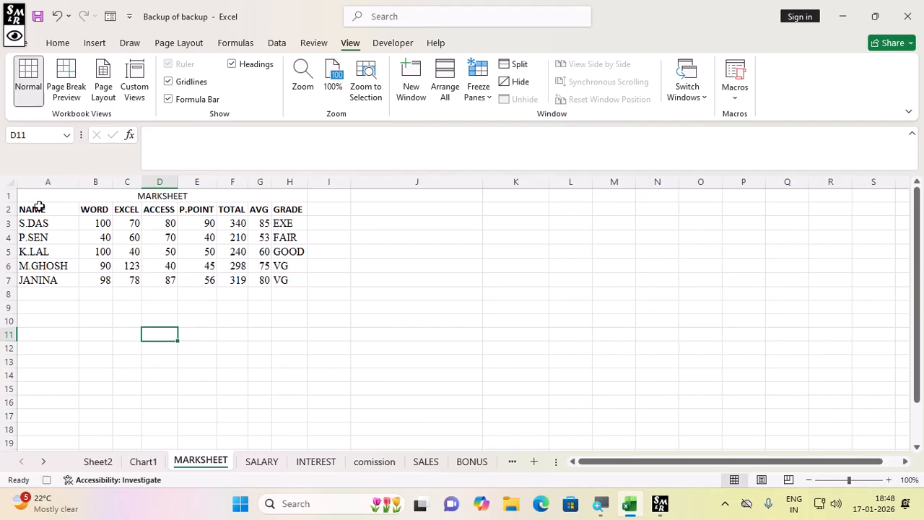
- Insert a 3-D pie chart of the students' WORD marks from A2:B7 while the macro records
drag(39, 207, 86, 286)
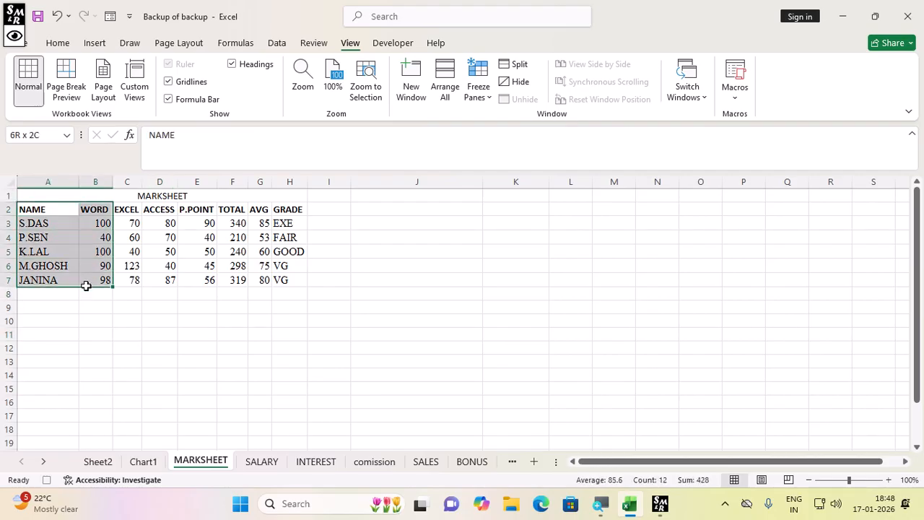
drag(86, 286, 86, 286)
click(95, 42)
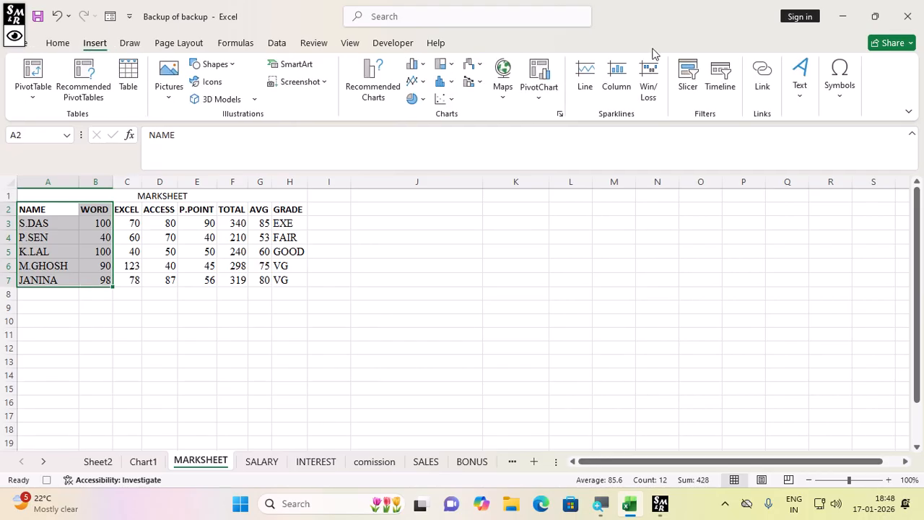
click(414, 100)
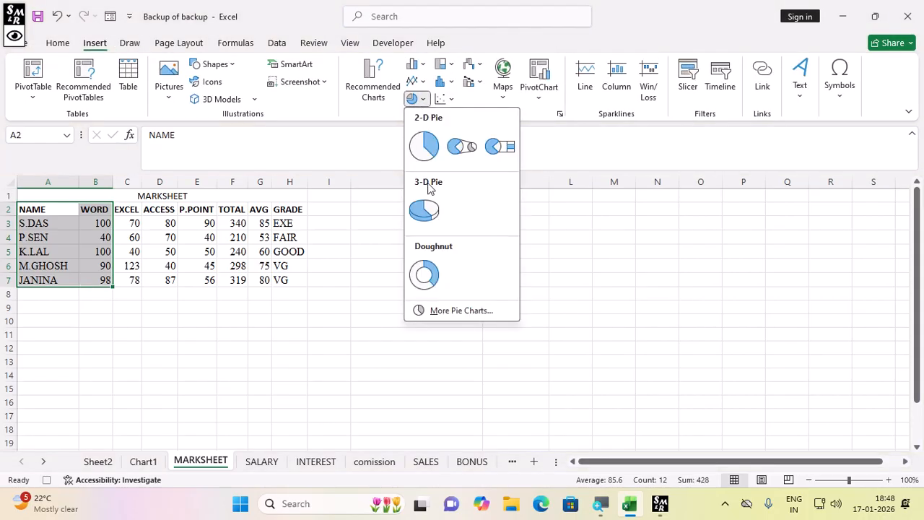
click(426, 211)
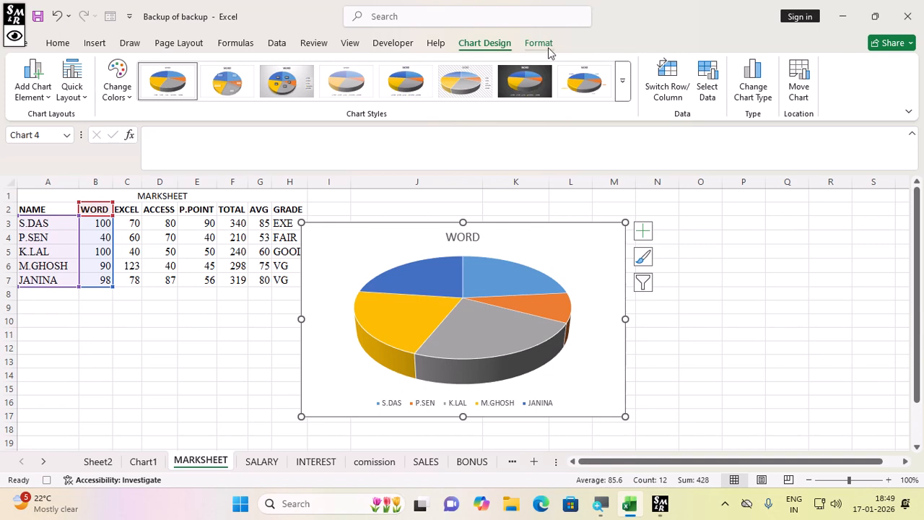
- Stop recording the macro and delete the 3-D pie chart from the MARKSHEET sheet
click(350, 45)
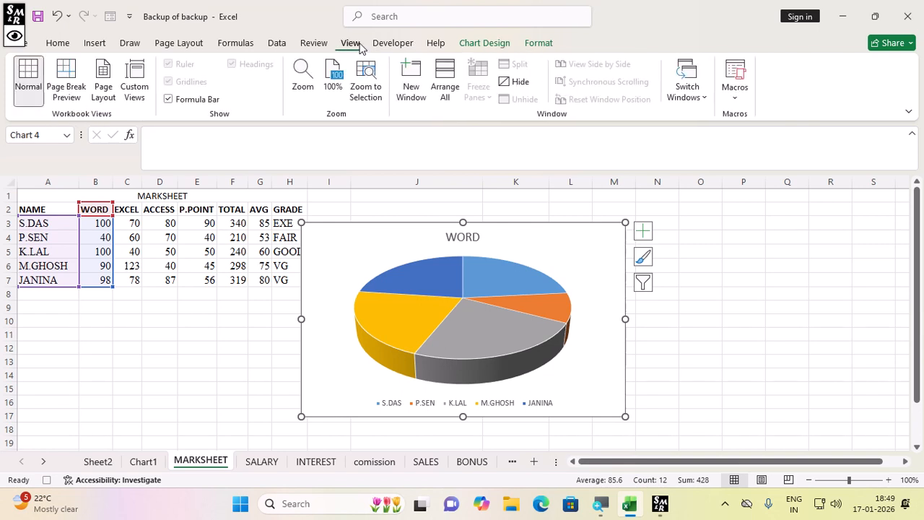
click(735, 99)
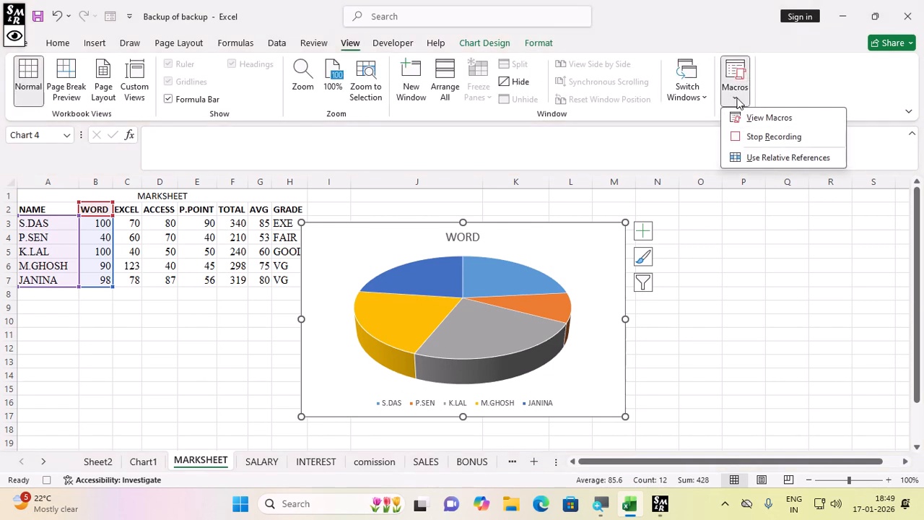
click(792, 139)
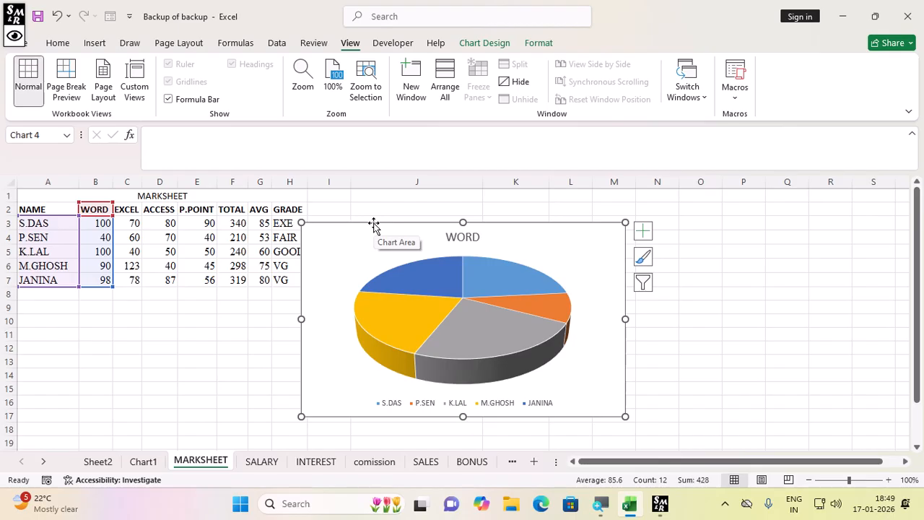
key(Delete)
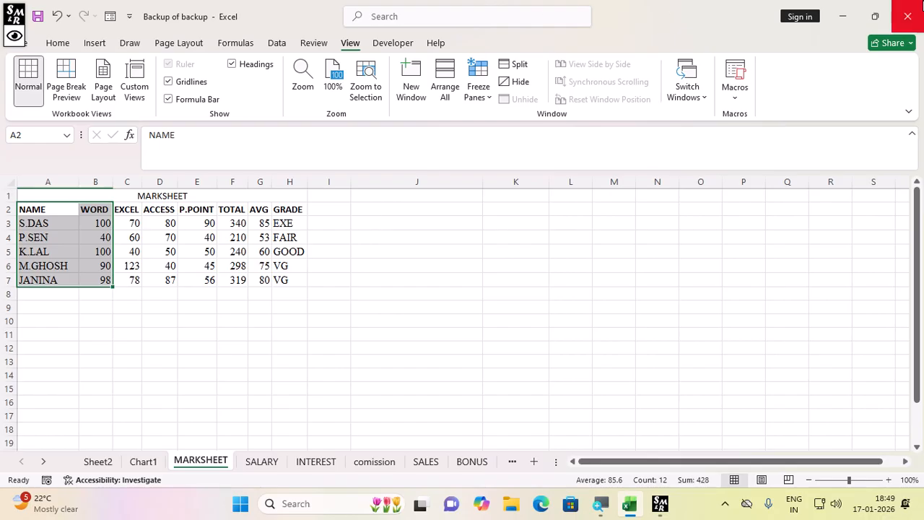
- Run Macro1 on the MARKSHEET sheet and delete the pie chart it inserts
click(735, 102)
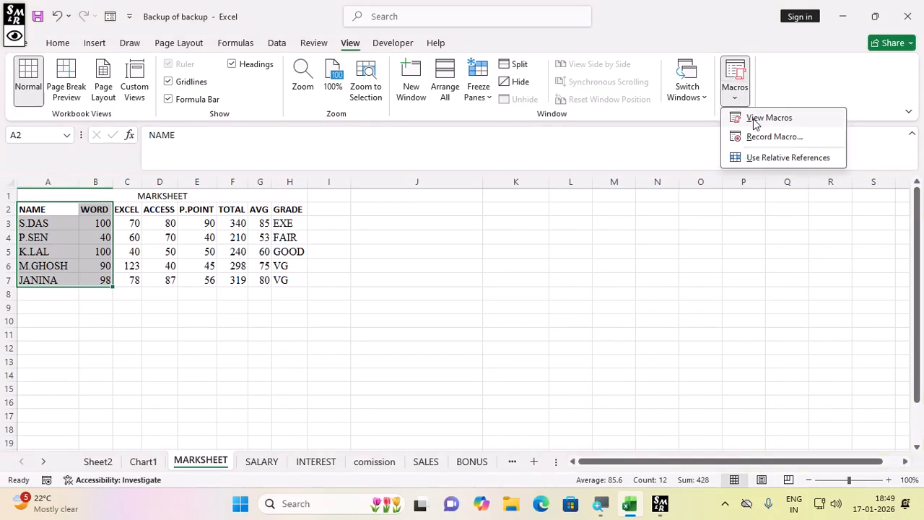
click(755, 118)
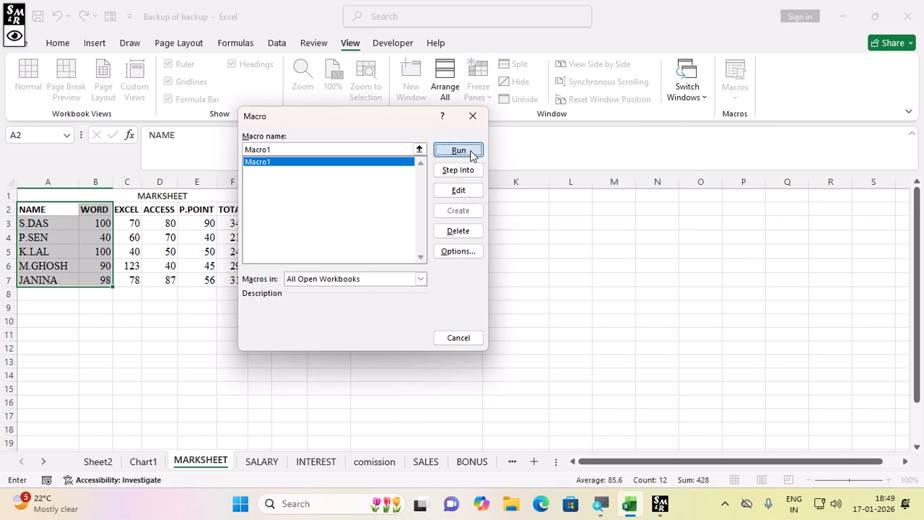
click(472, 151)
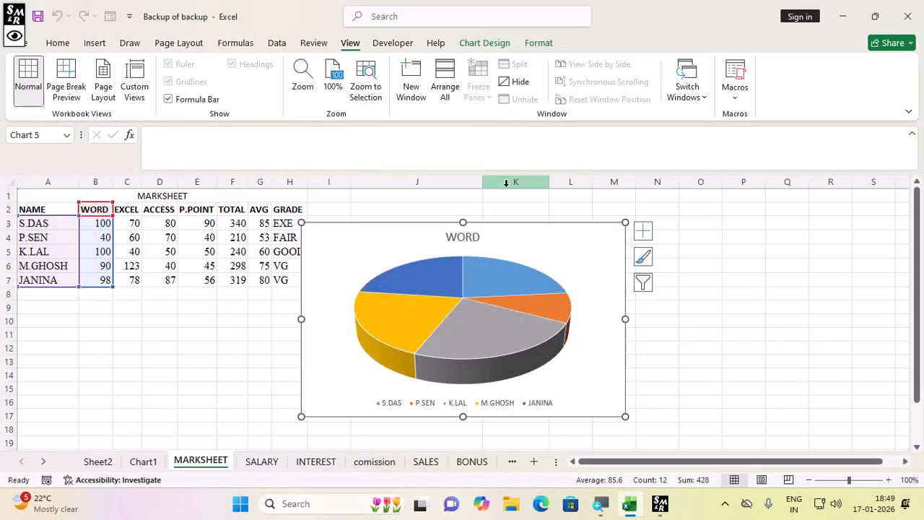
key(Delete)
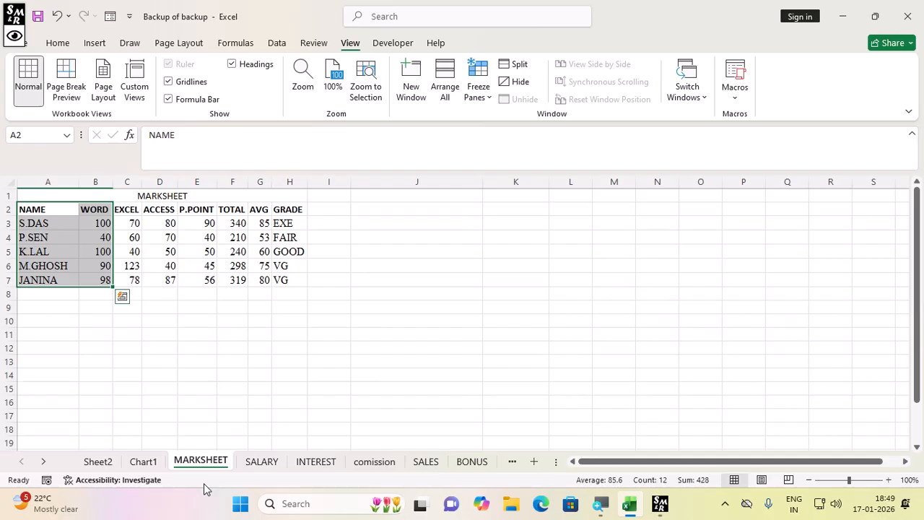
key(Escape)
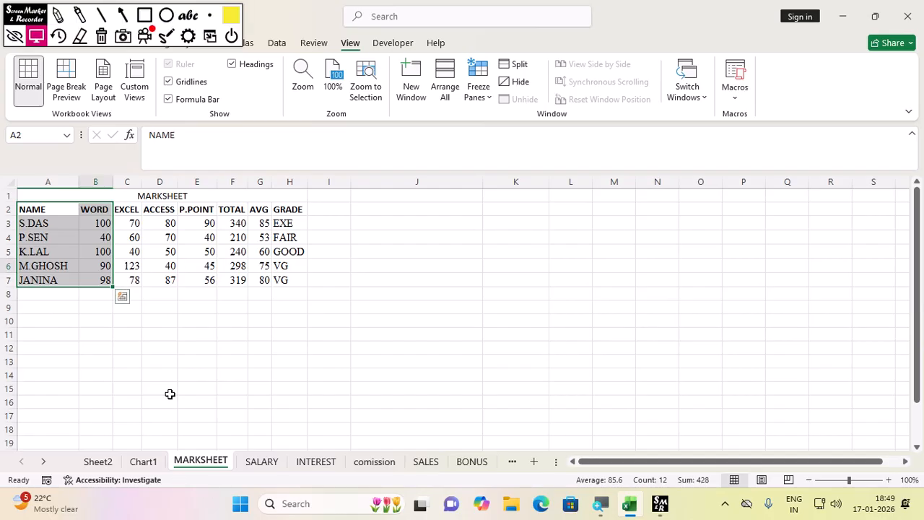
click(189, 296)
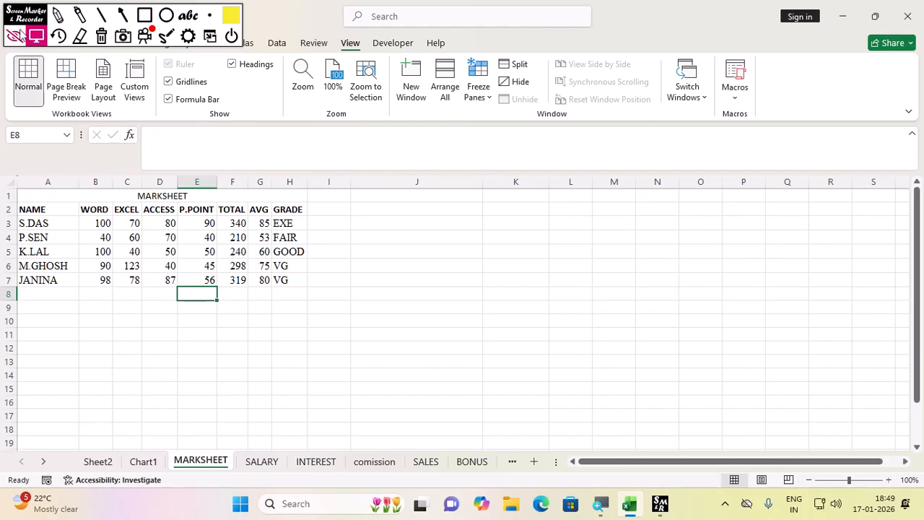
click(14, 36)
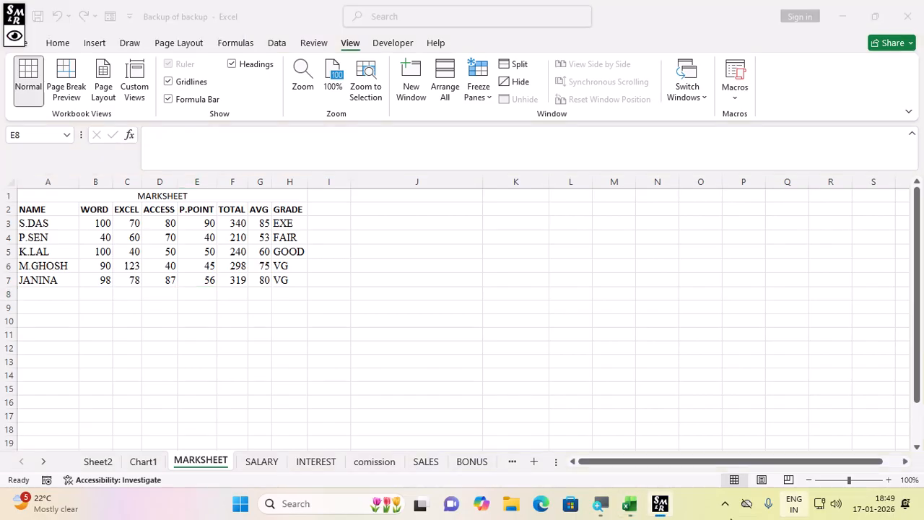
- Add a new worksheet after MARKSHEET and run Macro1 on it to insert the WORD pie chart
click(540, 467)
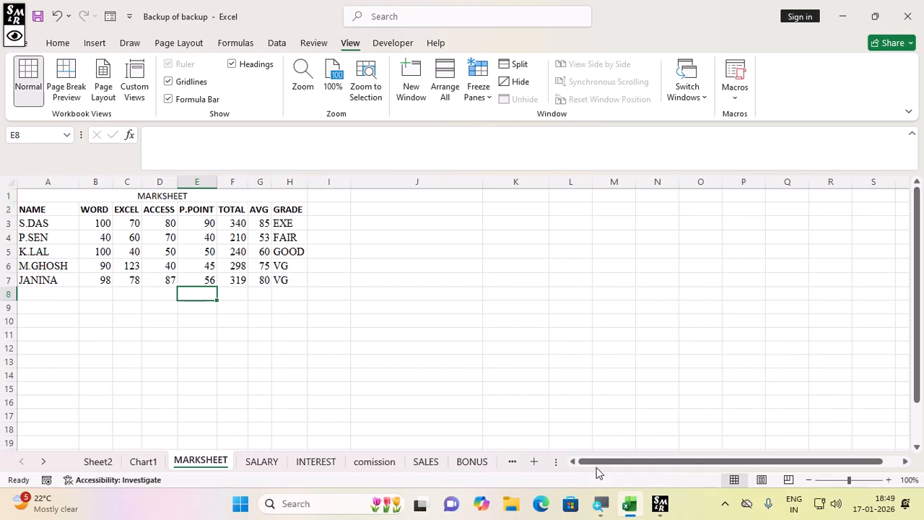
click(534, 461)
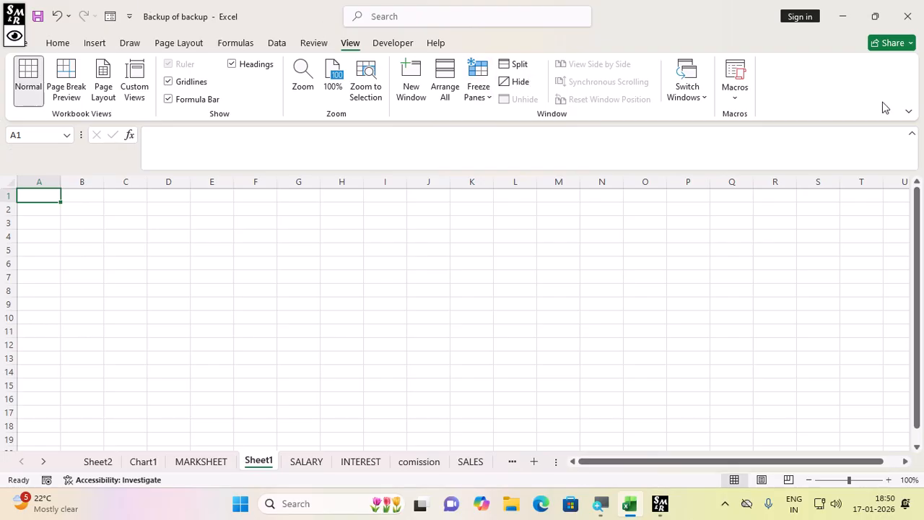
click(735, 81)
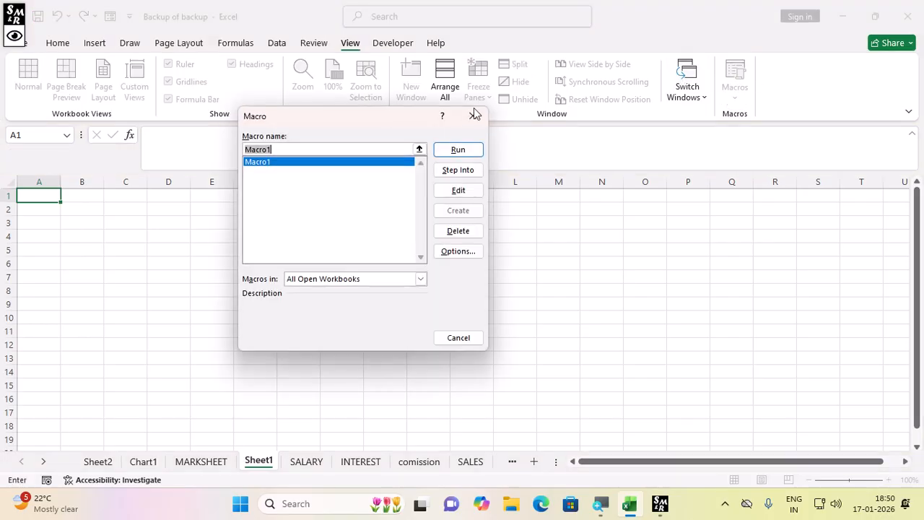
click(458, 149)
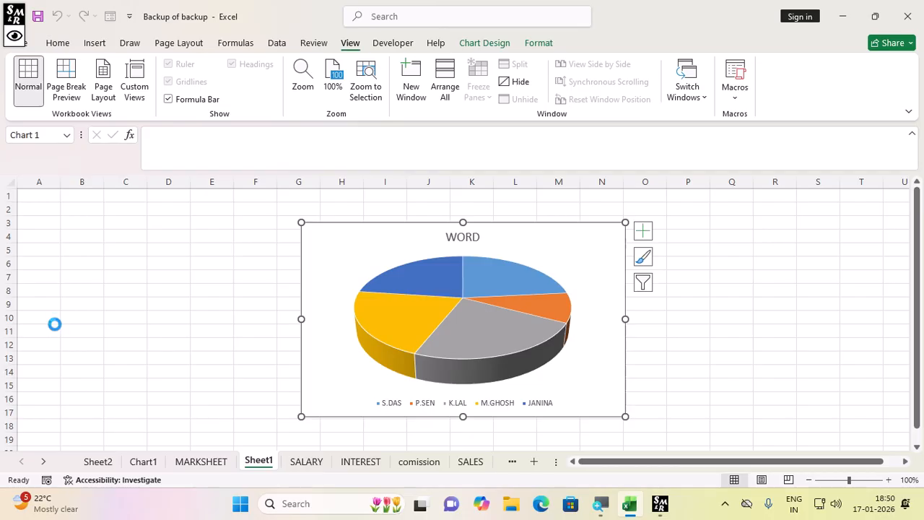
- Create a new blank workbook and try to run Macro1 from 'Backup of backup.xlk' in it
key(ctrl+n)
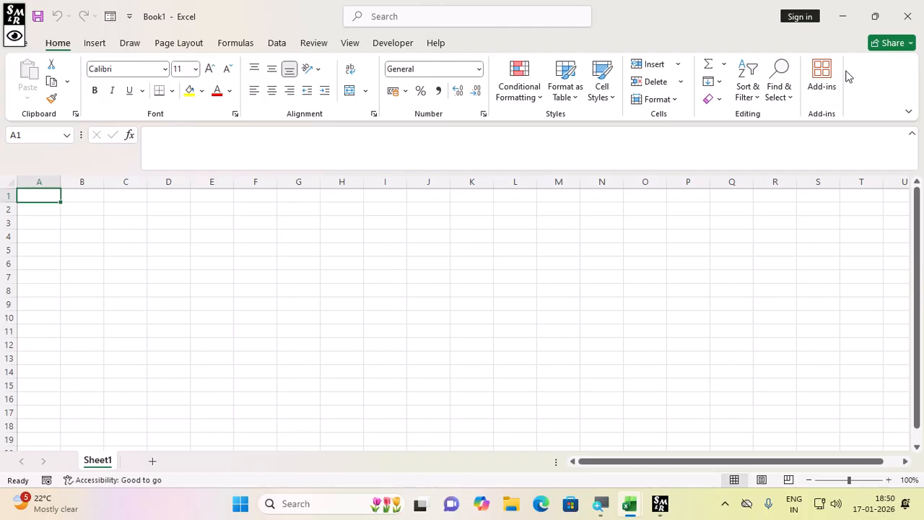
click(353, 42)
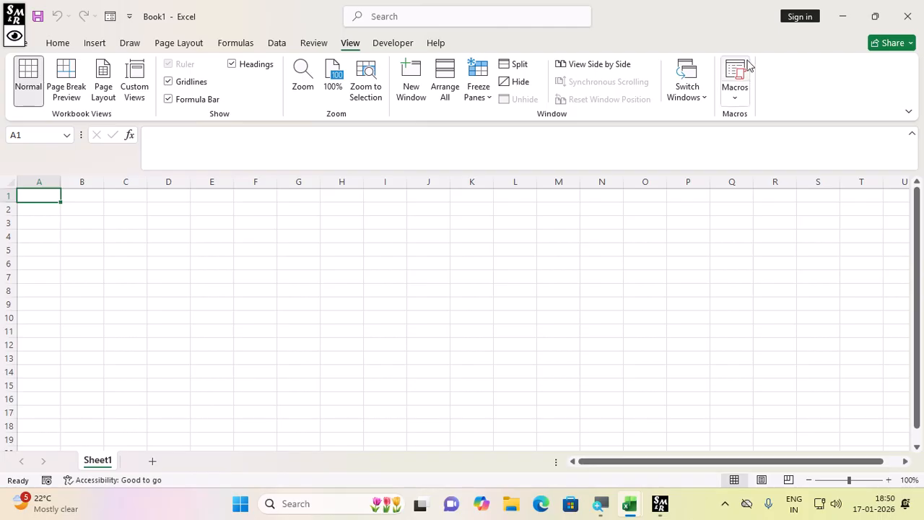
click(735, 72)
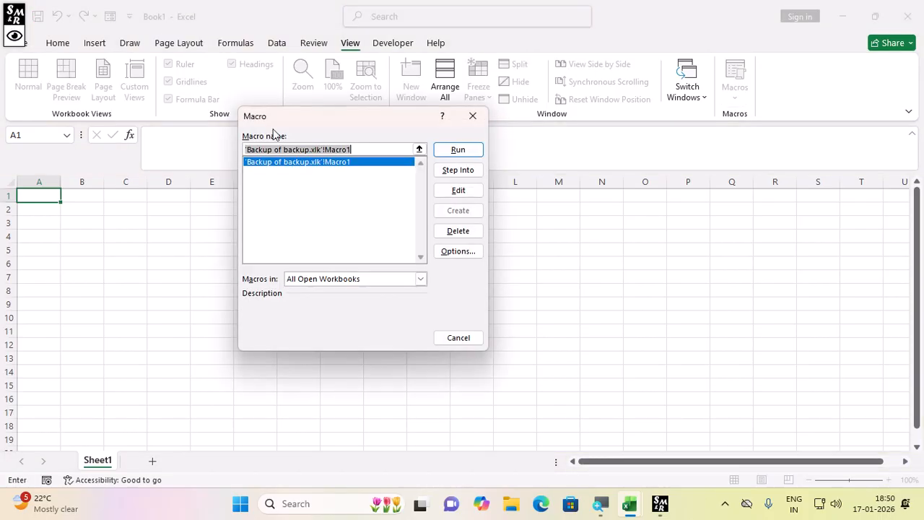
click(460, 150)
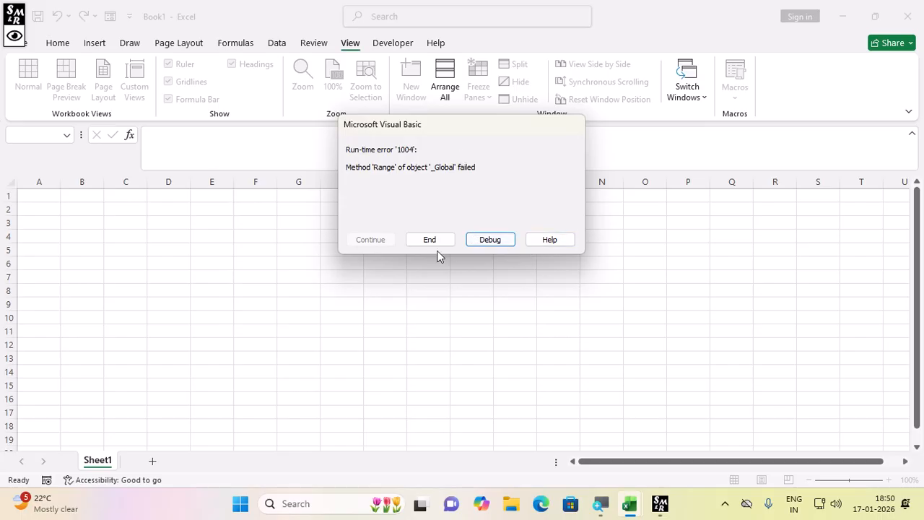
click(442, 243)
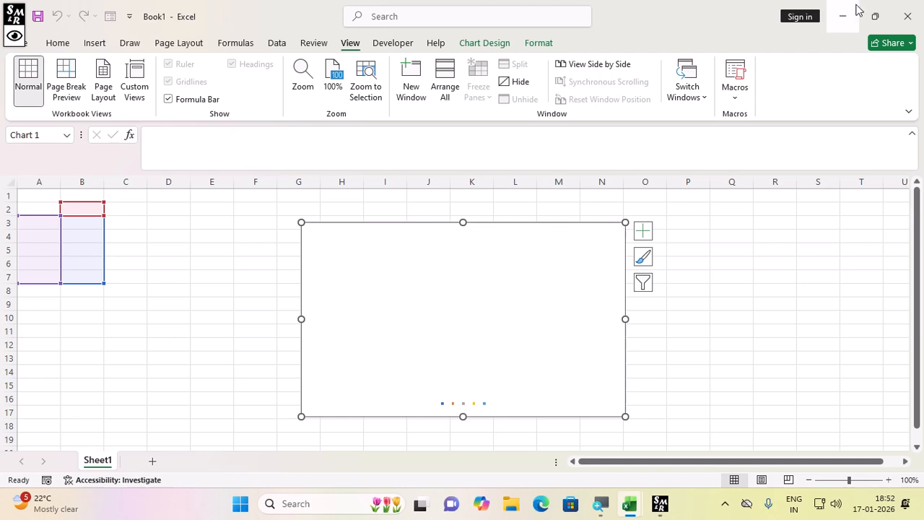
- Close the new Book1 workbook without saving its changes
click(908, 16)
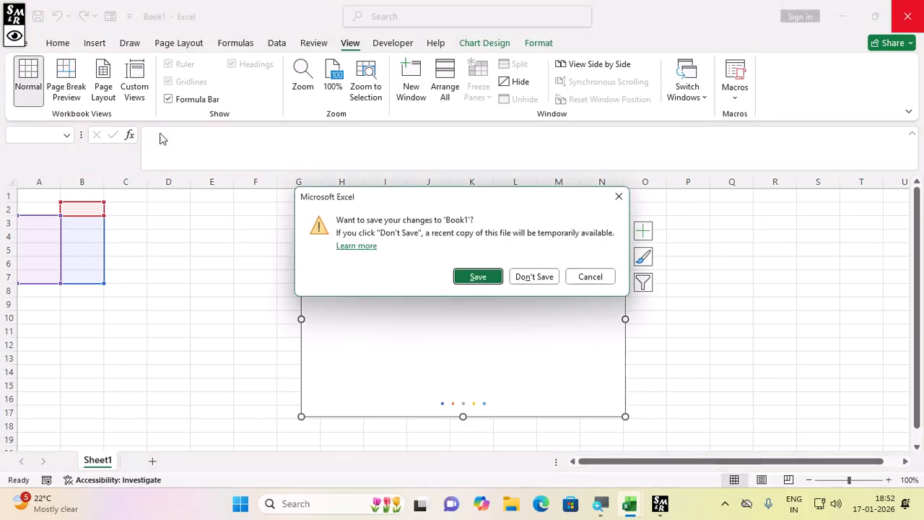
click(541, 277)
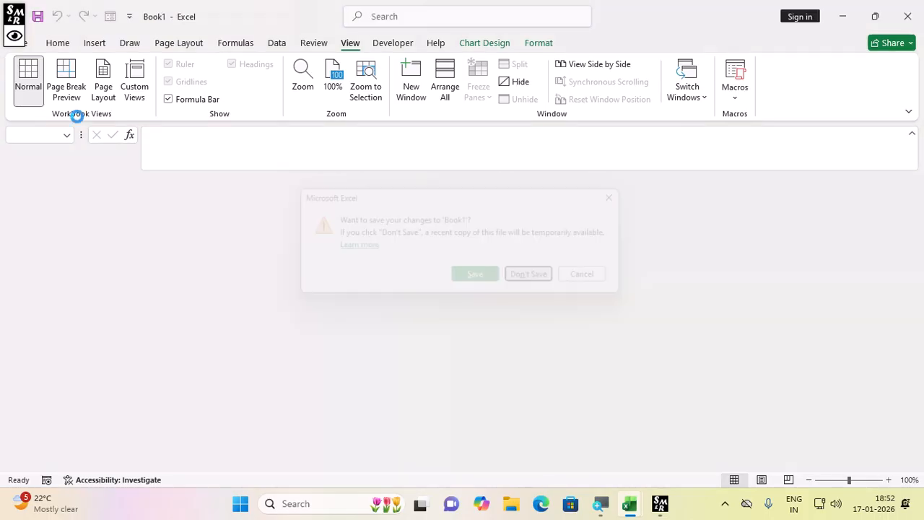
click(18, 41)
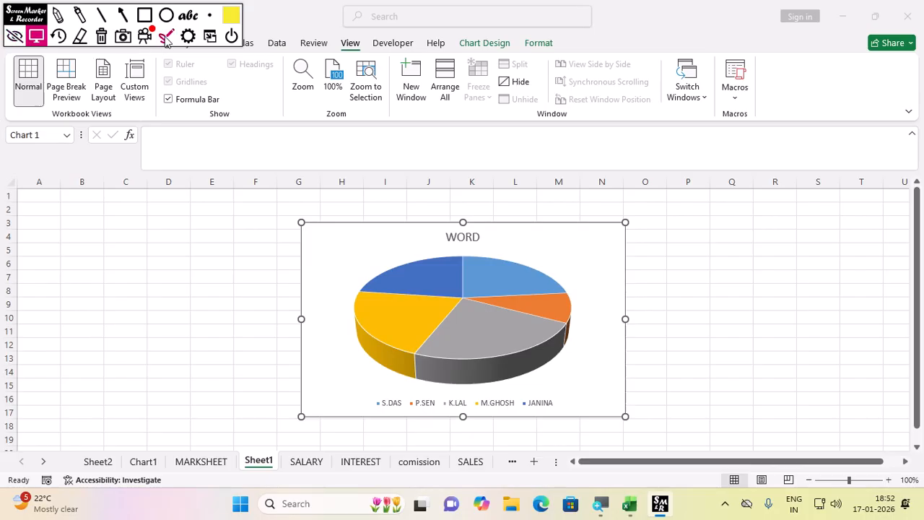